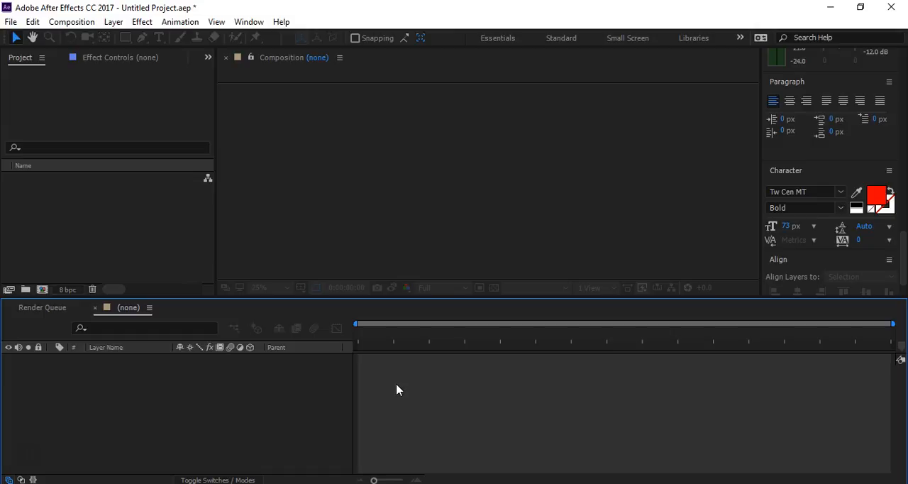
- Create a composition named shape Layers at 960 x 540 px, 25 fps, with a duration of 0:00:05:00
click(42, 289)
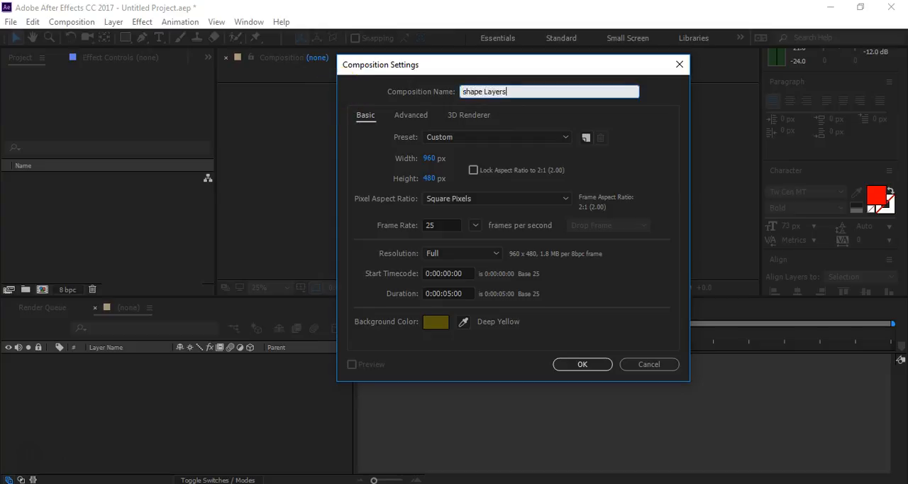
click(430, 178)
text(540)
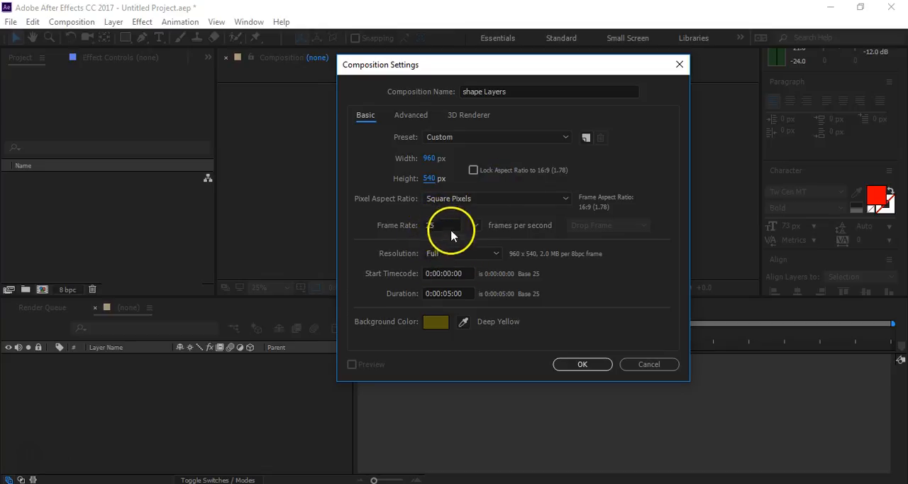
click(582, 365)
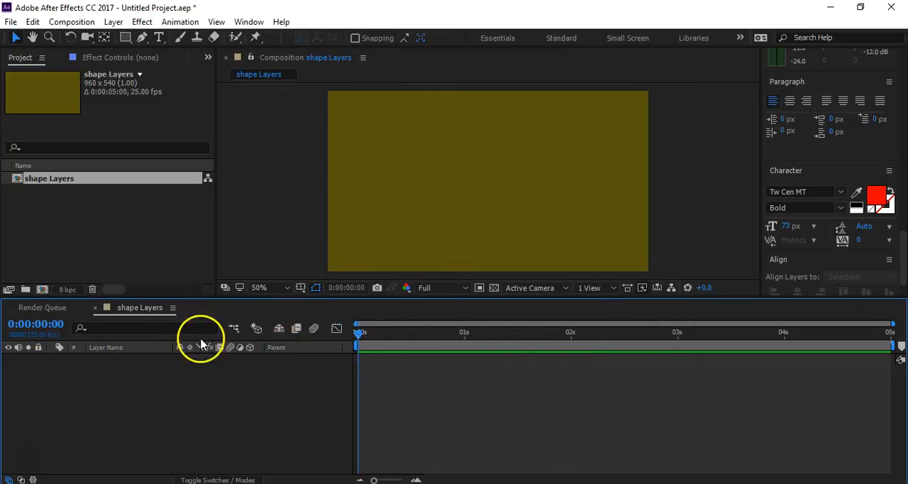
- Draw a small rectangle near the composition's upper-left corner and an ellipse around its middle on one shape layer
click(124, 39)
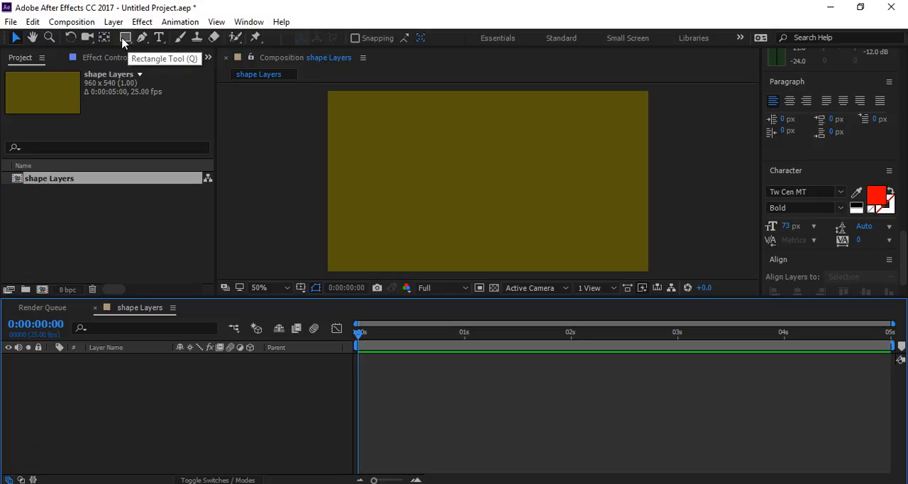
drag(124, 42, 178, 46)
drag(337, 111, 389, 151)
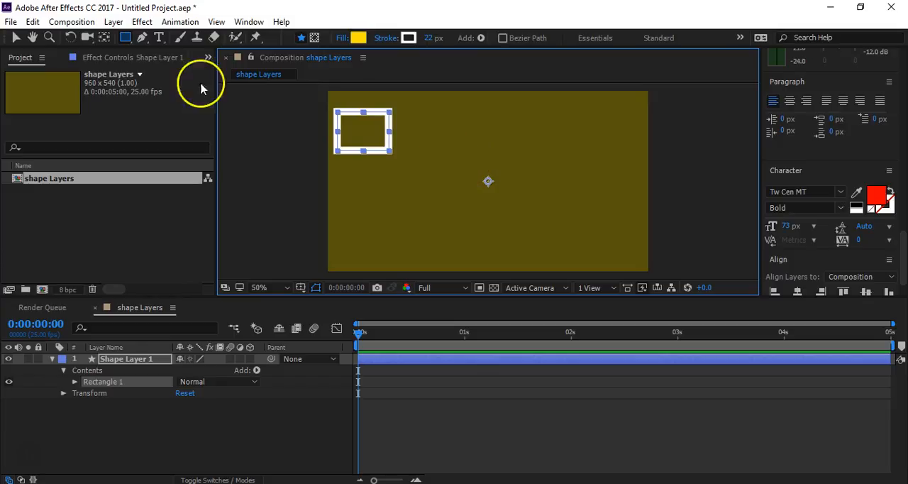
drag(125, 38, 155, 66)
drag(460, 129, 517, 202)
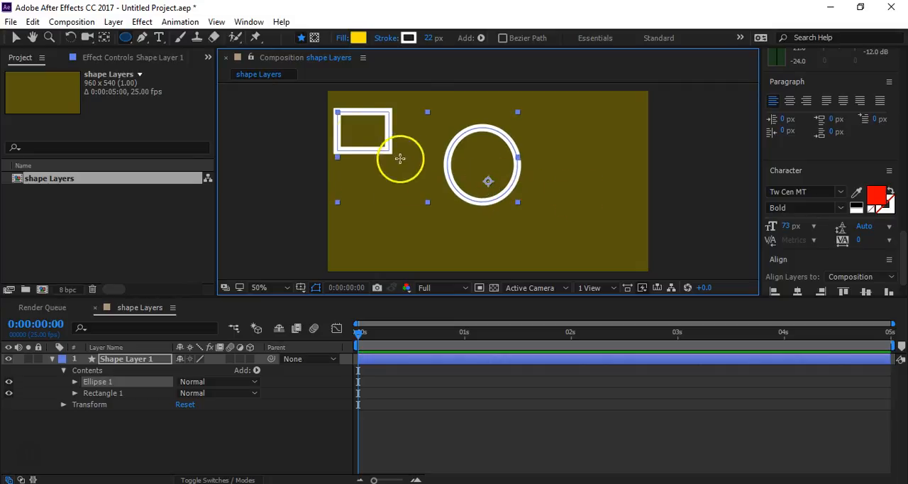
- Undo the drawn ellipse and rectangle so that the composition is empty again
drag(131, 41, 197, 100)
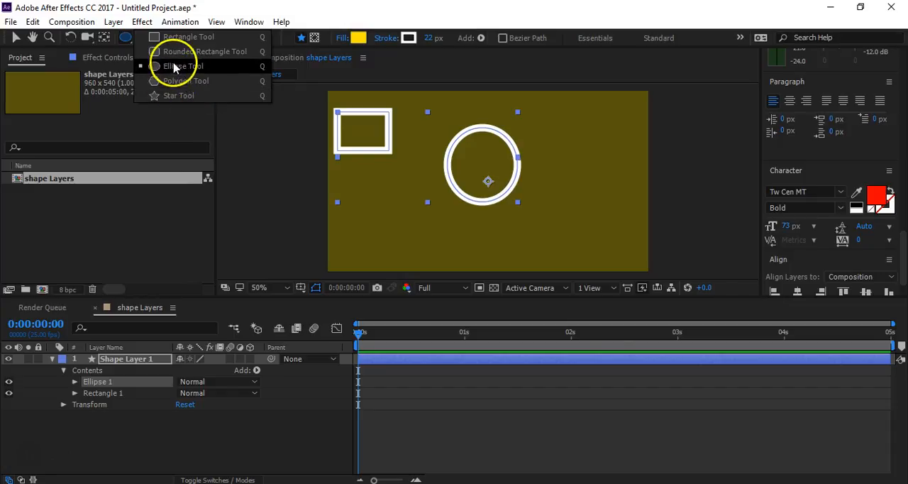
click(211, 83)
key(ctrl+z)
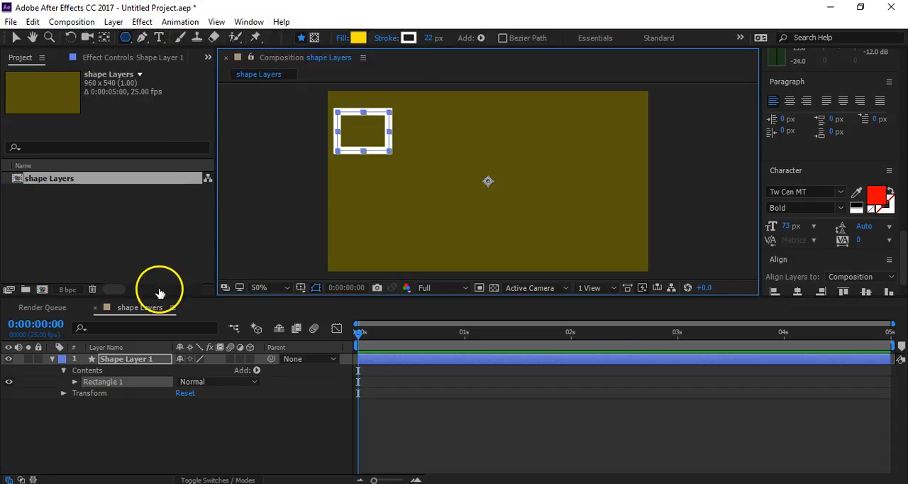
key(ctrl+z)
key(ctrl+z)
- Try out rectangle proportions with the Rectangle tool, ending with a large square drawn outward from its centre
drag(129, 38, 184, 42)
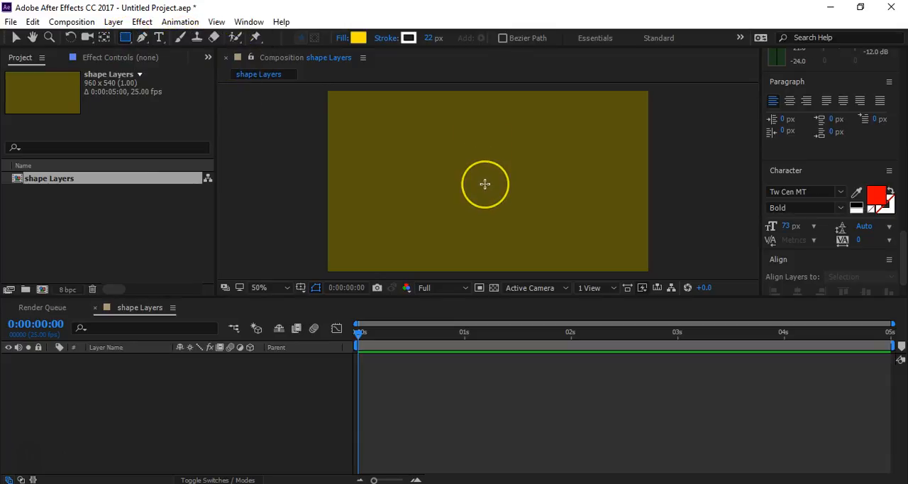
mouse_move(458, 166)
mouse_down()
mouse_move(456, 154)
mouse_move(527, 217)
mouse_move(525, 236)
mouse_move(482, 227)
mouse_move(563, 206)
mouse_move(586, 223)
mouse_move(516, 246)
mouse_move(569, 230)
mouse_move(586, 197)
mouse_move(489, 241)
mouse_move(535, 231)
mouse_move(594, 243)
mouse_move(537, 239)
mouse_move(575, 217)
mouse_move(533, 200)
mouse_up()
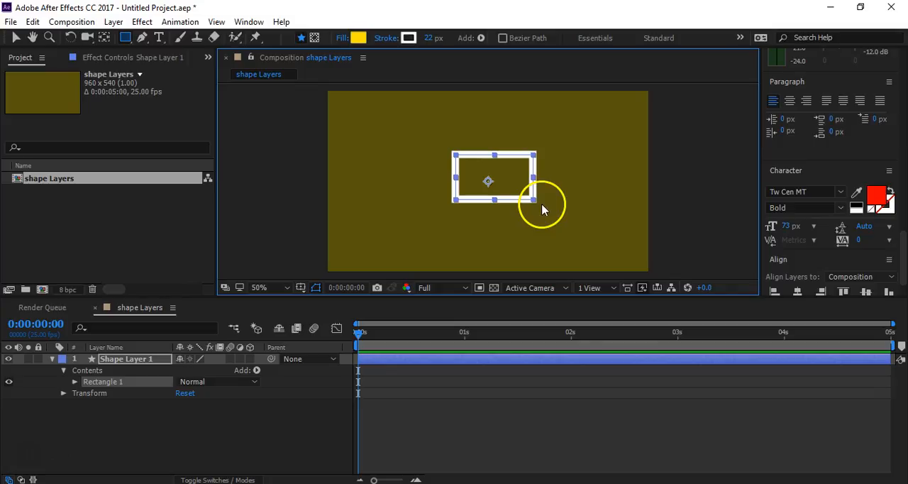
key(ctrl+z)
drag(484, 182, 494, 179)
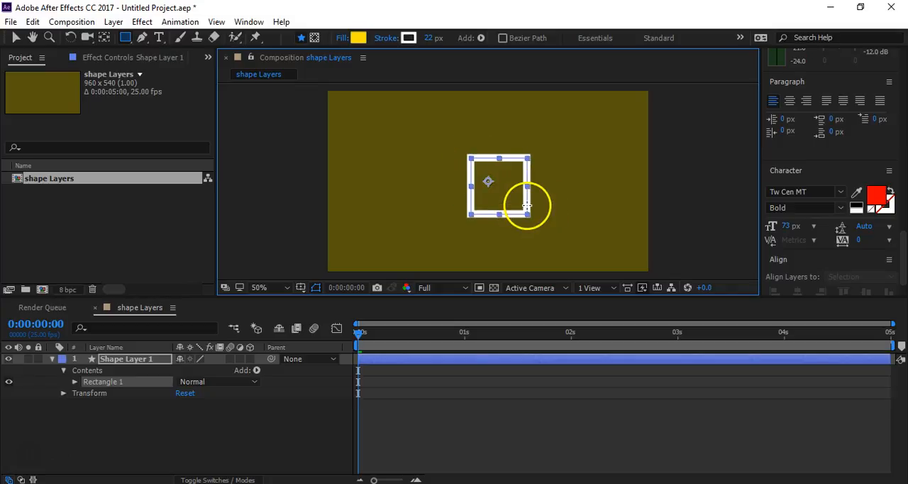
mouse_move(527, 206)
mouse_down()
mouse_move(556, 246)
mouse_move(523, 175)
mouse_move(547, 198)
mouse_up()
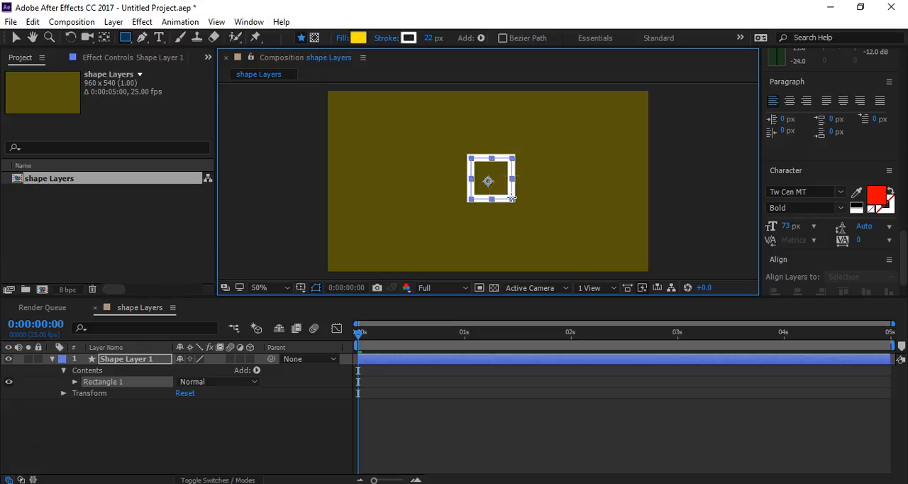
drag(549, 239, 505, 183)
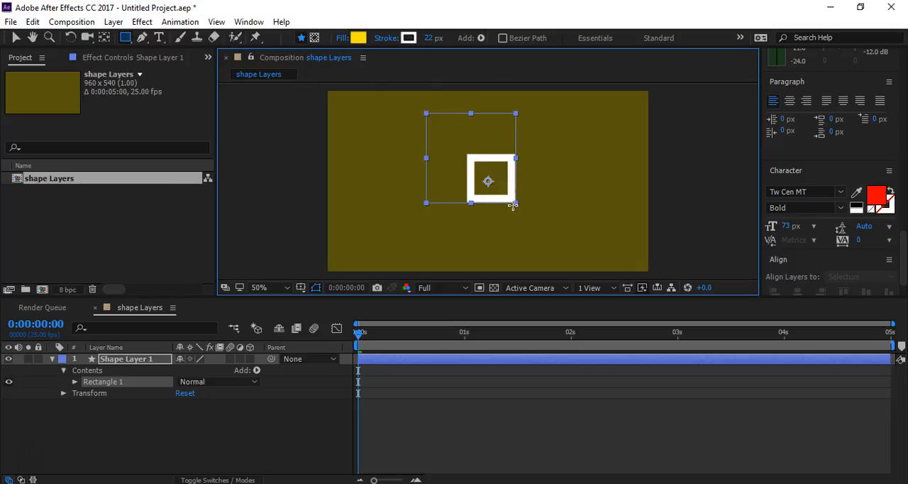
drag(513, 205, 519, 206)
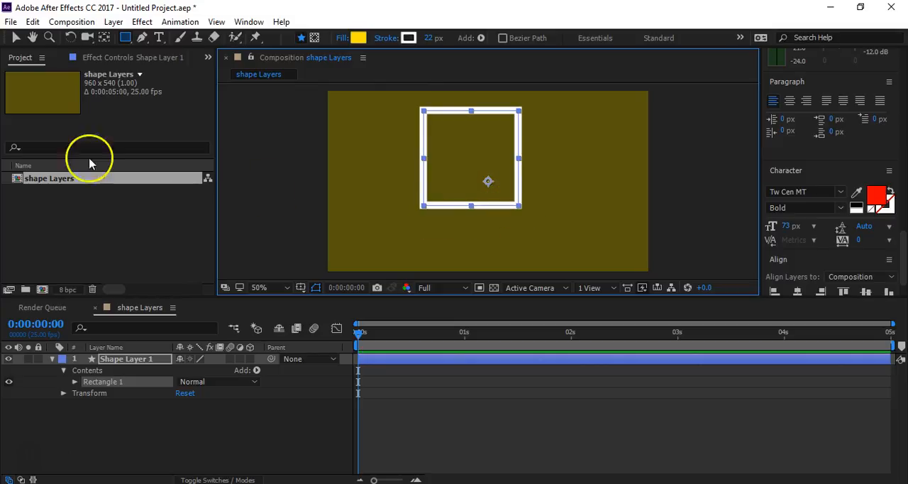
- Move the square to roughly the middle of the composition
click(15, 36)
drag(485, 156, 500, 178)
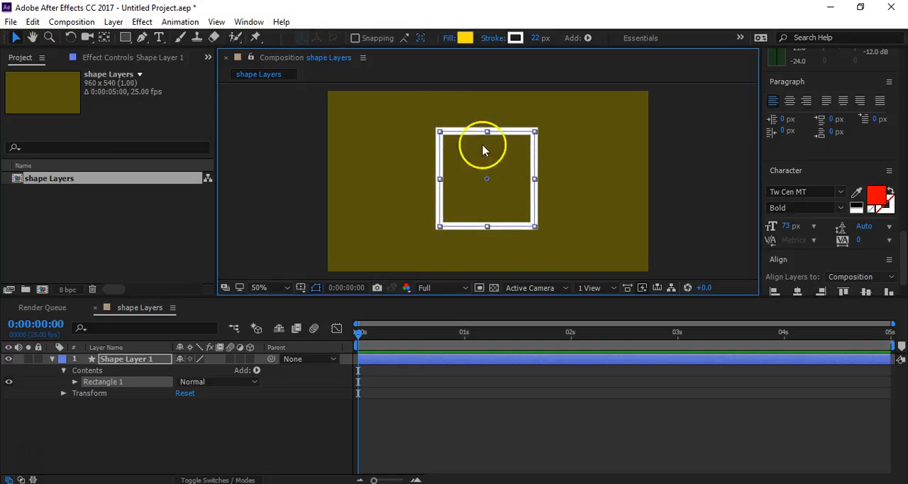
mouse_move(511, 172)
mouse_down()
mouse_move(497, 163)
mouse_move(510, 184)
mouse_up()
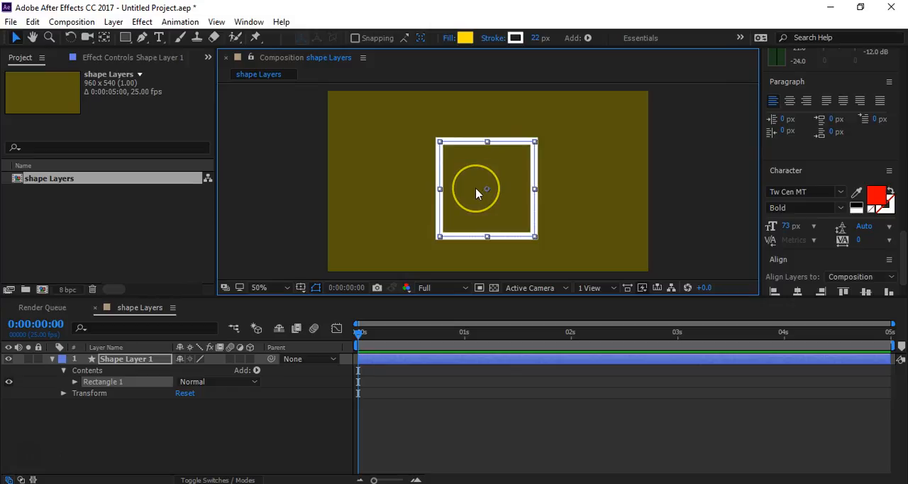
- Try the None fill type on the square, then set its fill back to Solid Color
click(448, 39)
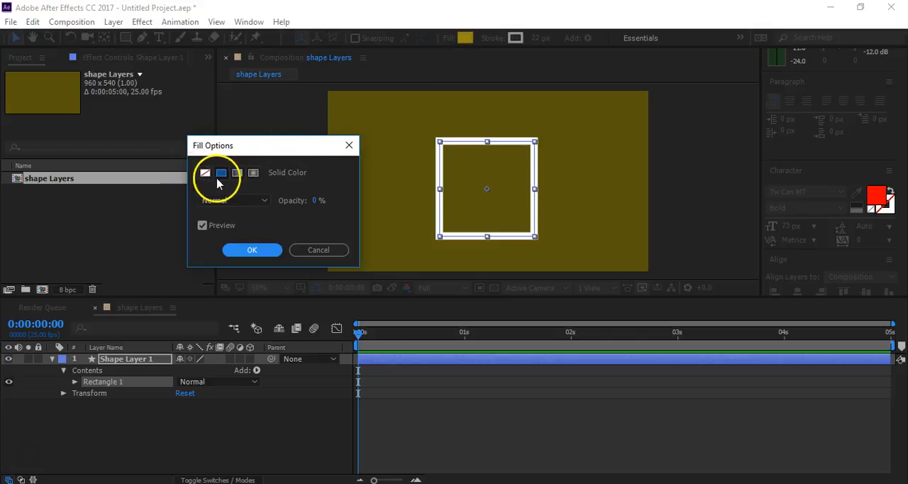
click(205, 174)
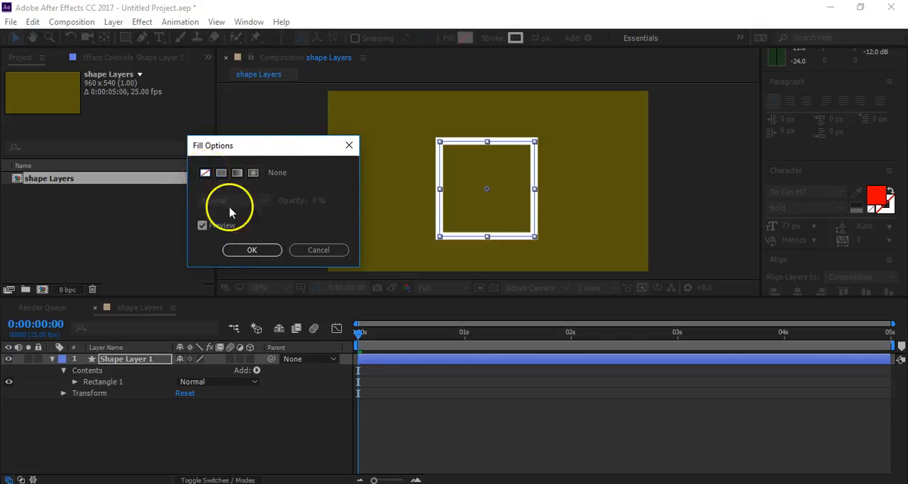
click(221, 172)
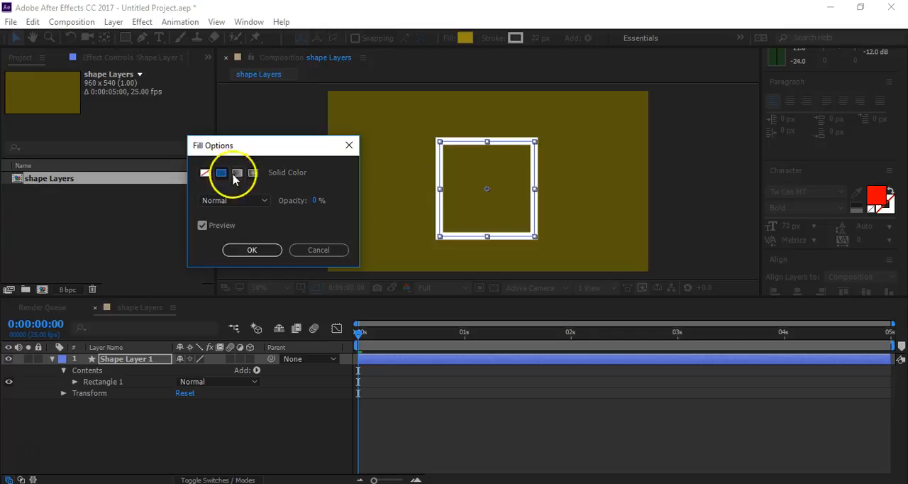
click(252, 251)
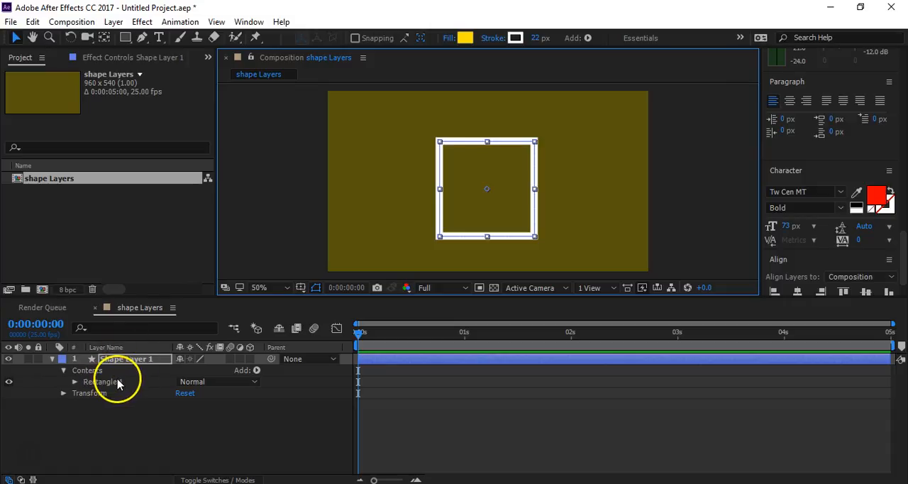
- Set the opacity of the square's yellow fill to 100%
click(75, 381)
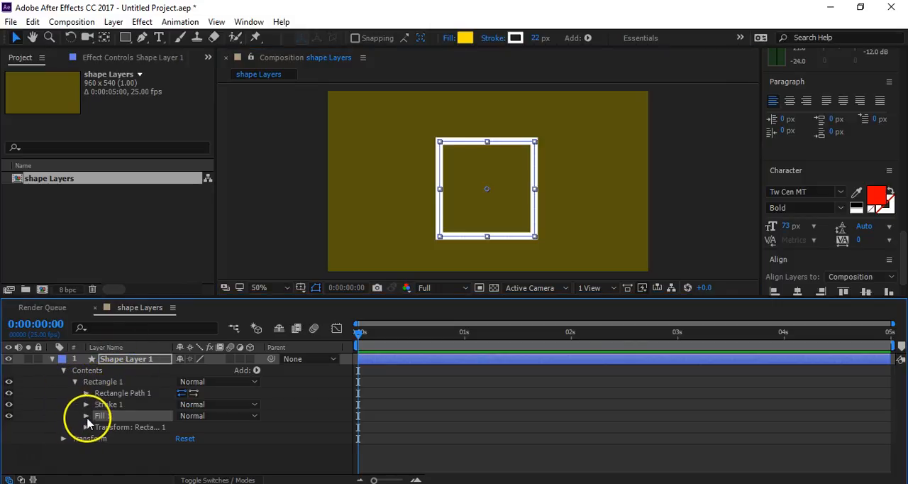
click(86, 415)
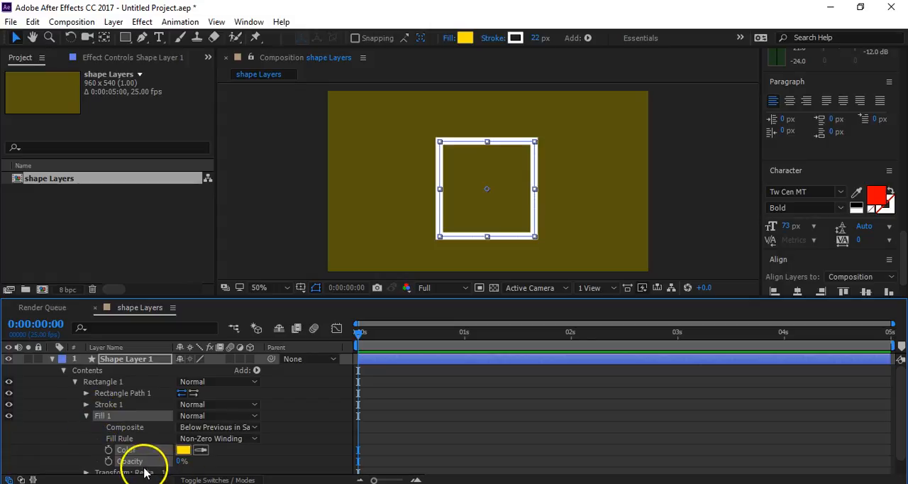
drag(183, 462, 274, 461)
click(280, 460)
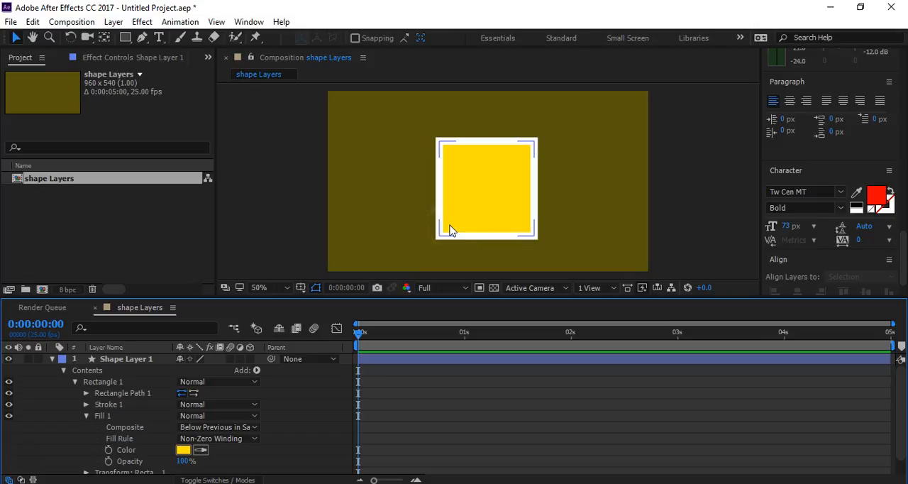
- Collapse the properties of the shape layer and delete the layer
click(87, 416)
click(63, 371)
click(52, 359)
click(122, 361)
click(122, 361)
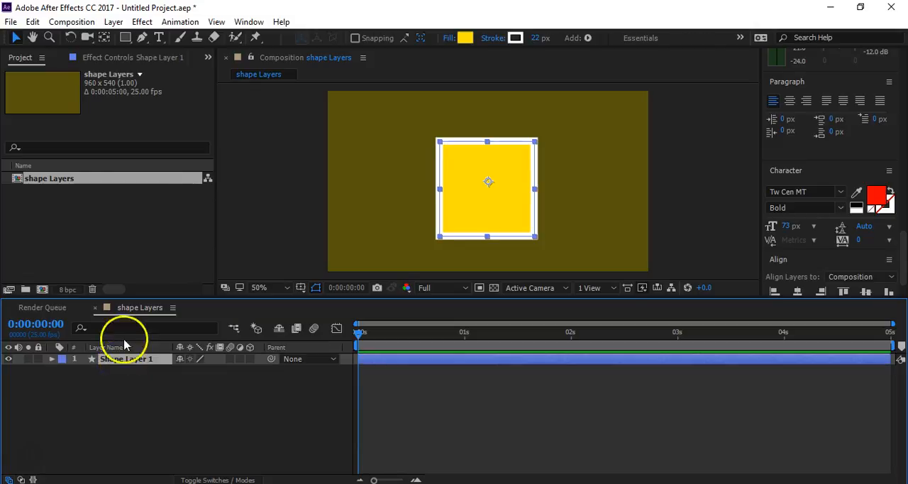
key(Delete)
- Draw a new square outward from its centre with the Rectangle tool and move it near the middle of the composition
click(126, 37)
drag(465, 171, 516, 218)
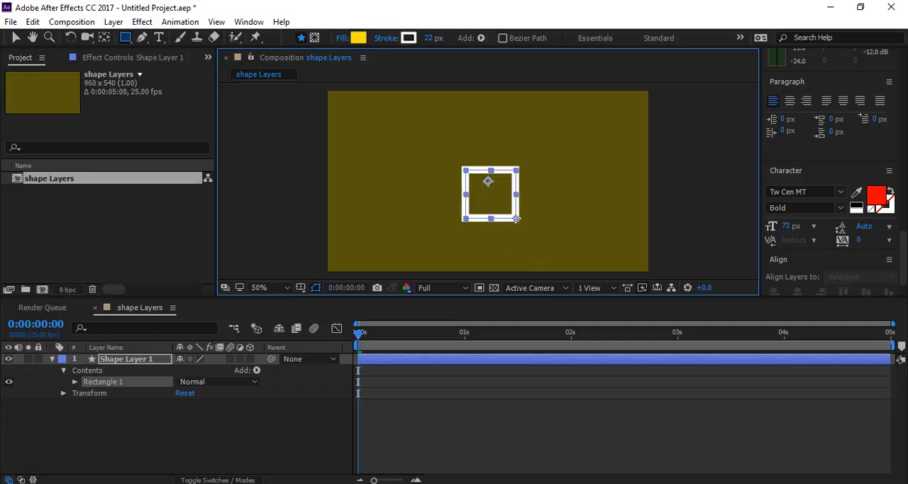
key(ctrl)
mouse_move(516, 218)
mouse_down()
mouse_move(531, 232)
mouse_move(514, 201)
mouse_up()
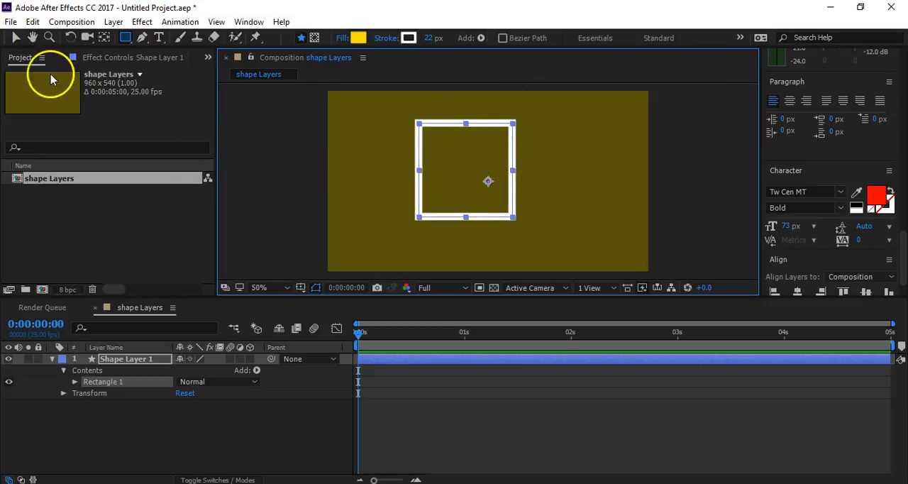
click(16, 39)
click(431, 189)
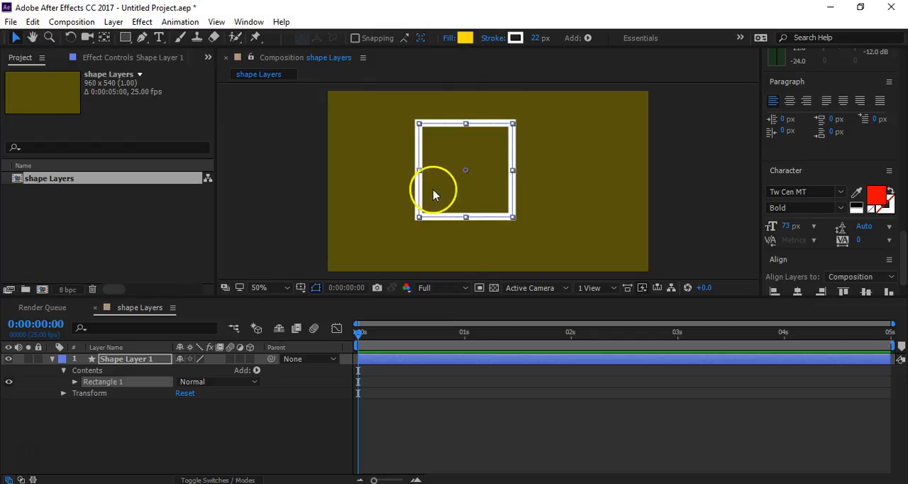
drag(485, 188, 493, 197)
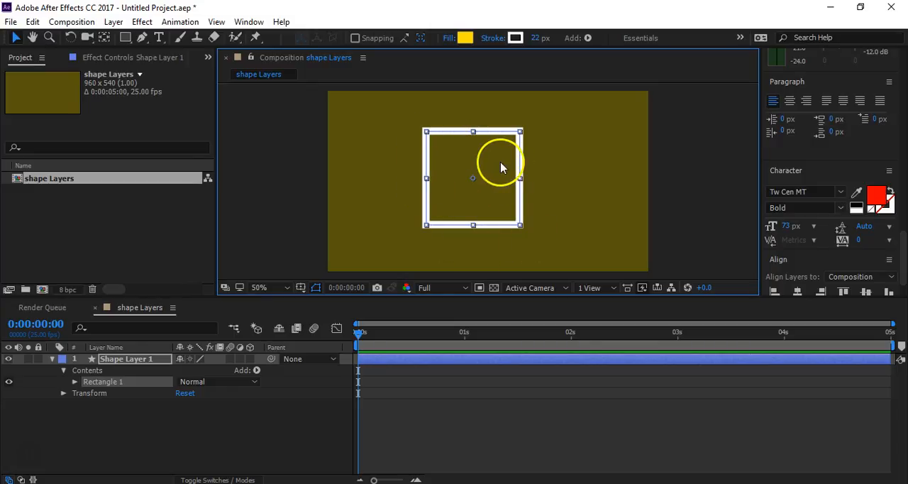
- Align the shape layer to the composition's centre both horizontally and vertically
click(262, 420)
click(146, 359)
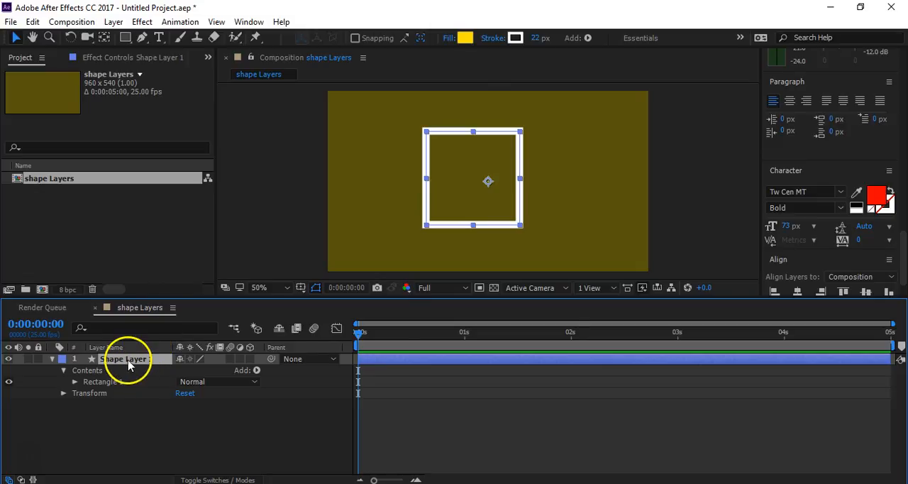
click(797, 291)
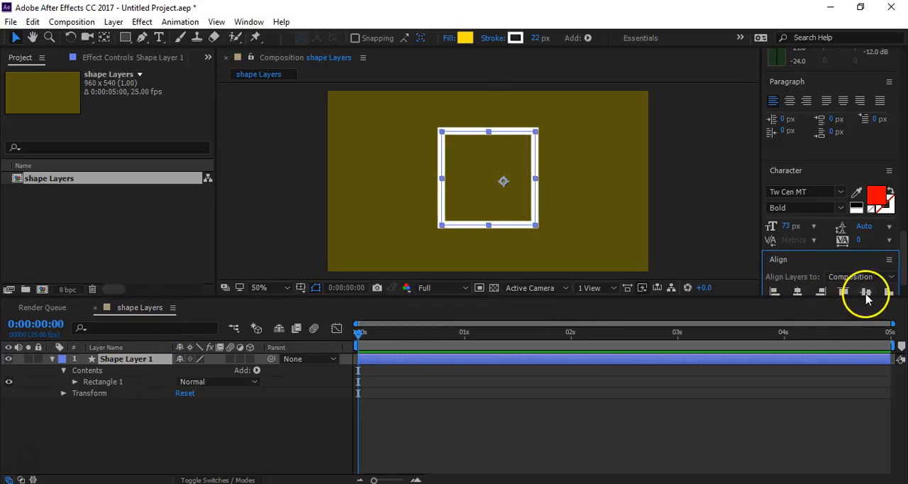
click(865, 292)
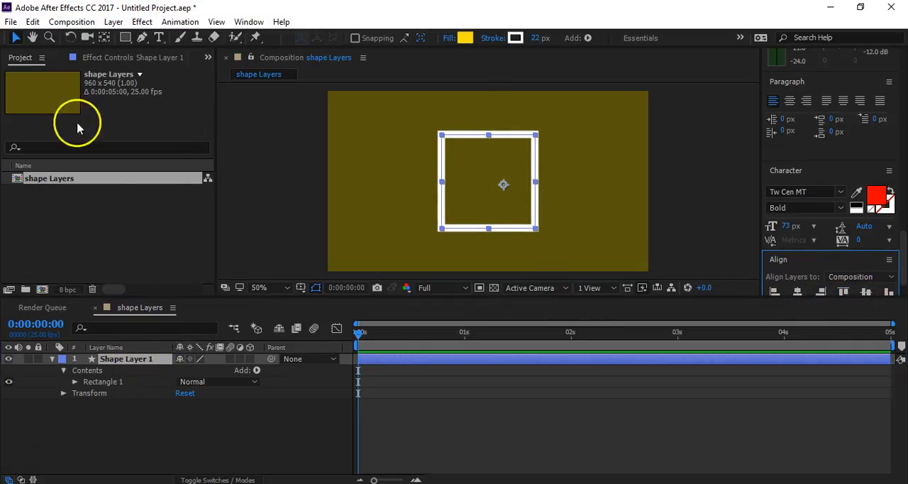
- Move the shape layer's anchor point to the centre of the square with the Pan Behind tool
click(103, 37)
mouse_move(503, 189)
mouse_down()
mouse_move(514, 179)
mouse_move(506, 189)
mouse_move(487, 180)
mouse_move(506, 176)
mouse_move(473, 181)
mouse_move(489, 187)
mouse_up()
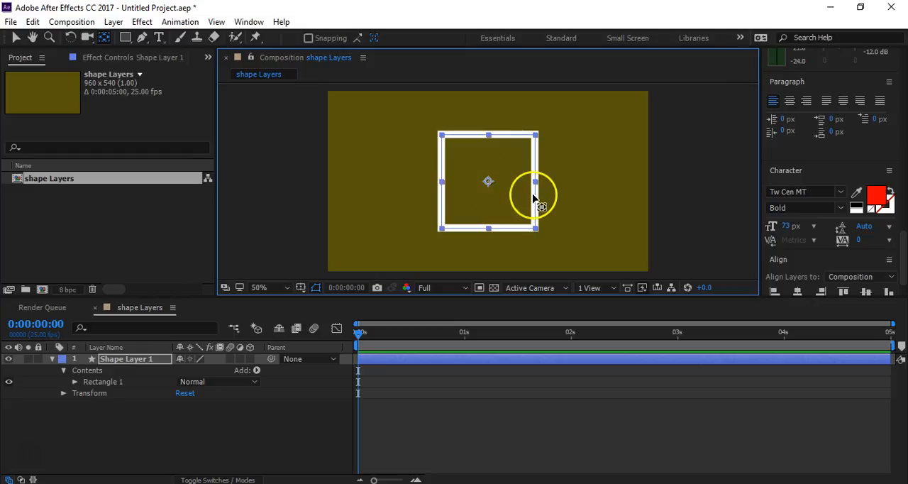
click(16, 37)
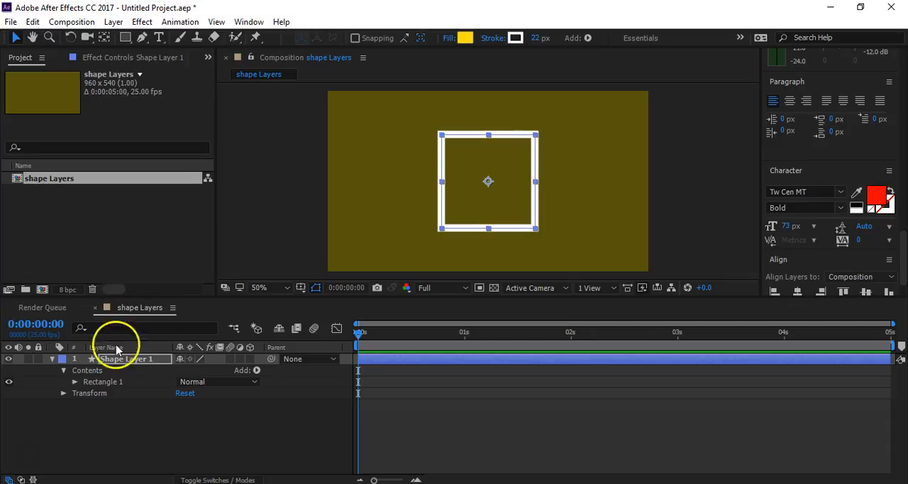
- Make the square's yellow fill fully opaque, then collapse the shape layer's properties and keep the layer selected
click(74, 381)
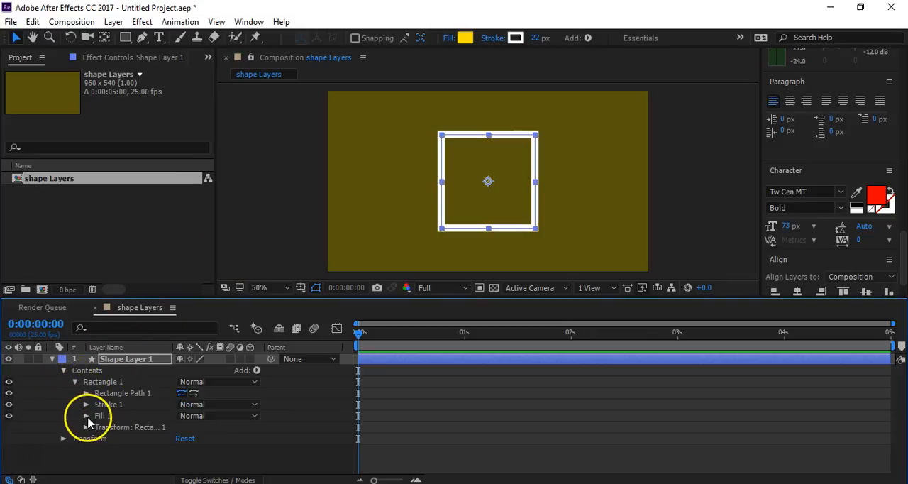
click(85, 416)
drag(183, 461, 291, 463)
click(52, 358)
click(195, 430)
click(156, 360)
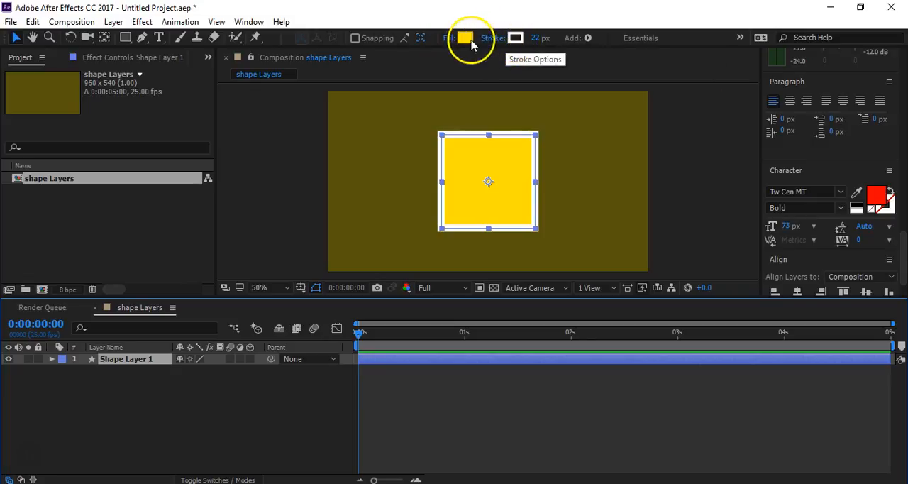
- Try the None, Linear Gradient and Radial Gradient fill types on the square and return it to Solid Color
click(448, 40)
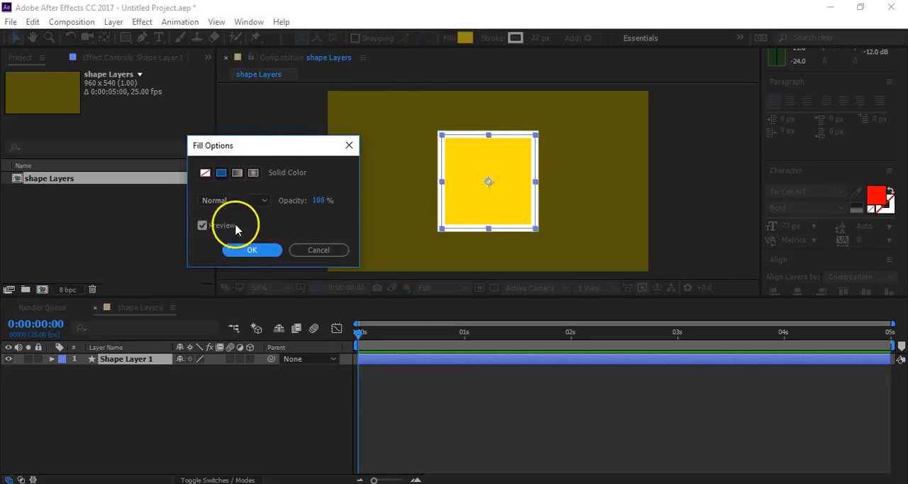
drag(281, 151, 261, 129)
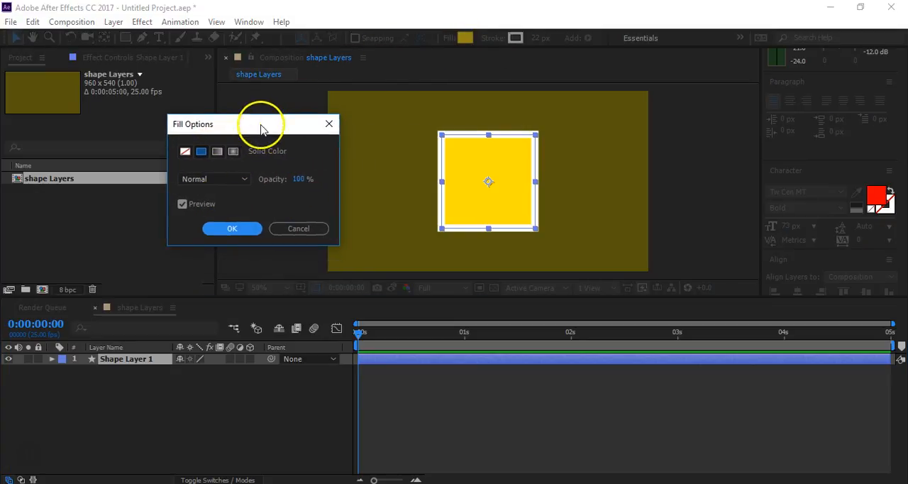
click(183, 153)
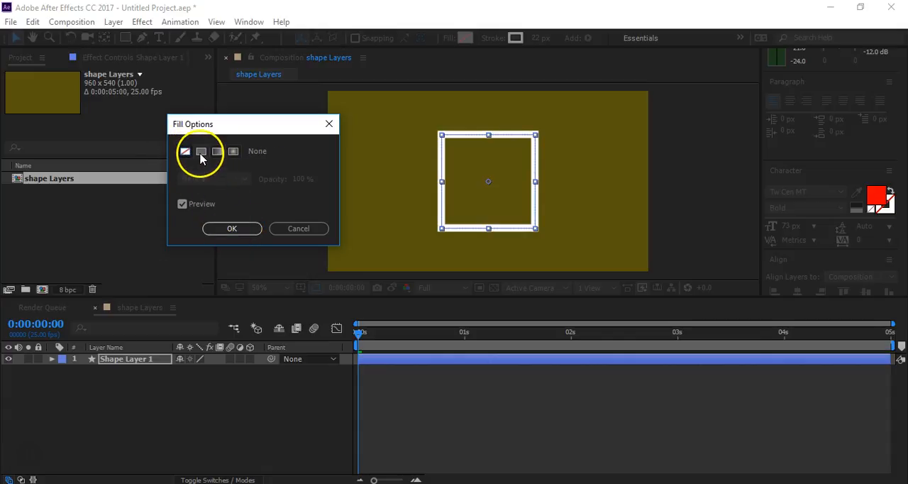
click(200, 152)
click(218, 153)
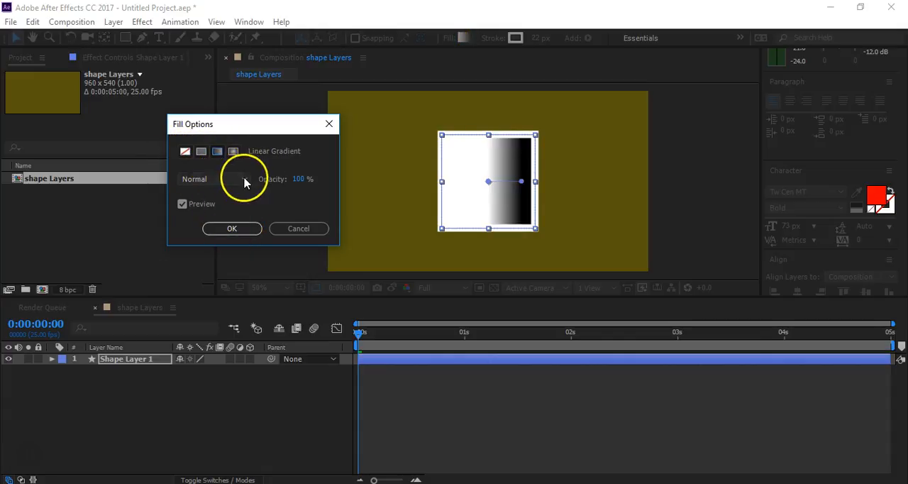
click(232, 151)
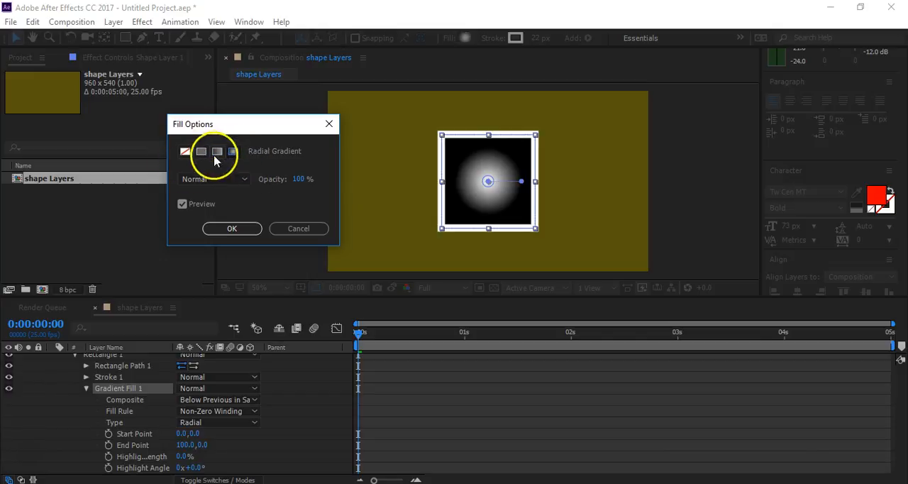
click(200, 151)
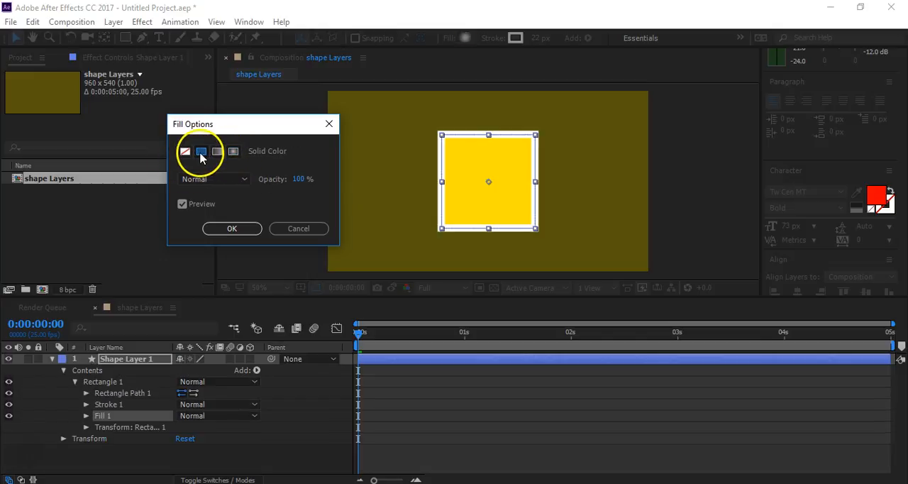
click(221, 228)
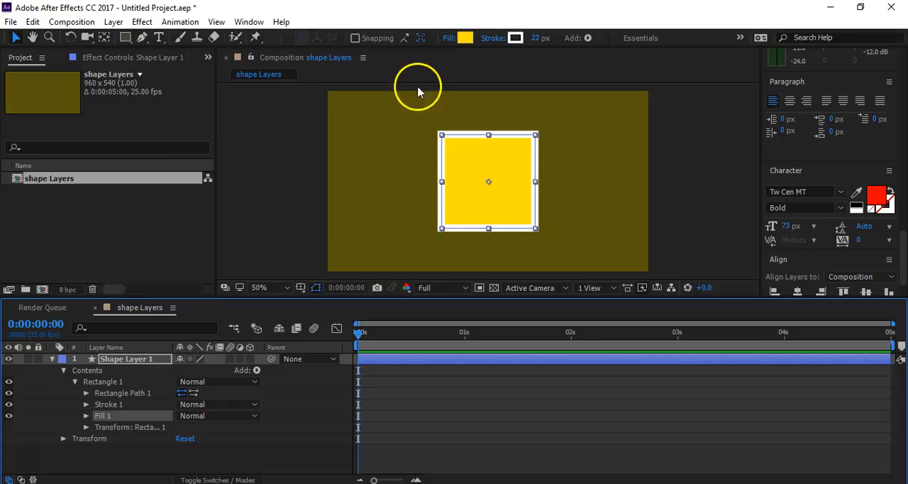
- Inspect the square's fill colour and its stroke type options
click(465, 37)
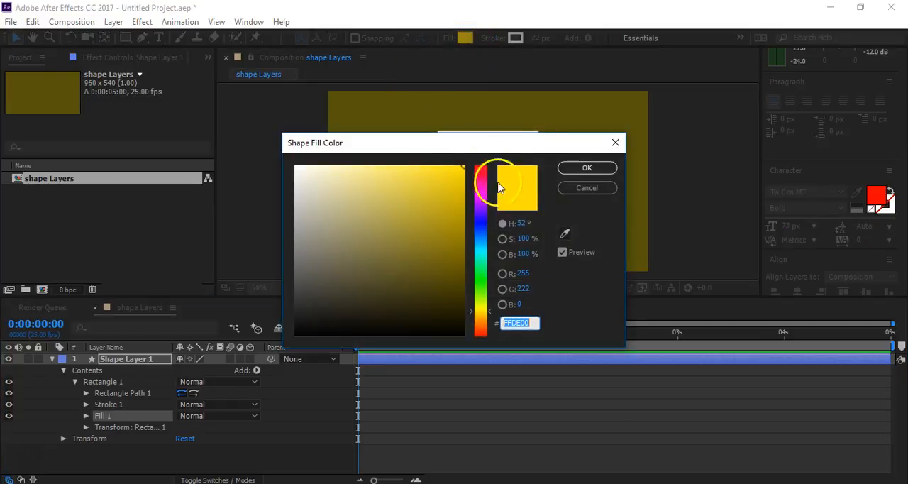
click(585, 167)
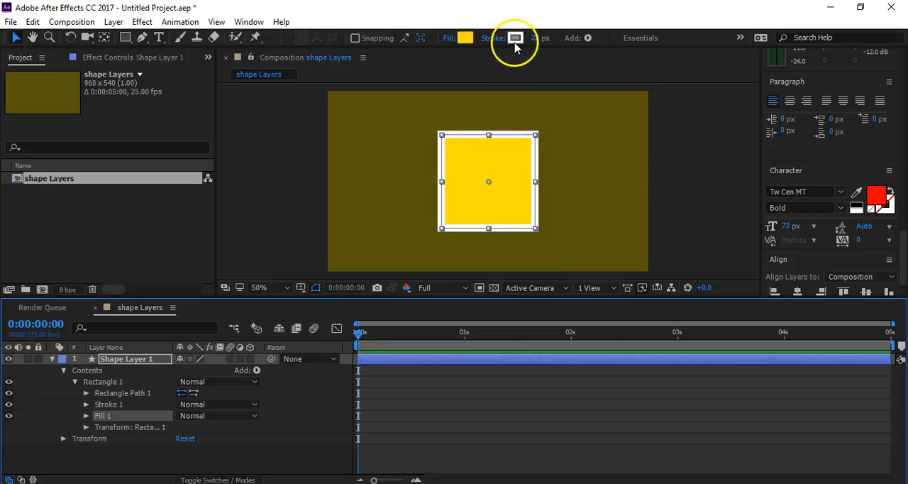
click(496, 39)
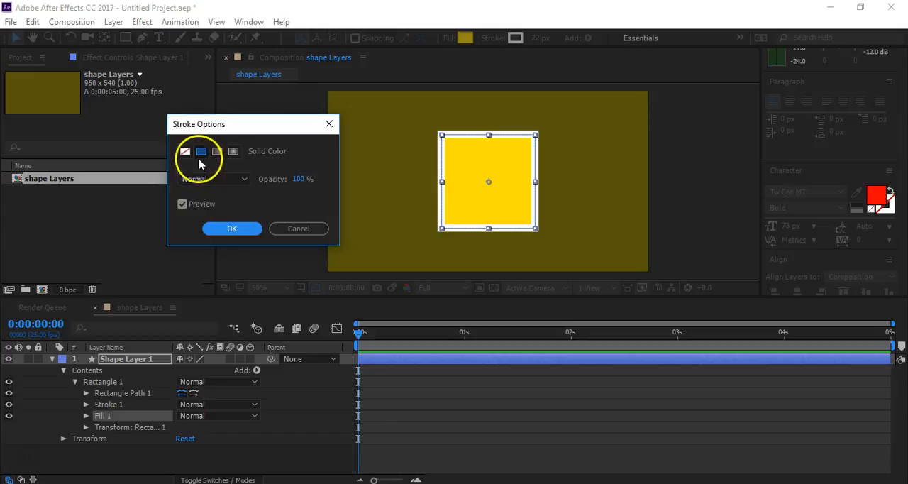
click(232, 227)
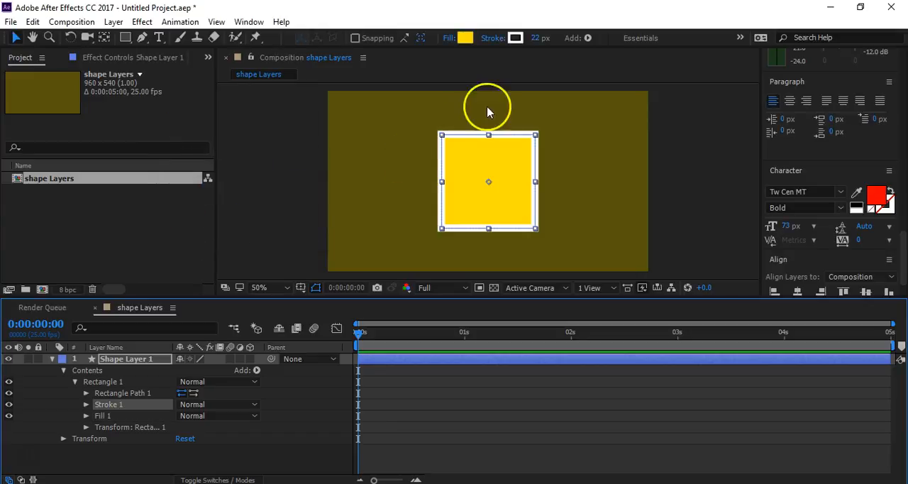
- Set the square's stroke width to 18 px and leave the shape layer's contents expanded
mouse_move(539, 42)
mouse_down()
mouse_move(530, 41)
mouse_move(558, 46)
mouse_move(538, 52)
mouse_move(551, 58)
mouse_up()
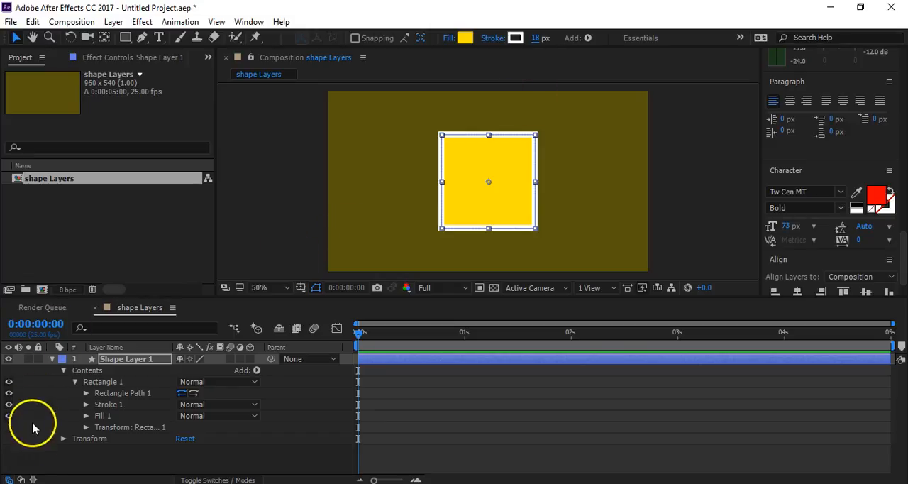
click(64, 370)
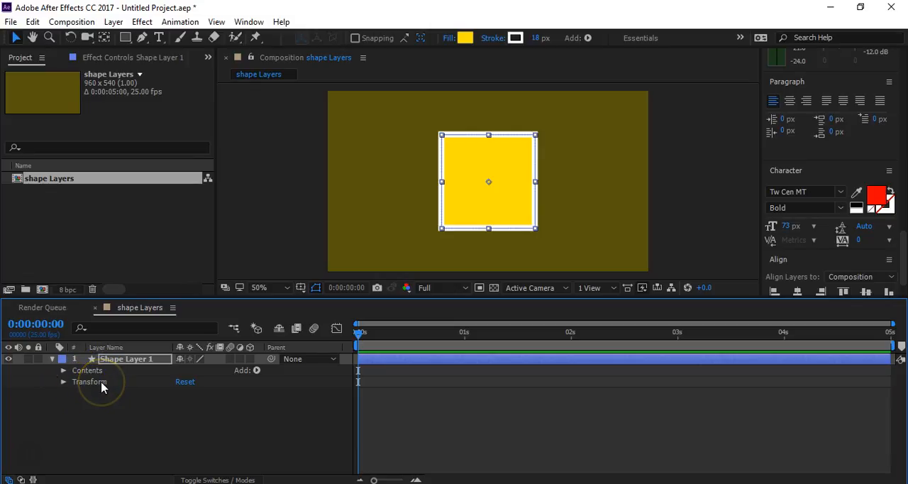
click(64, 370)
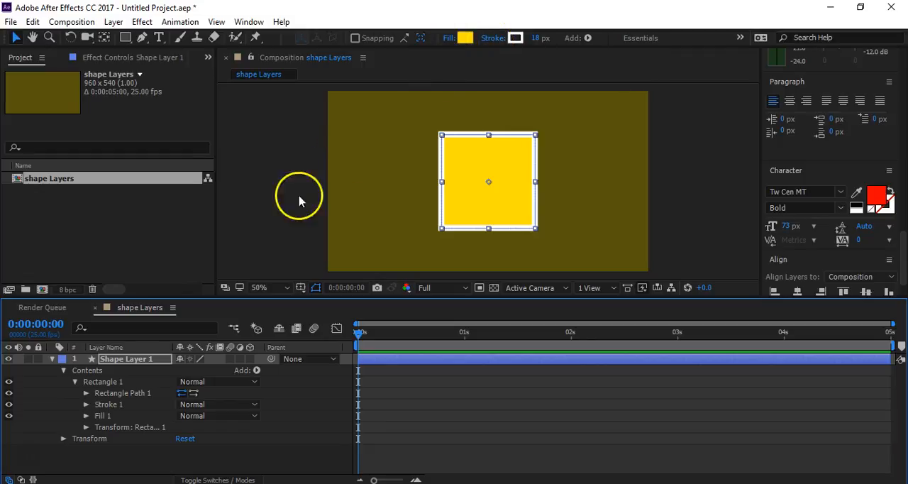
- Expand the square's fill properties, lower the fill opacity to 0% and bring it back to 100%
click(86, 416)
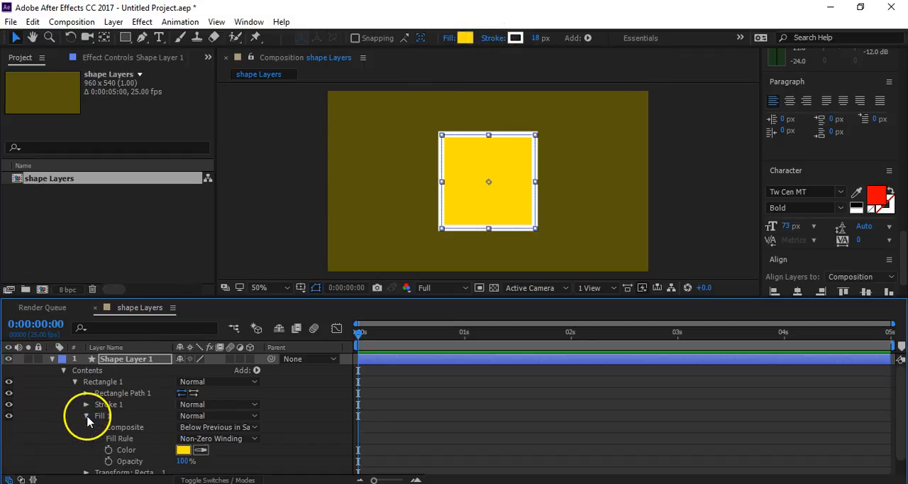
mouse_move(186, 462)
mouse_down()
mouse_move(111, 471)
mouse_move(178, 472)
mouse_move(78, 477)
mouse_up()
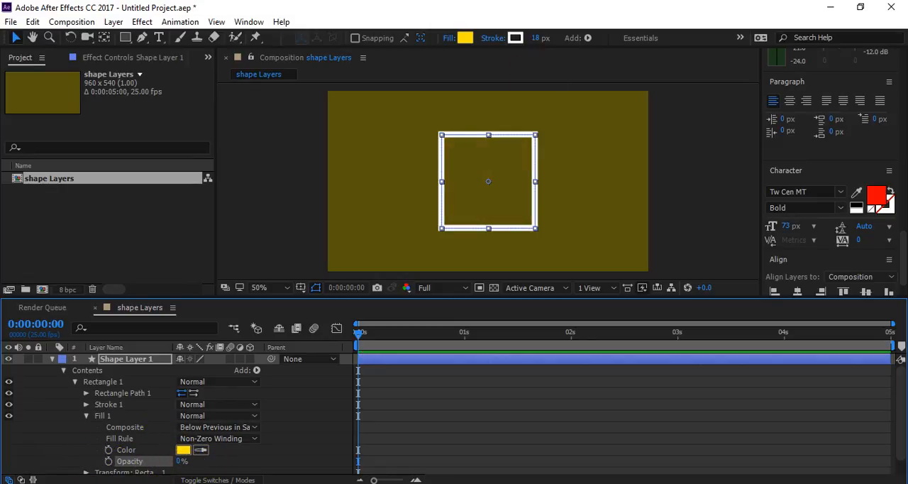
drag(178, 462, 263, 459)
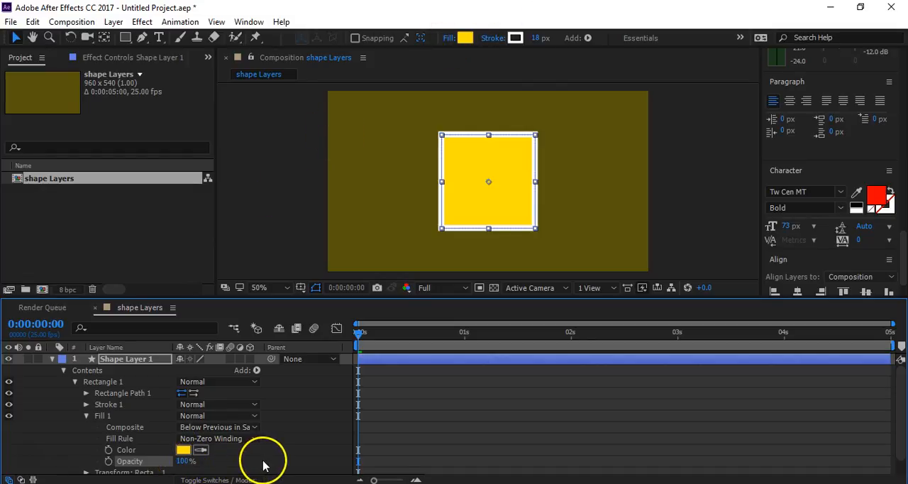
- Set the square's fill type to None and switch it back to Solid Color
click(449, 41)
click(183, 152)
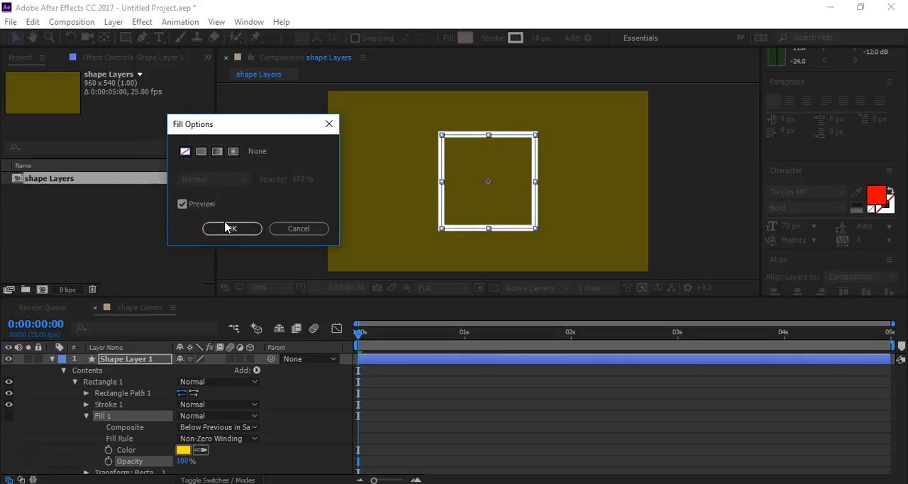
click(201, 151)
click(236, 227)
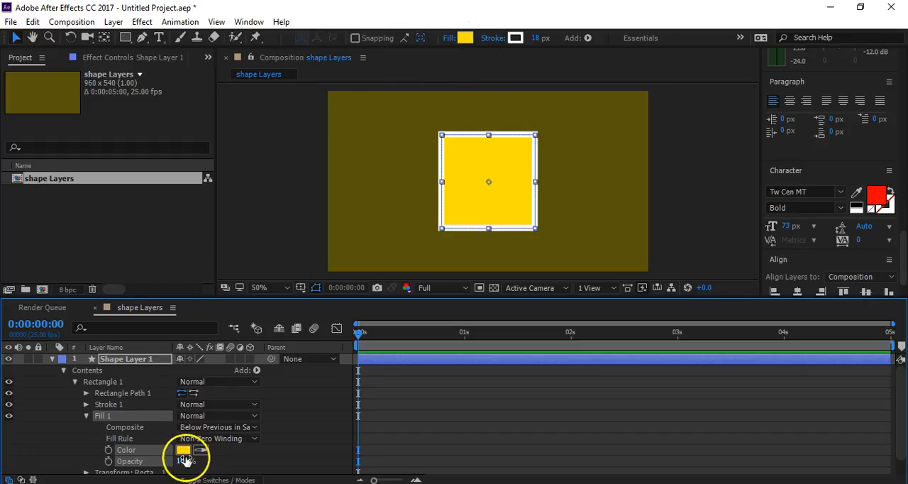
- Reduce the opacity of the square's fill to 0%
drag(183, 461, 92, 460)
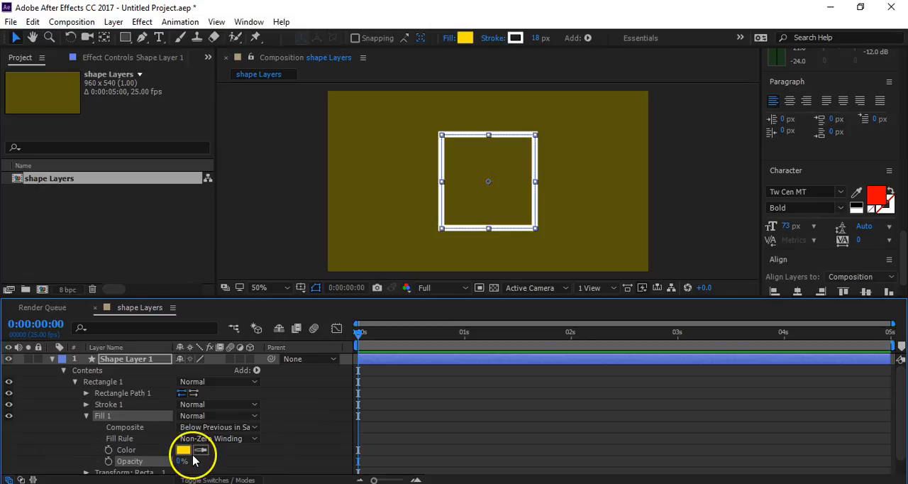
mouse_move(178, 460)
mouse_down()
mouse_move(291, 461)
mouse_move(203, 467)
mouse_move(190, 438)
mouse_up()
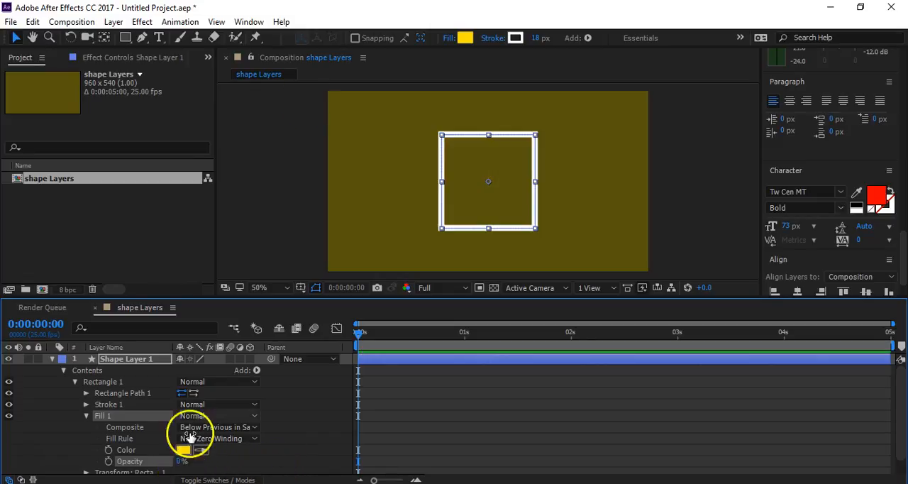
- Delete the fill from the square's contents and undo the deletion
click(110, 404)
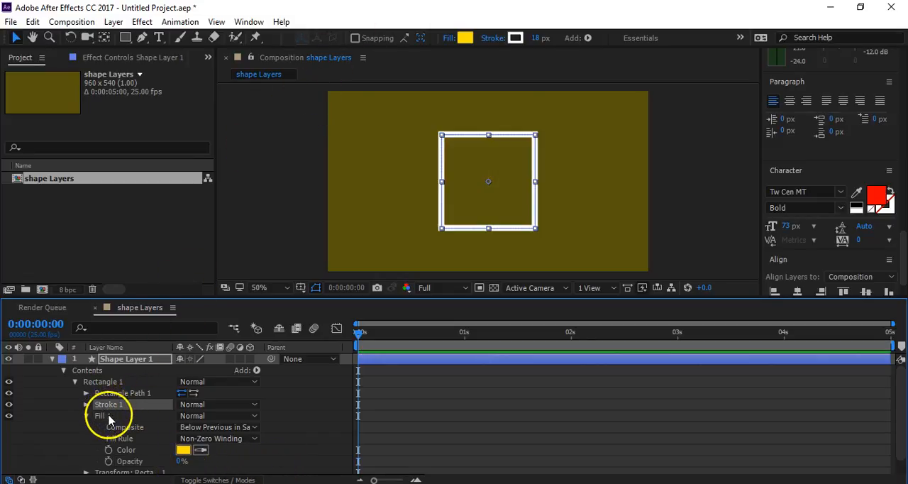
click(119, 416)
key(Delete)
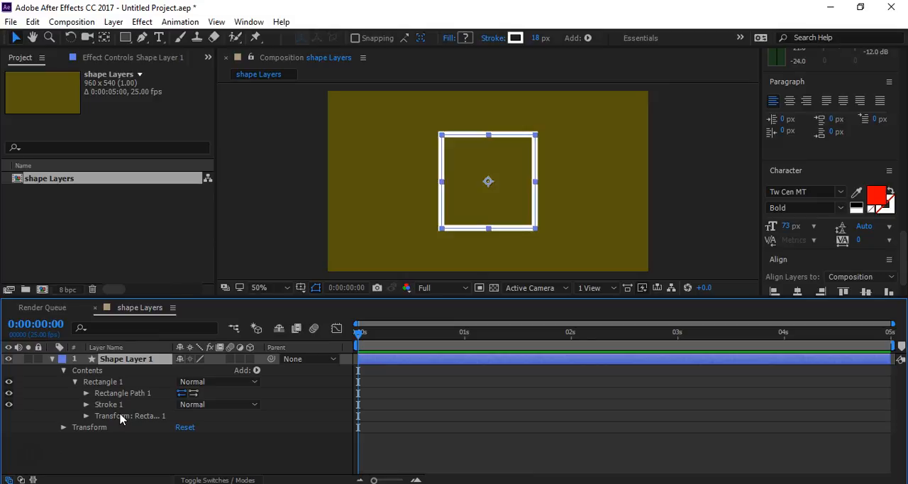
key(ctrl+z)
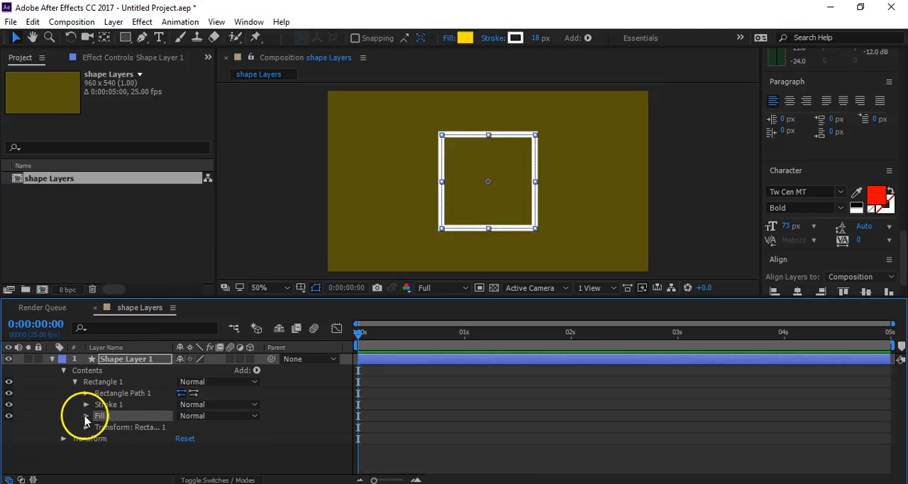
- Restore the square's fill opacity to 100% and collapse the fill properties
click(85, 416)
drag(179, 461, 277, 458)
click(279, 458)
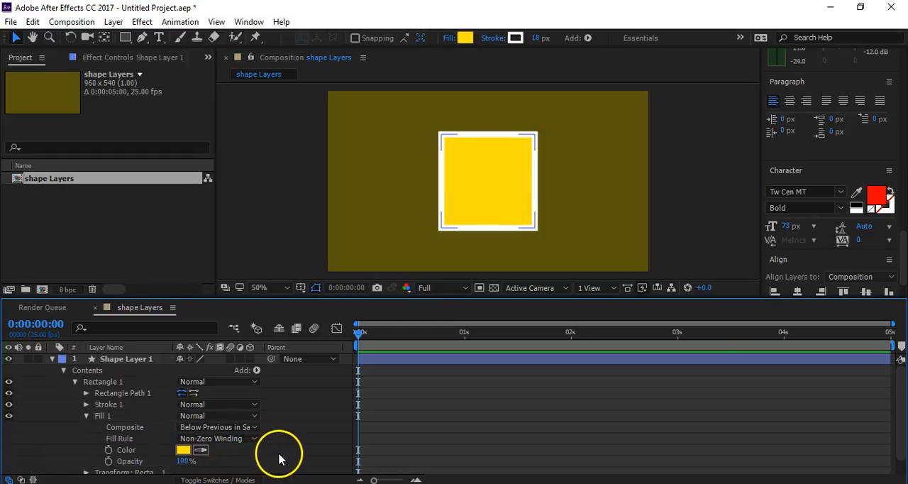
click(86, 416)
- Try the stroke's opacity at 10%, return it to 100%, and set the stroke width to 12
click(110, 405)
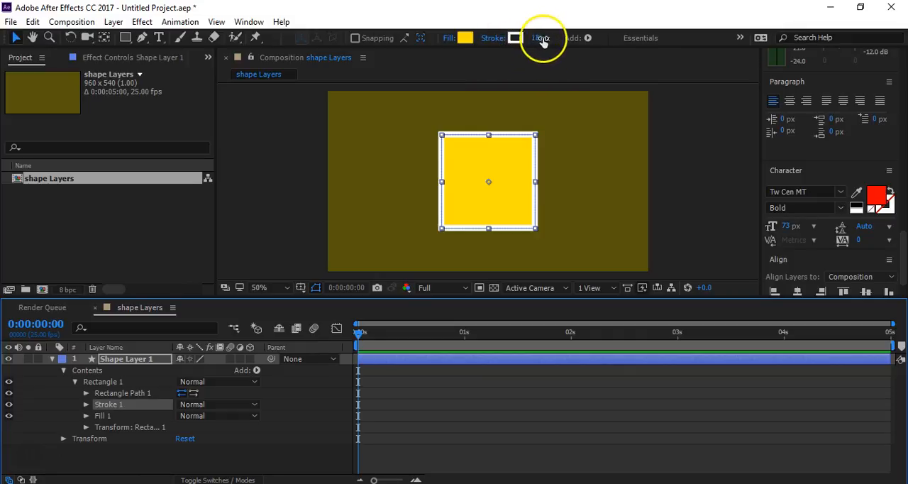
click(86, 405)
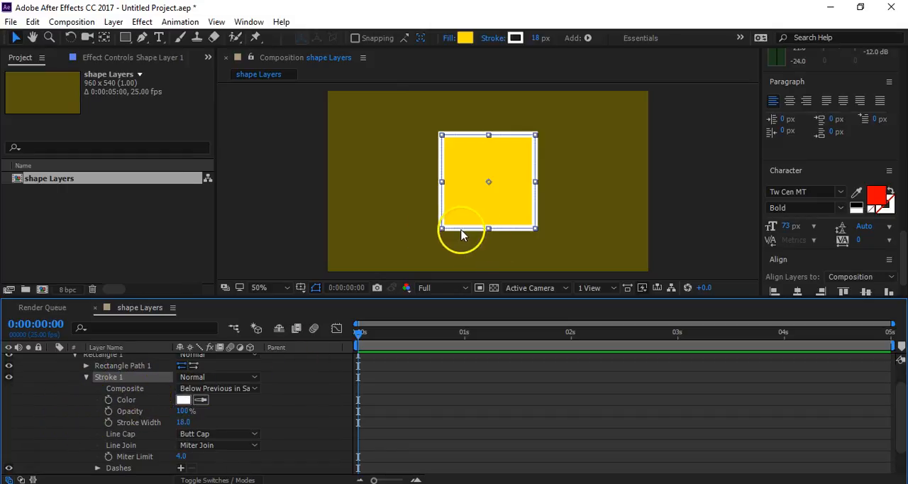
click(127, 411)
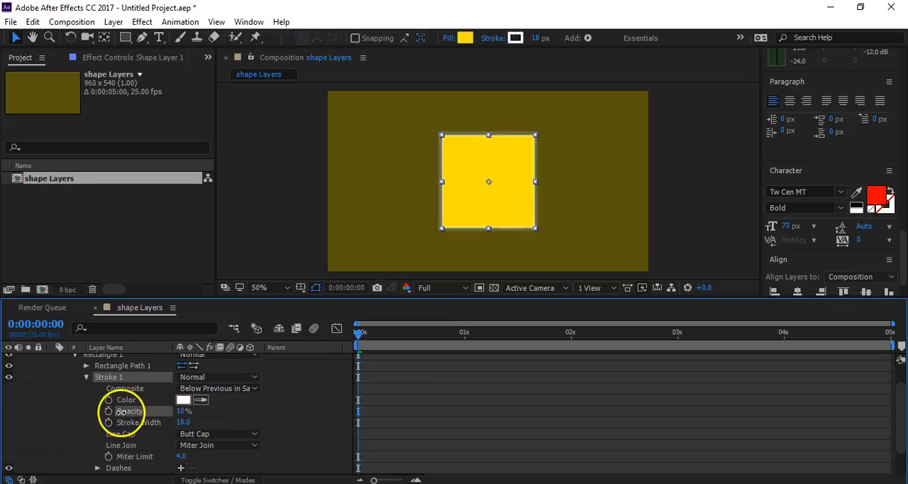
mouse_move(185, 421)
mouse_down()
mouse_move(365, 419)
mouse_move(181, 420)
mouse_up()
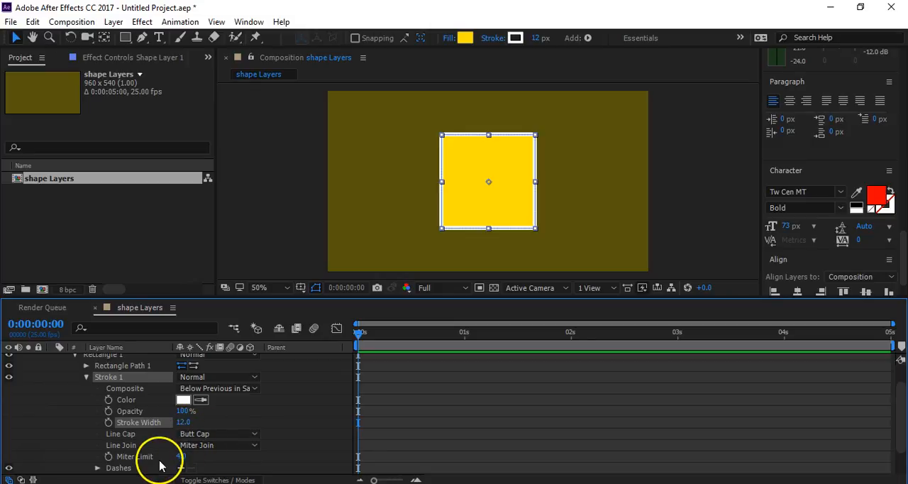
- Add a dash pattern with a dash length of 10 to the square's stroke
scroll(168, 455, down, 1)
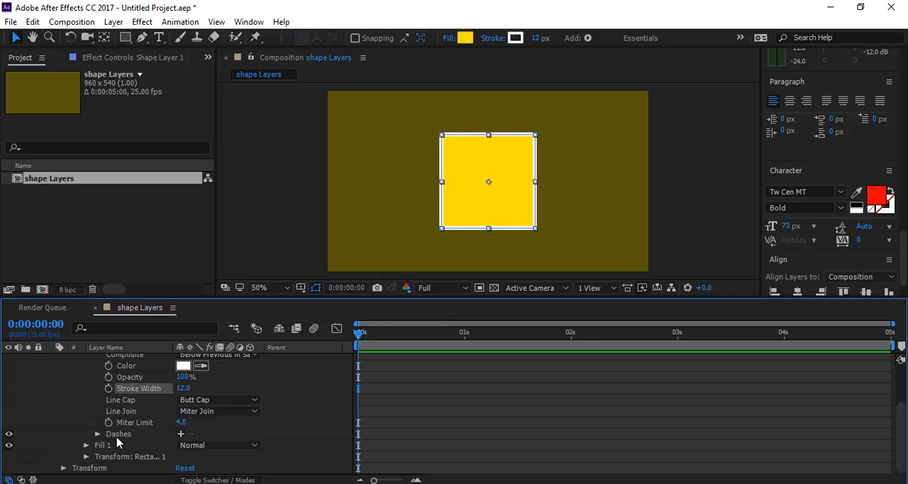
key(slash)
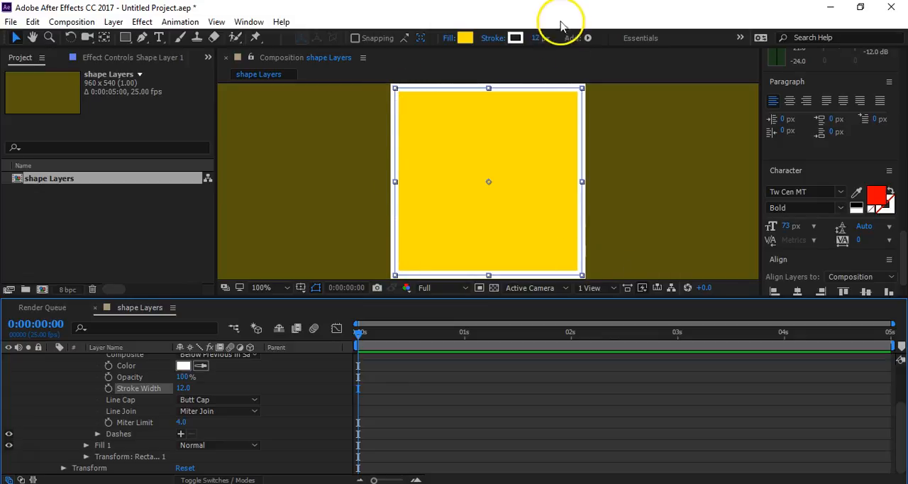
click(180, 433)
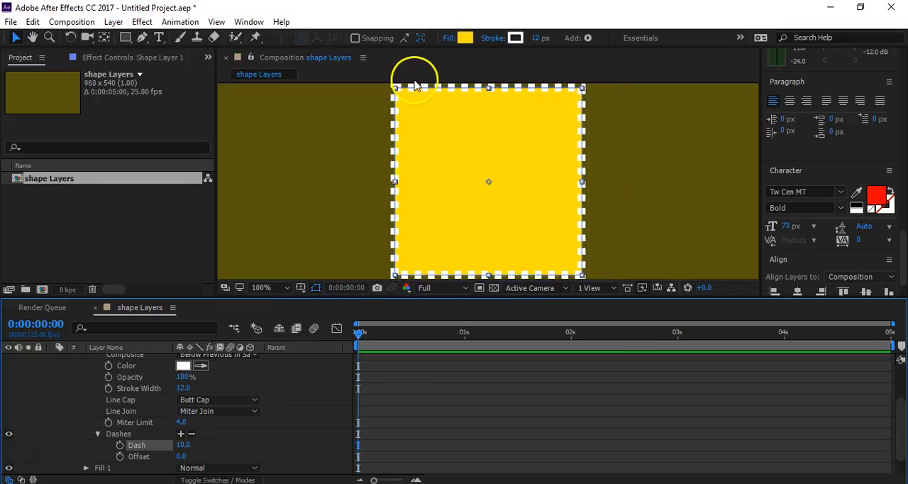
- Set the square's fill opacity to 0% so only the dashed outline shows
scroll(205, 429, down, 2)
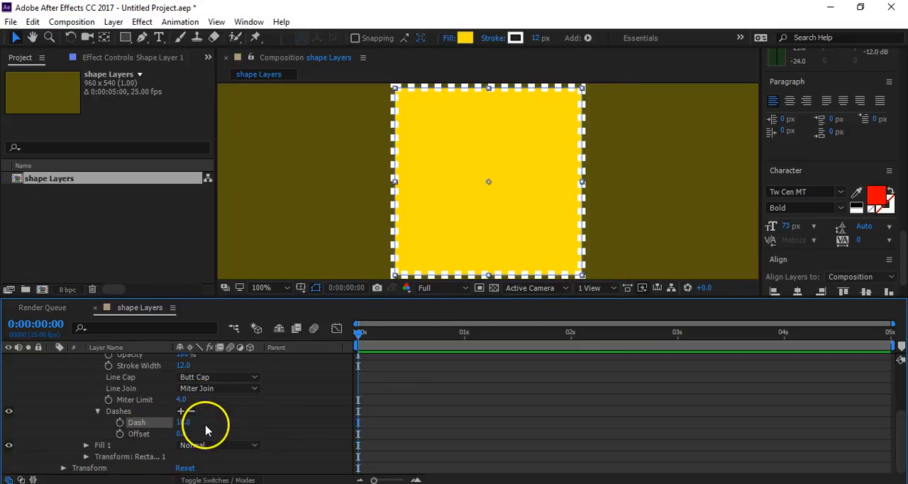
click(86, 444)
scroll(114, 451, down, 2)
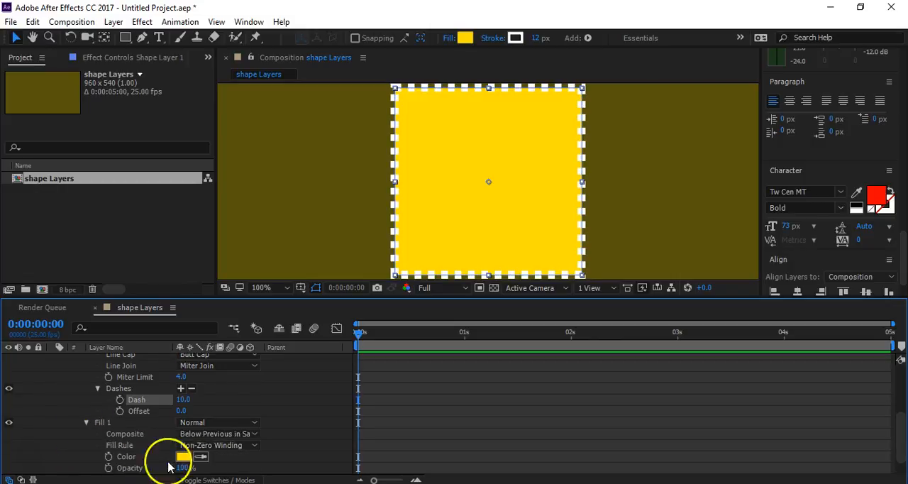
mouse_move(182, 468)
mouse_down()
mouse_move(132, 470)
mouse_move(50, 450)
mouse_up()
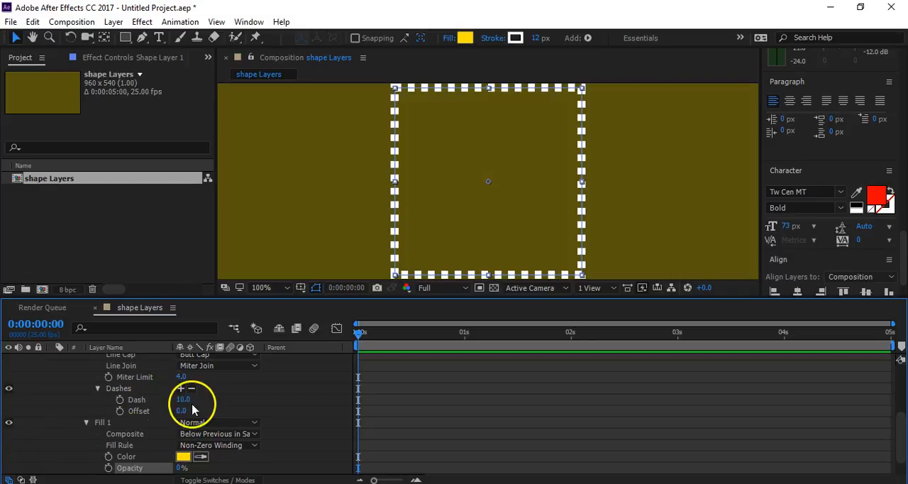
- Set the dash offset to -48 and change the stroke's line cap to Round Cap
drag(183, 411, 149, 412)
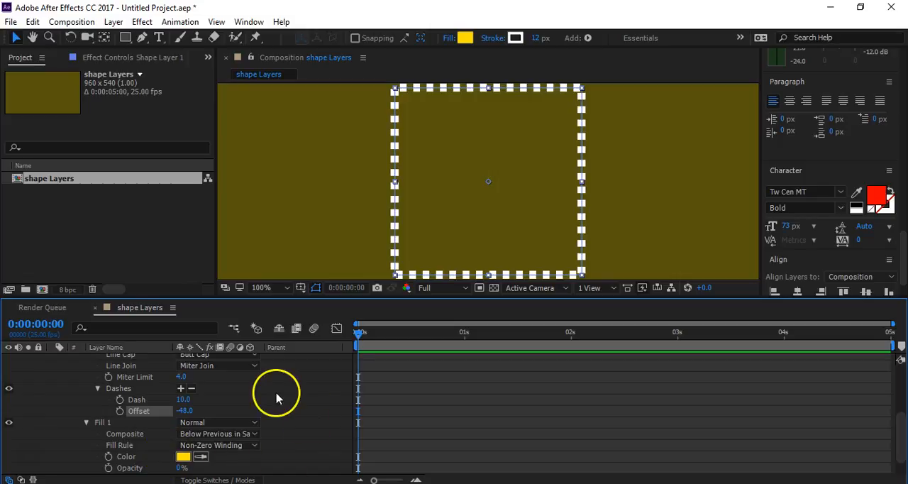
scroll(202, 394, up, 1)
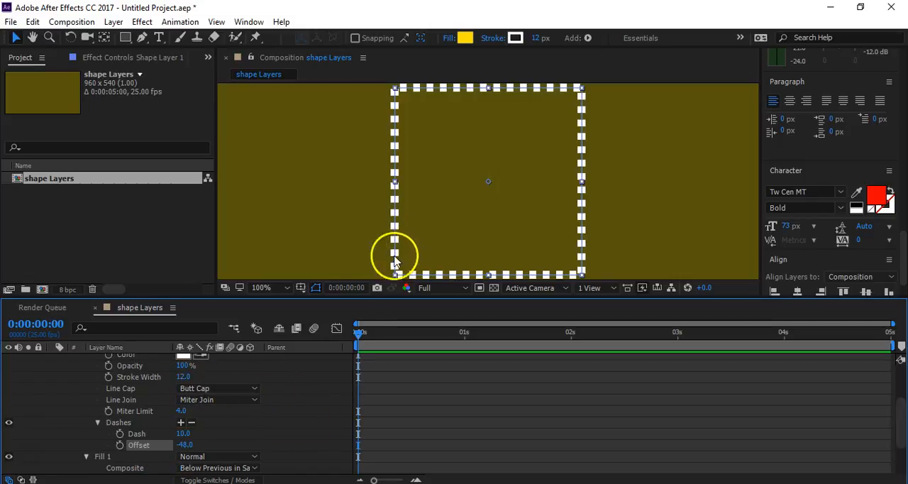
key(period)
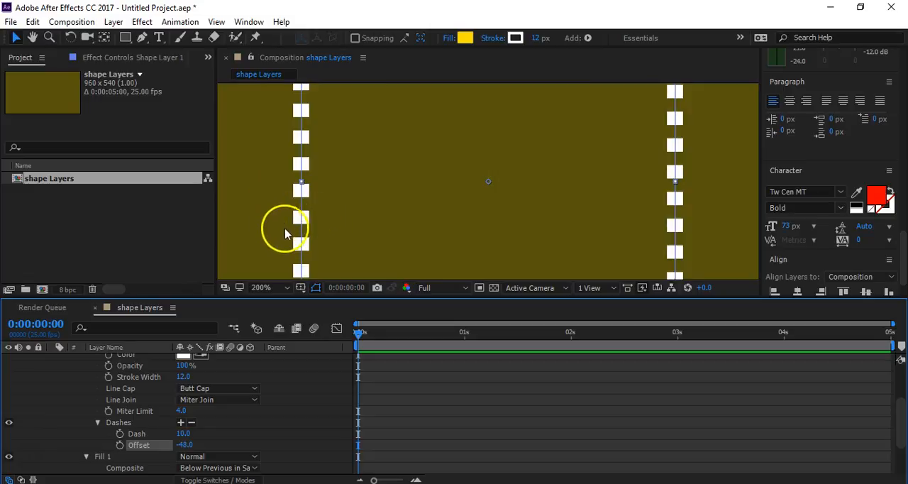
click(221, 388)
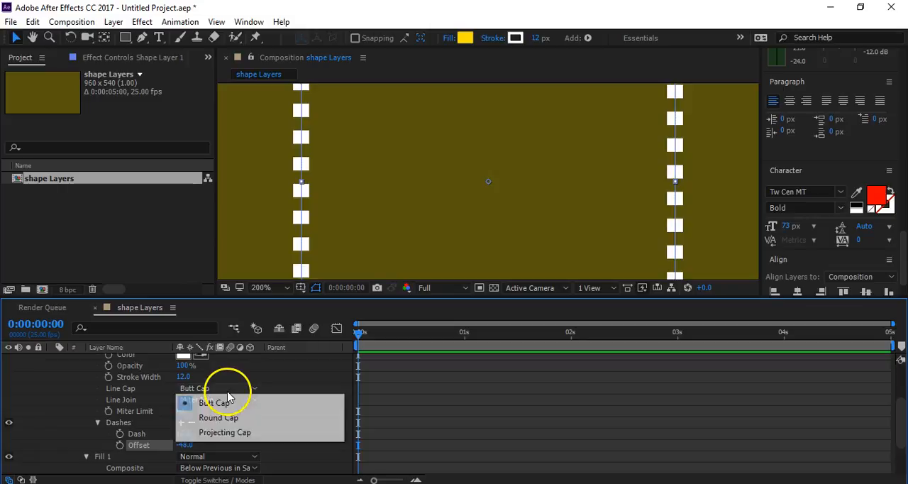
click(223, 418)
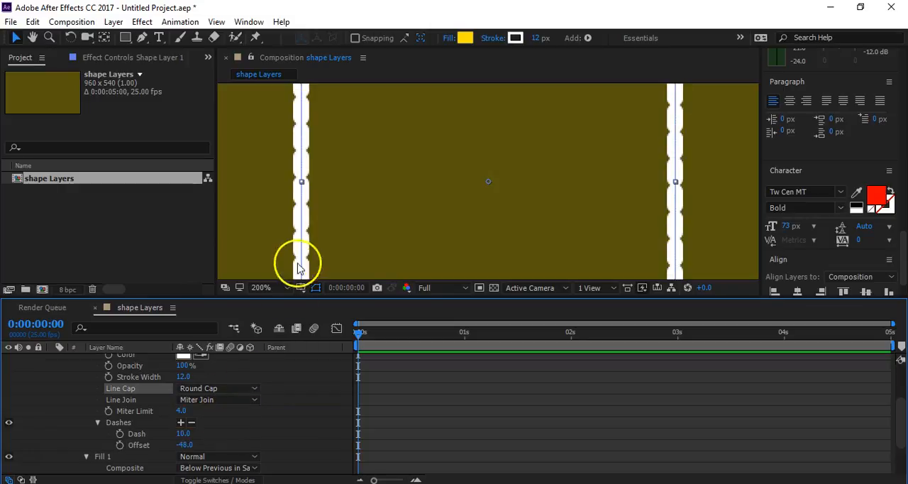
- Set the dash length to 30, try Butt Cap for comparison, and return the line cap to Round Cap
drag(183, 432, 196, 426)
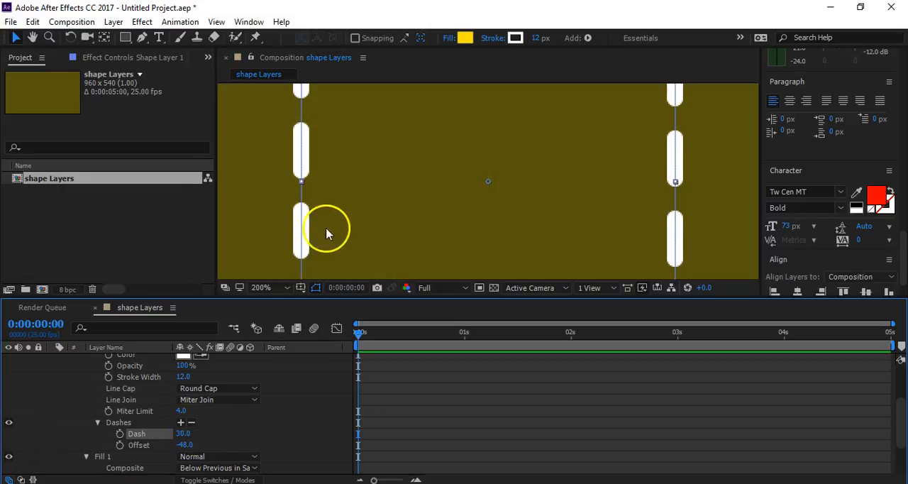
click(222, 390)
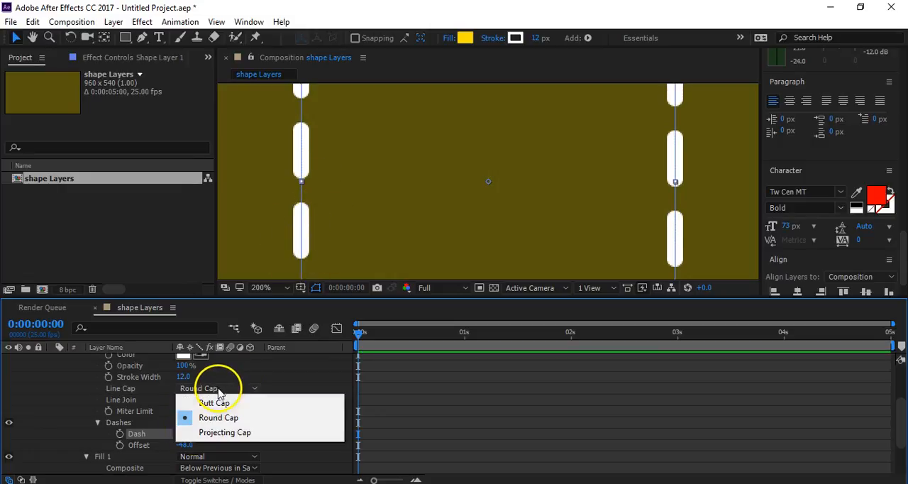
click(222, 403)
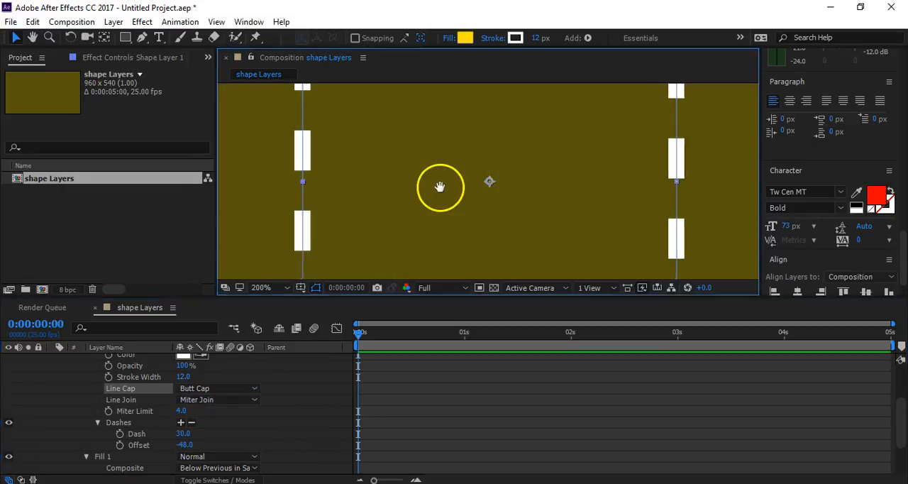
scroll(442, 189, down, 4)
scroll(470, 224, up, 1)
drag(508, 232, 495, 186)
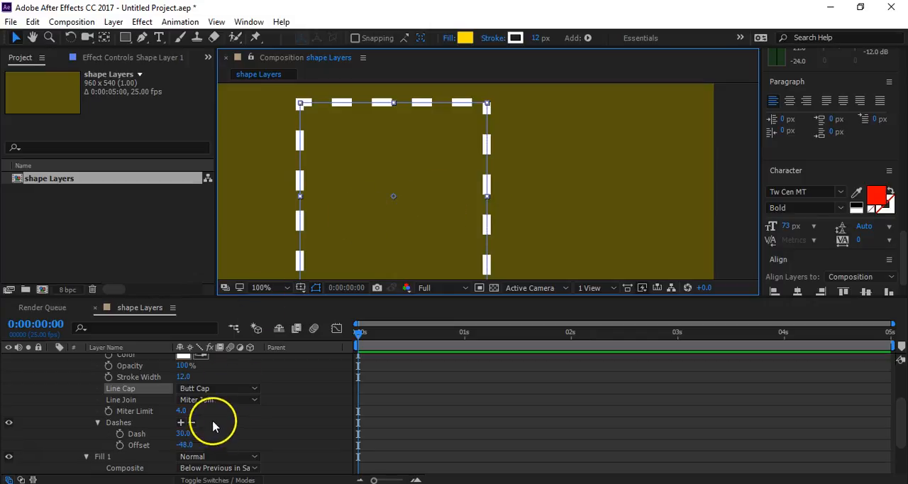
click(219, 389)
click(220, 417)
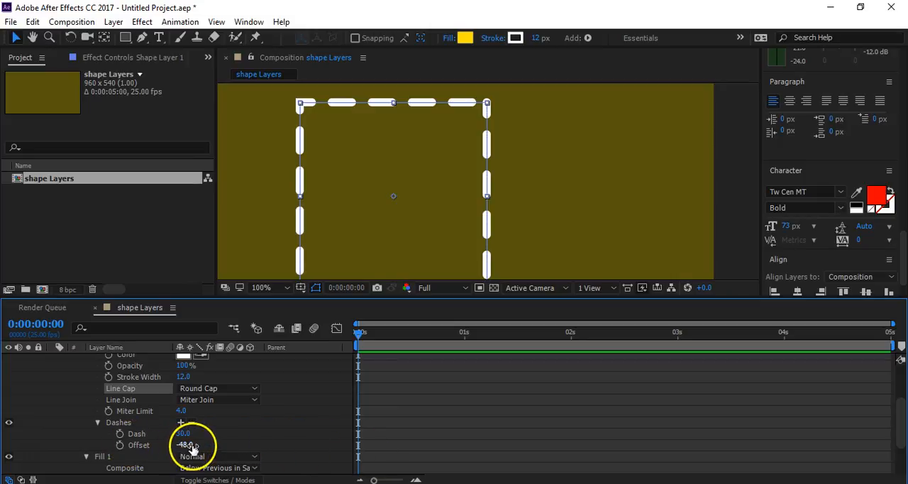
- Add a gap of 18 to the dash pattern and set the dash length to 0 for a dotted outline
click(182, 423)
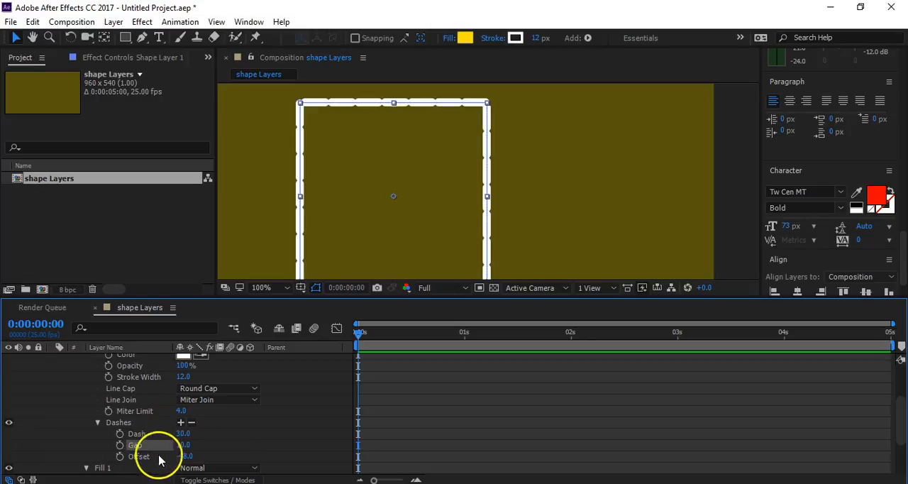
mouse_move(182, 444)
mouse_down()
mouse_move(257, 438)
mouse_move(134, 444)
mouse_move(164, 444)
mouse_move(142, 441)
mouse_move(142, 450)
mouse_move(223, 429)
mouse_move(142, 436)
mouse_up()
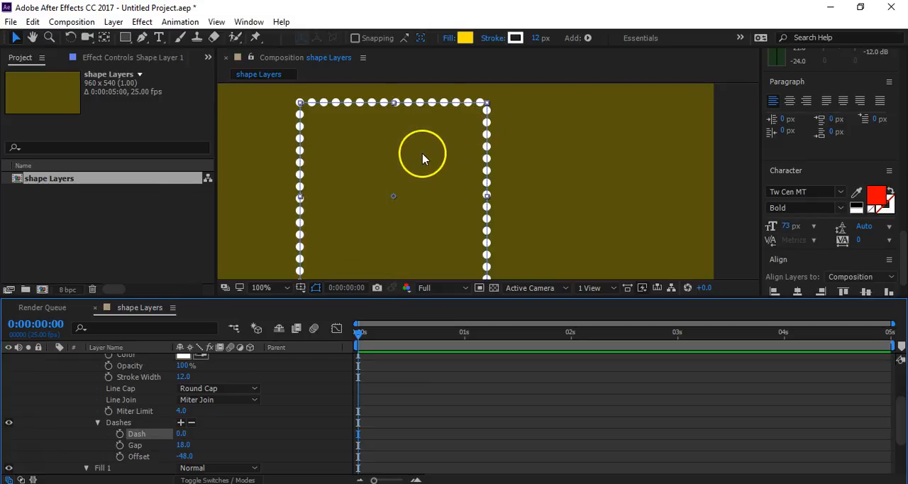
drag(183, 434, 184, 438)
click(253, 450)
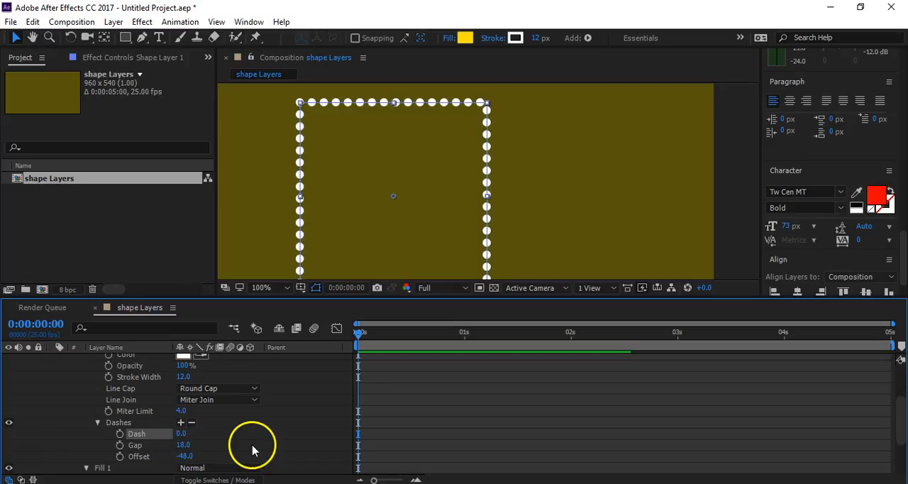
- Keyframe the dash offset from -48 at 0 seconds to 192 at 1 second and preview the animation
click(120, 456)
drag(390, 332, 464, 351)
drag(183, 456, 358, 468)
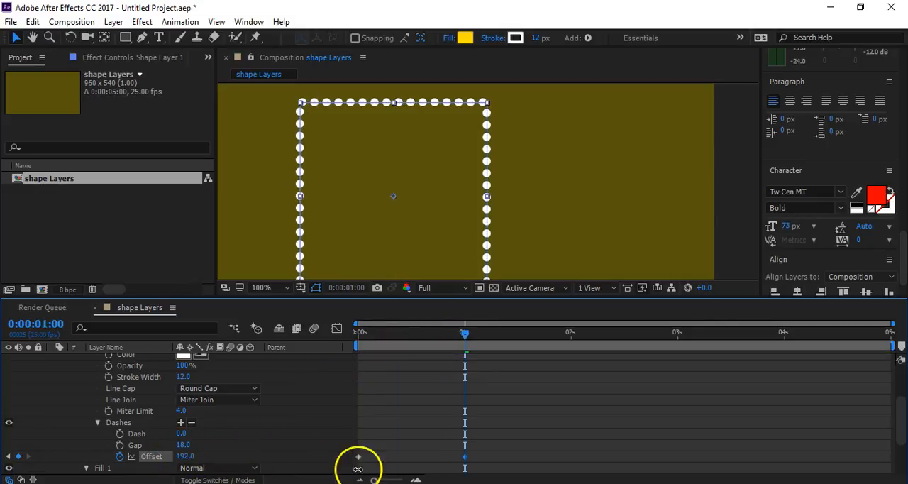
click(339, 402)
drag(387, 331, 299, 342)
key(space)
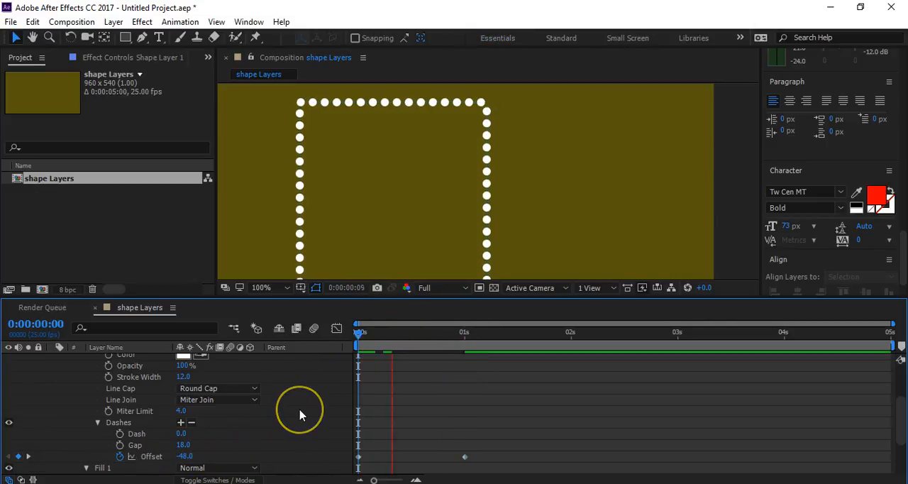
- Slow the dot animation by moving the second offset keyframe slightly past the 4-second mark, and preview it
key(space)
click(466, 458)
drag(465, 457, 814, 456)
key(space)
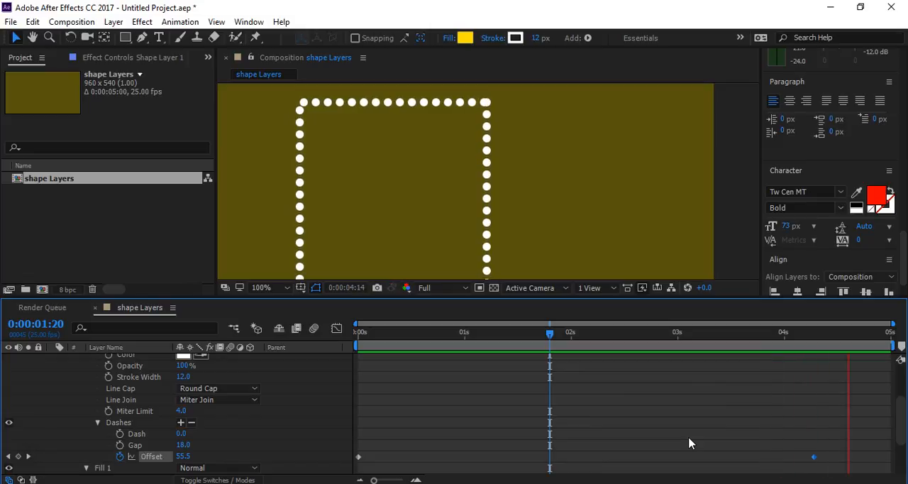
click(192, 451)
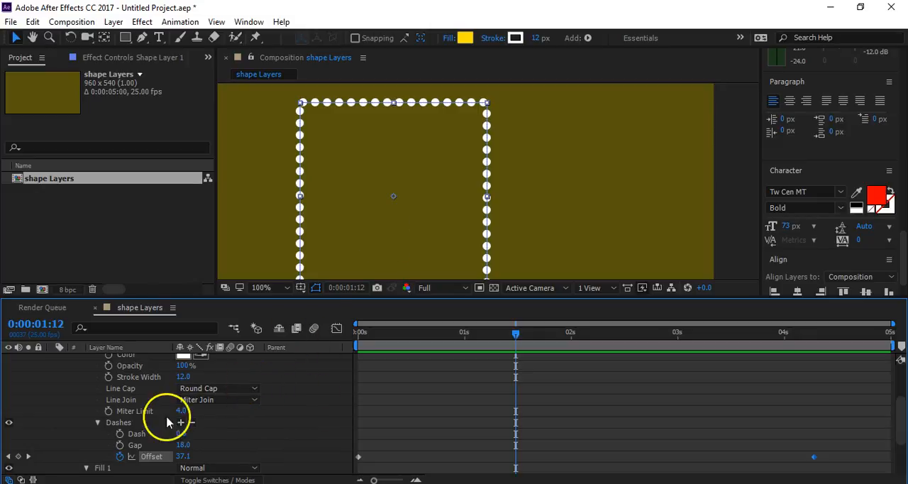
- Delete the square's shape layer from the composition
scroll(184, 419, down, 1)
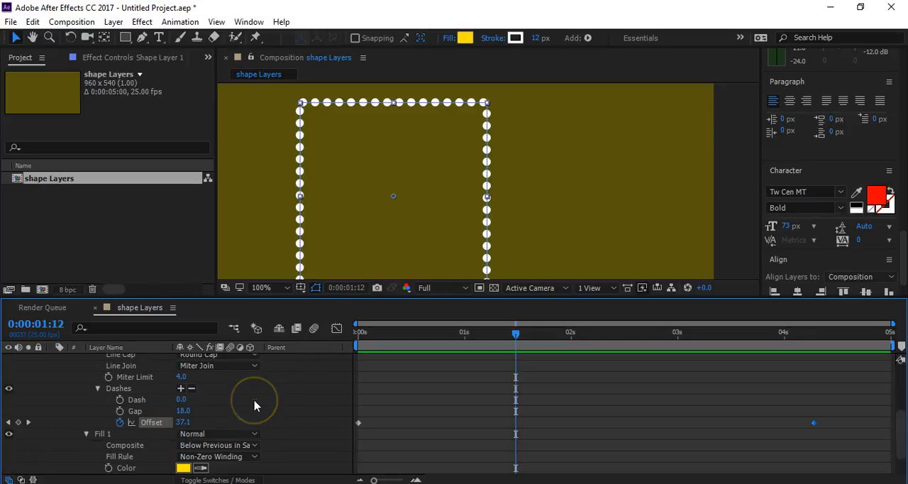
scroll(255, 406, up, 1)
scroll(255, 406, up, 2)
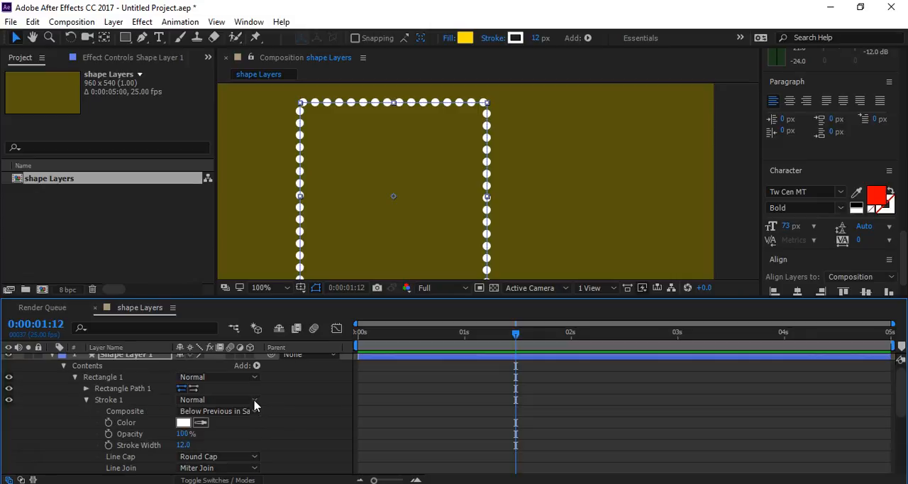
scroll(255, 406, up, 1)
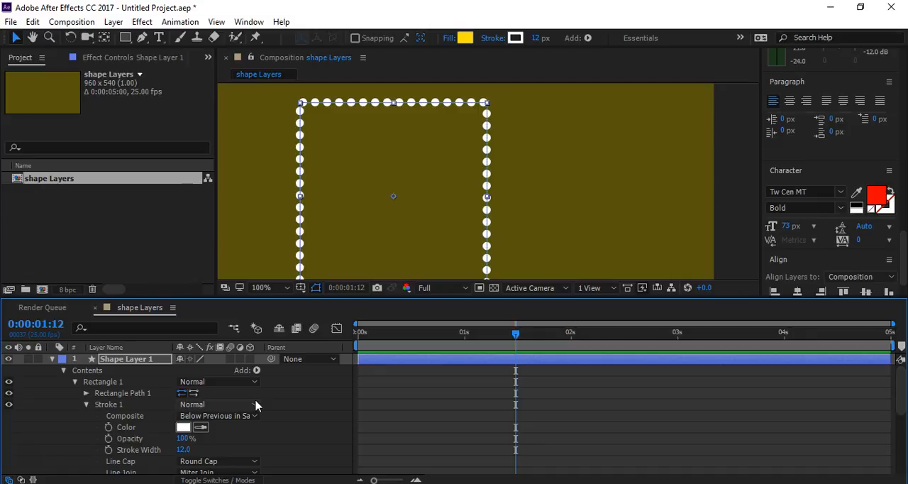
click(122, 360)
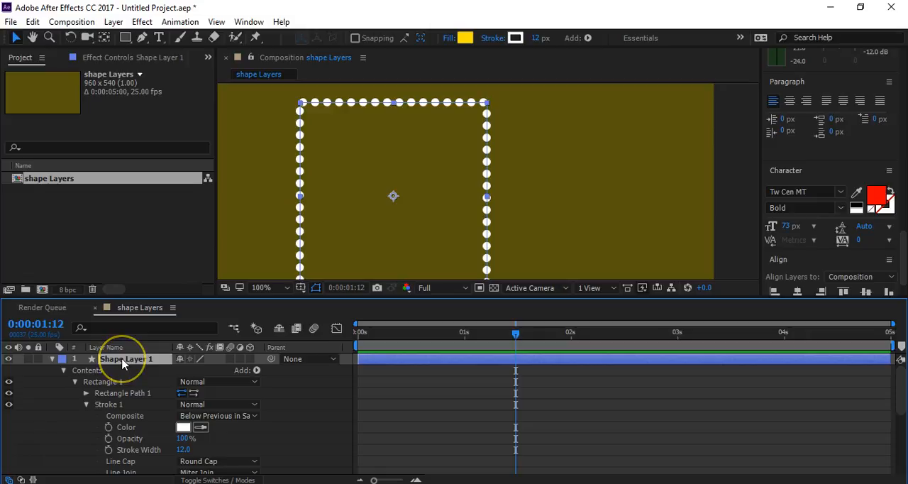
key(Delete)
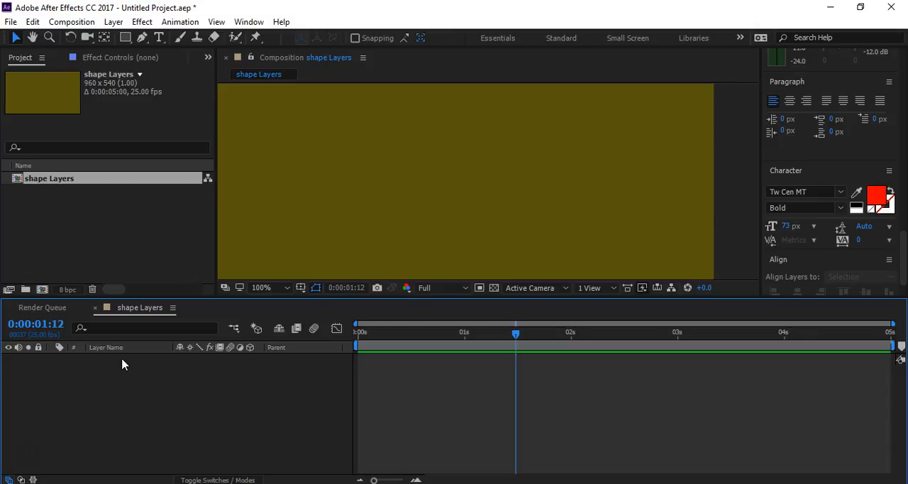
- Draw a large yellow circle without a stroke near the middle of the composition with the Ellipse Tool
click(122, 347)
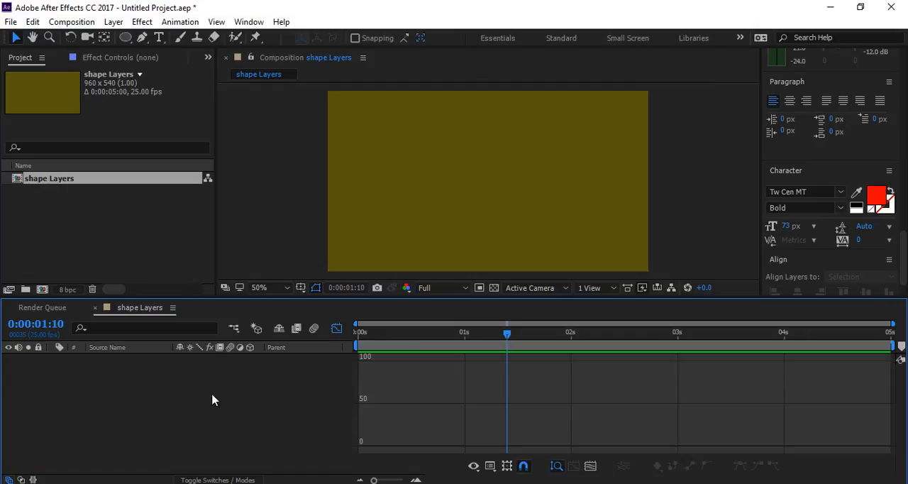
click(125, 38)
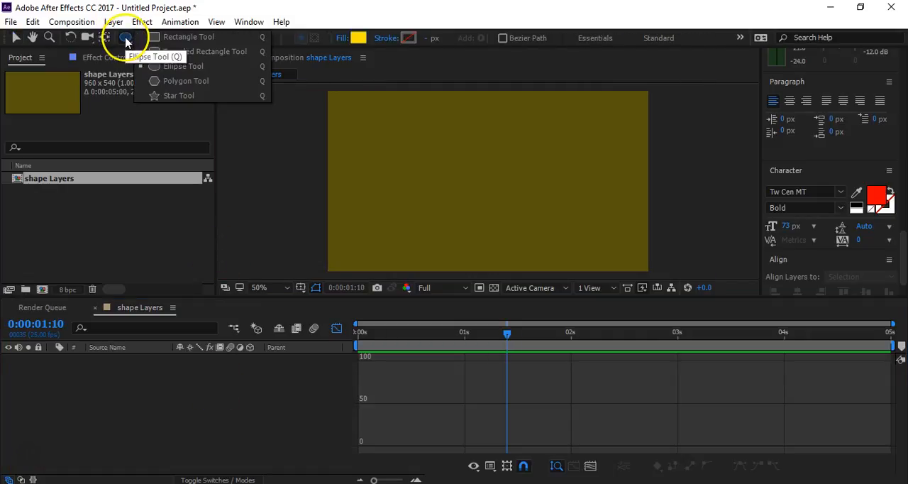
click(162, 66)
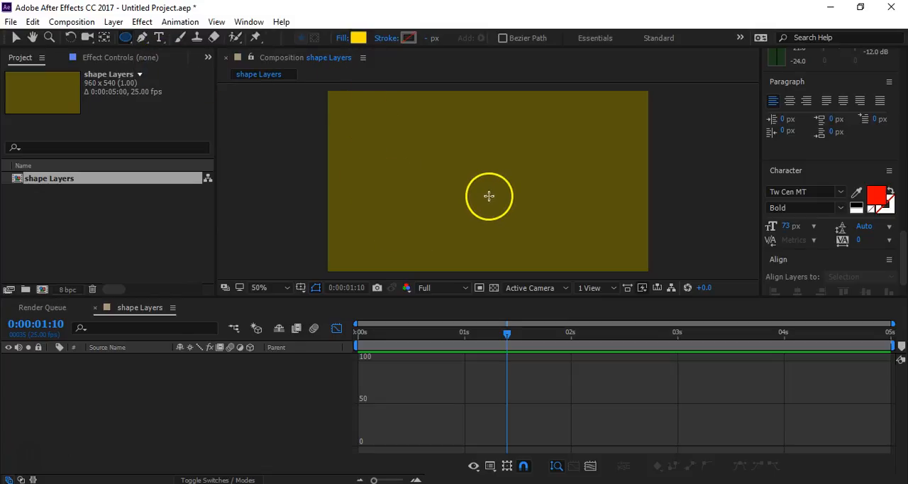
drag(473, 190, 501, 216)
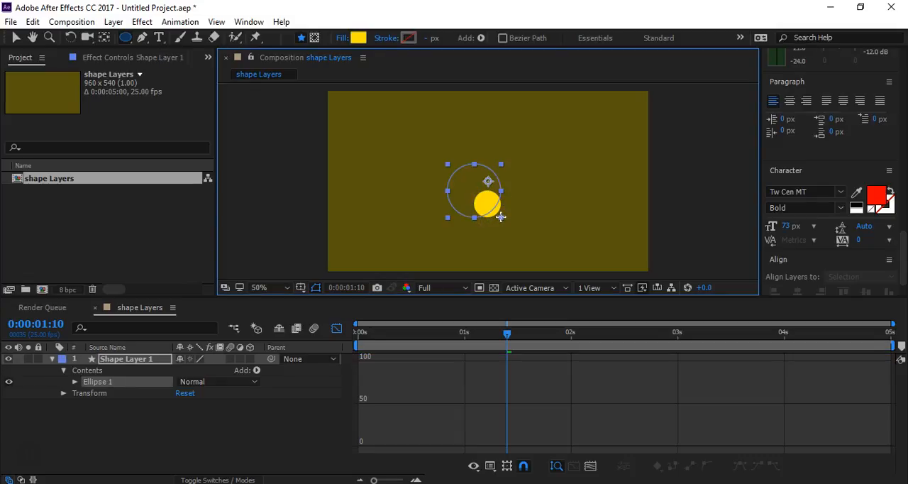
drag(505, 224, 546, 260)
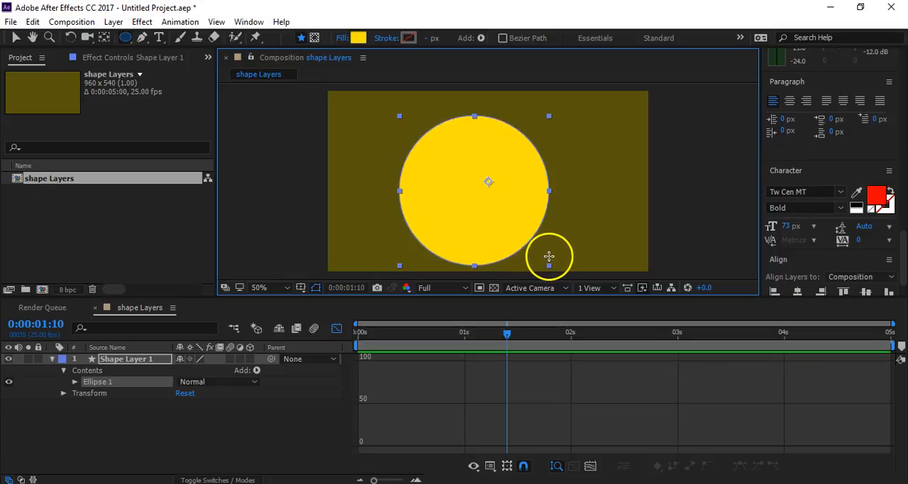
- Move the shape layer's anchor point to the centre of the circle with the Pan Behind tool
click(16, 37)
click(105, 37)
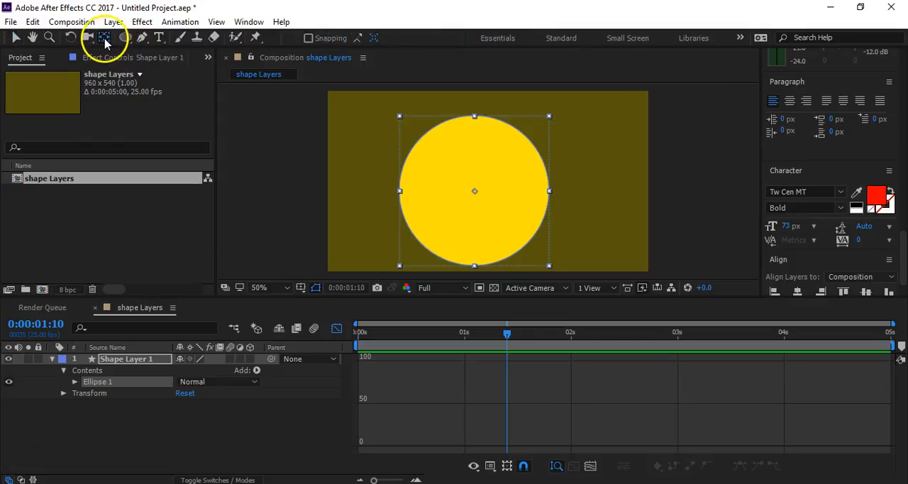
click(389, 248)
click(106, 430)
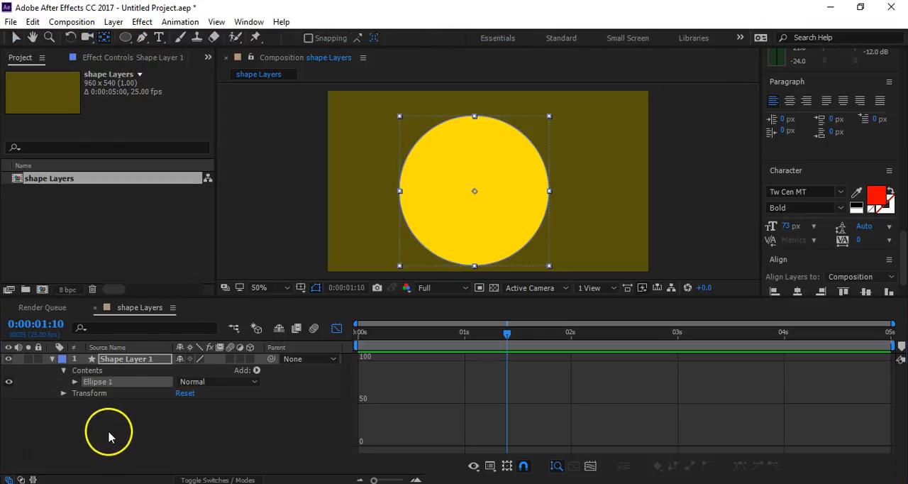
click(126, 359)
click(387, 251)
drag(489, 183, 472, 192)
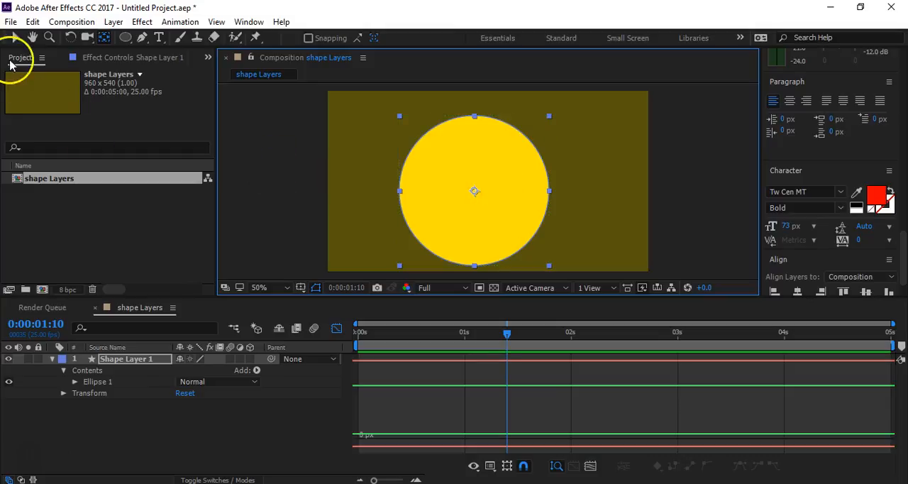
- Centre the circle horizontally and vertically in the composition
click(16, 37)
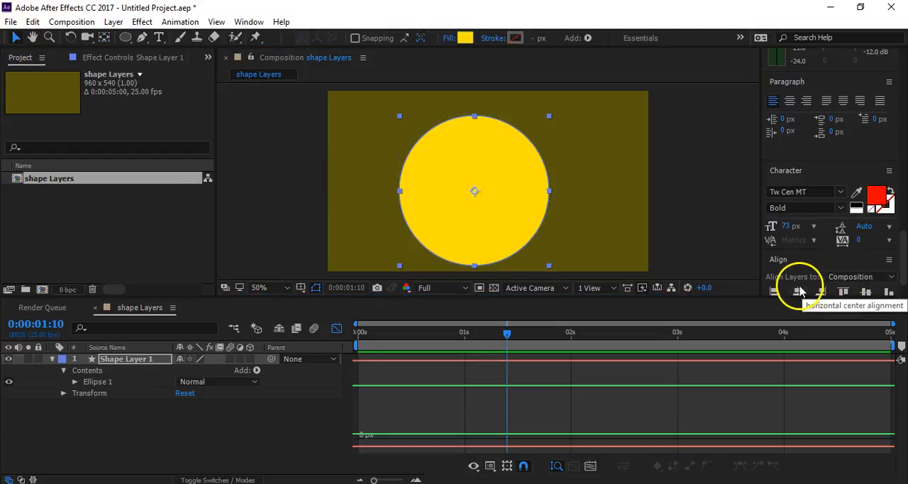
click(797, 292)
click(865, 291)
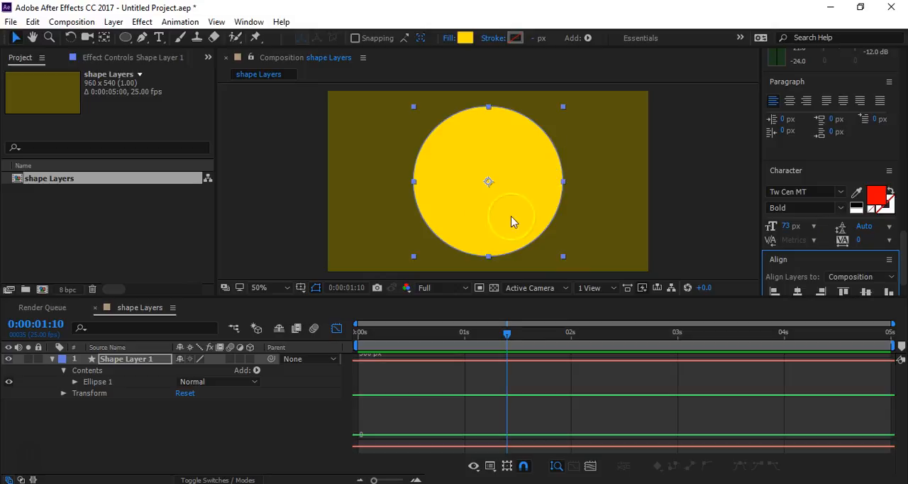
- Expand the shape layer's contents down to the transform properties of Ellipse 1
click(142, 408)
click(135, 361)
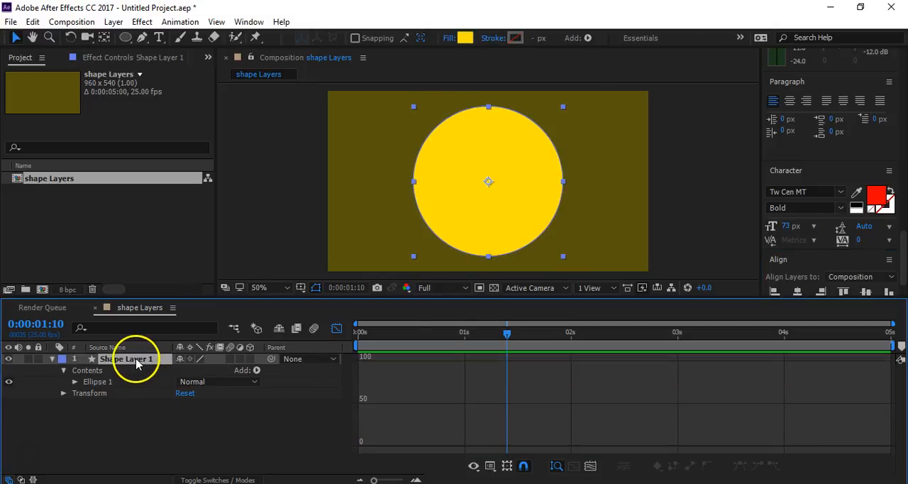
click(64, 371)
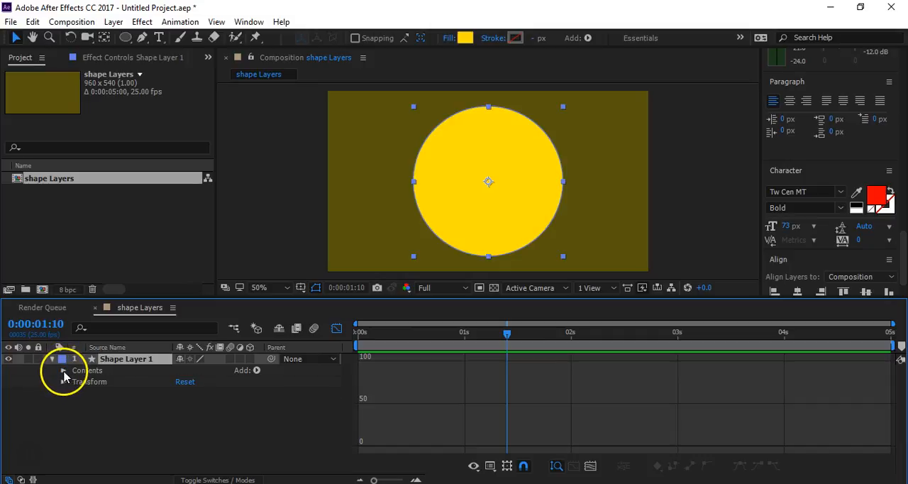
click(64, 371)
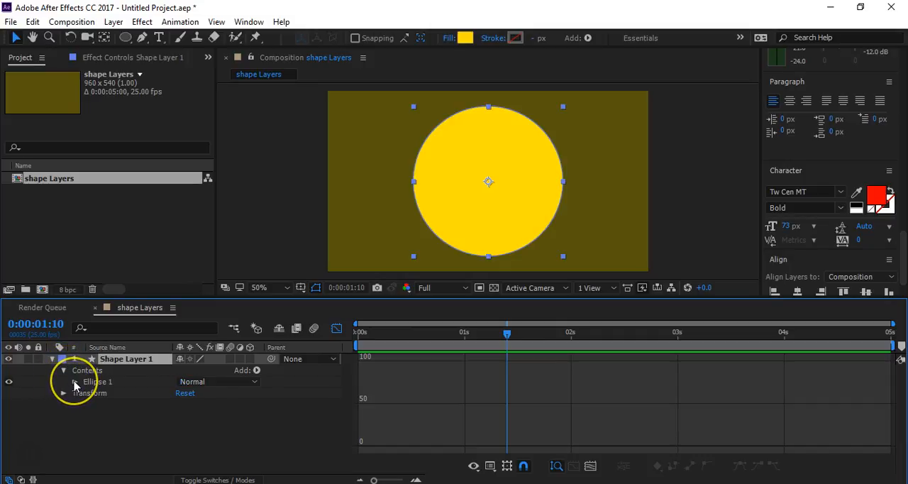
click(75, 383)
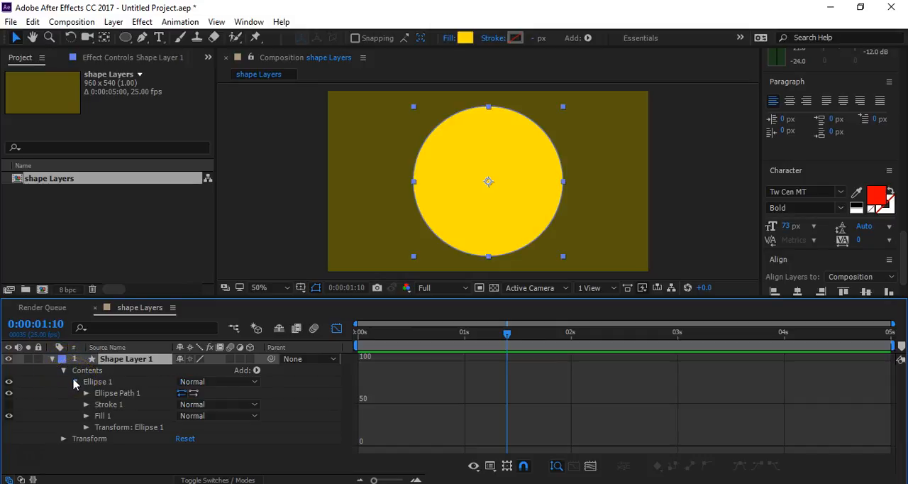
click(80, 429)
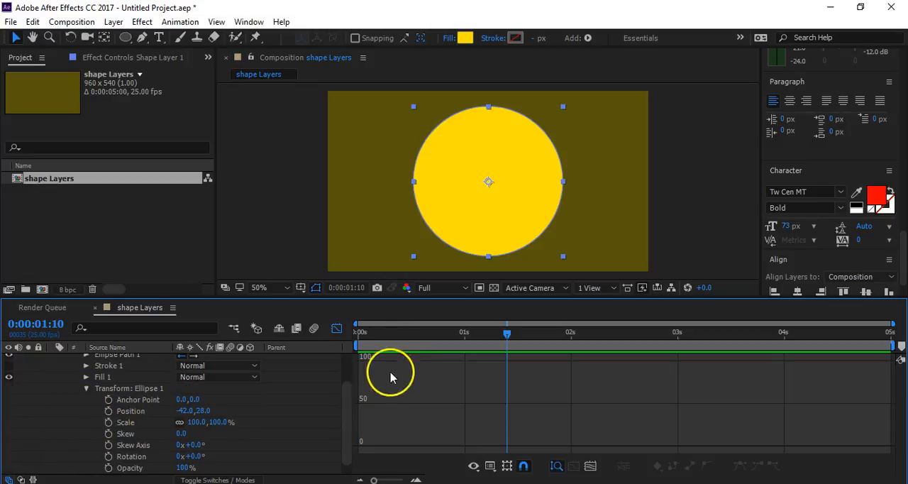
- Start animating the ellipse's Scale at the beginning of the composition with a keyframe of 0%
key(Home)
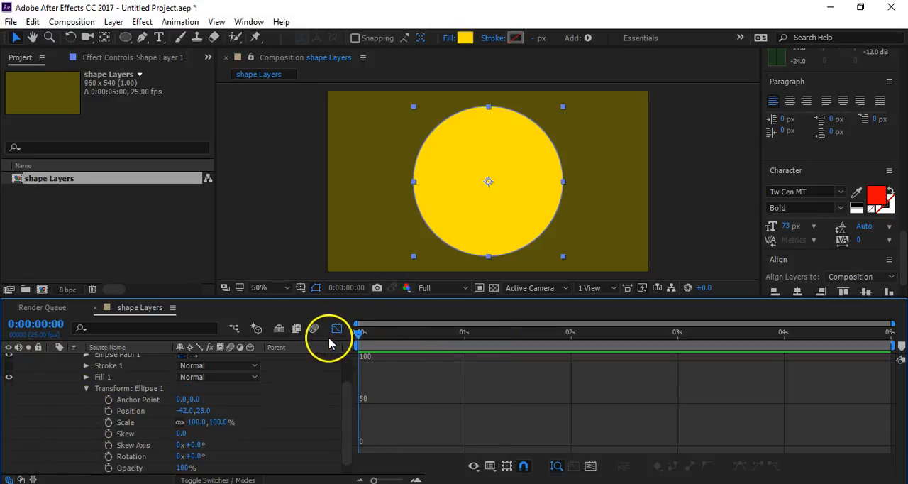
click(108, 423)
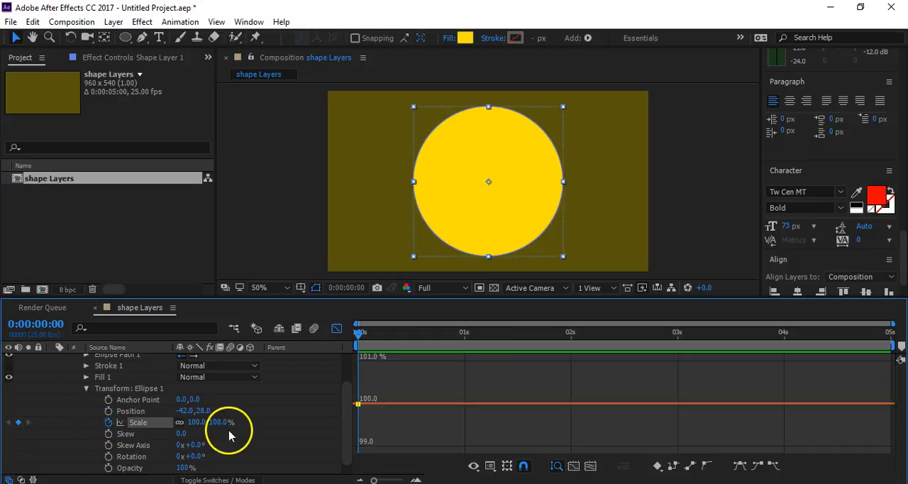
drag(222, 423, 121, 415)
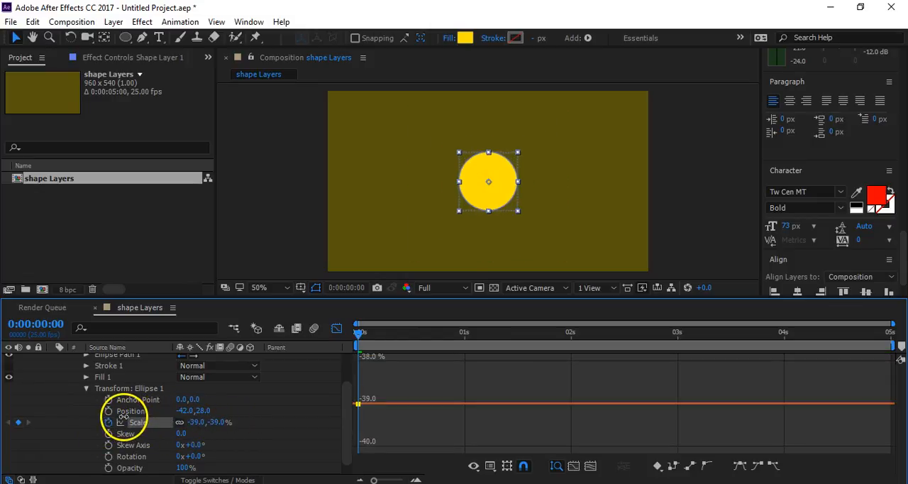
click(217, 421)
text(0)
key(Return)
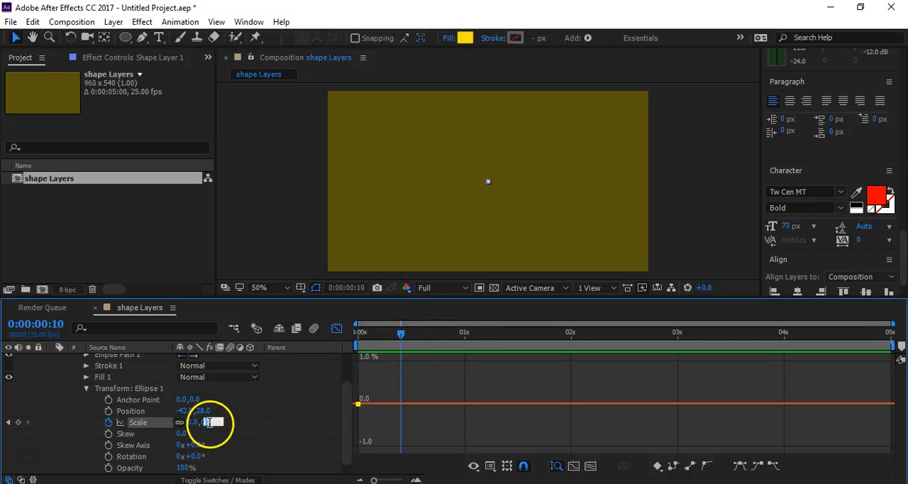
- Add a second Scale keyframe of 100% for the ellipse at 0:00:00:10
key(Return)
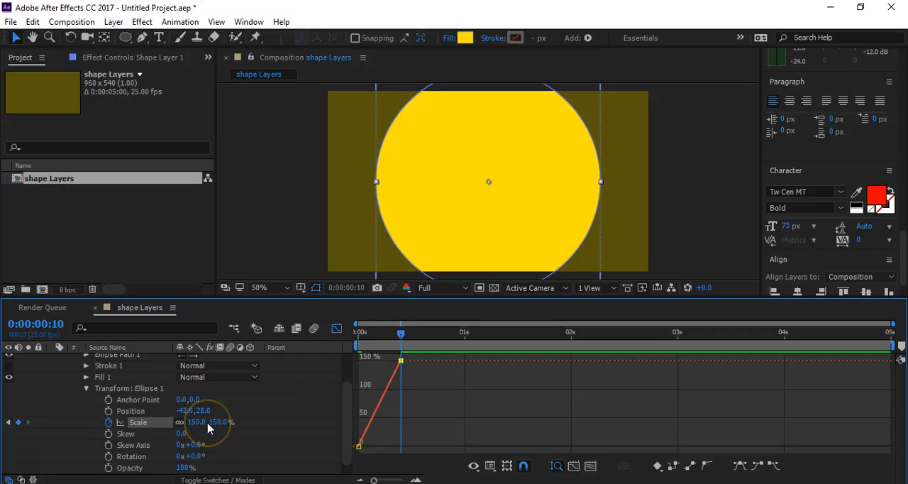
drag(226, 422, 197, 432)
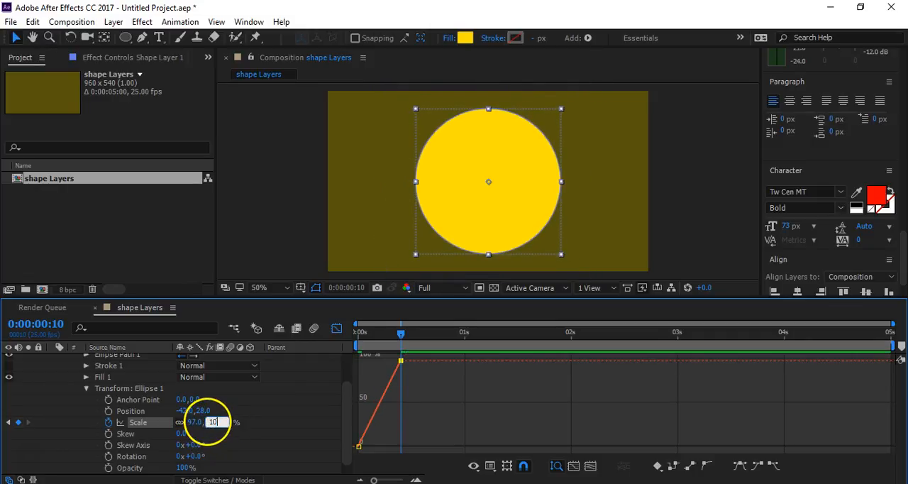
text(0)
key(Return)
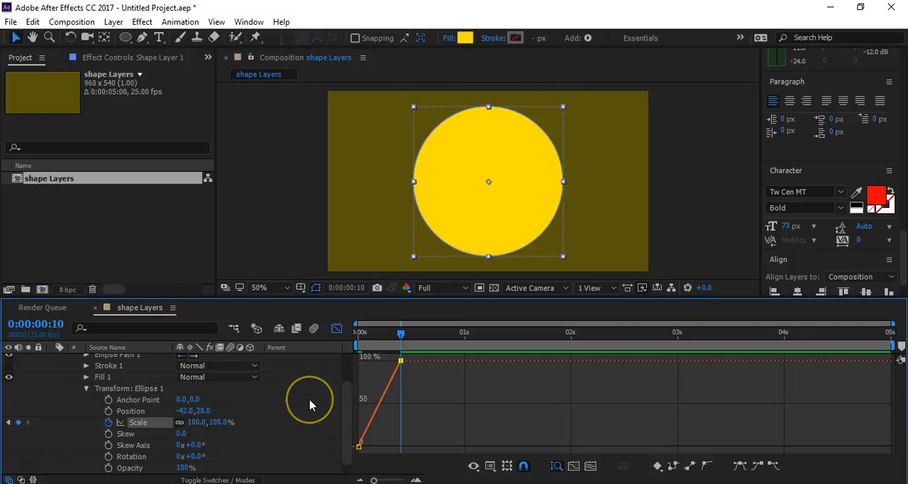
click(291, 402)
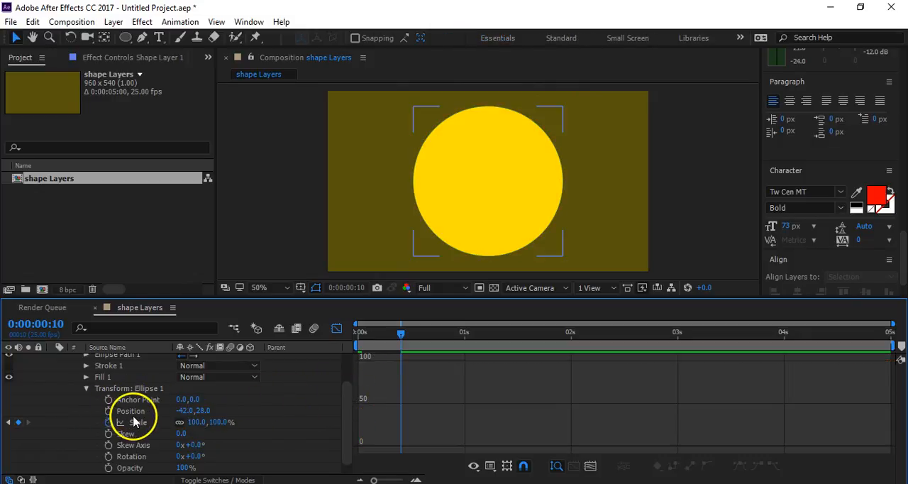
- Play back the ellipse's scale-up animation several times from the start of the composition
drag(399, 334, 303, 344)
key(space)
key(space)
key(Home)
key(space)
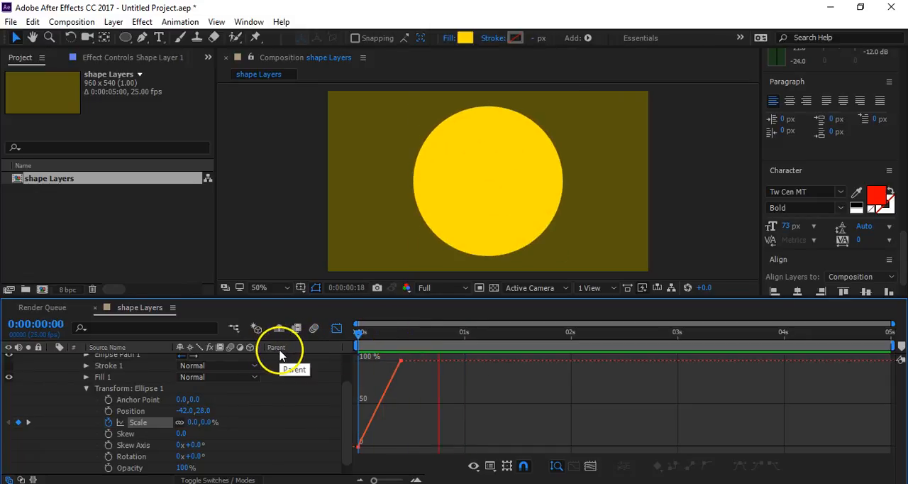
drag(457, 341, 279, 347)
key(space)
drag(410, 347, 347, 344)
key(space)
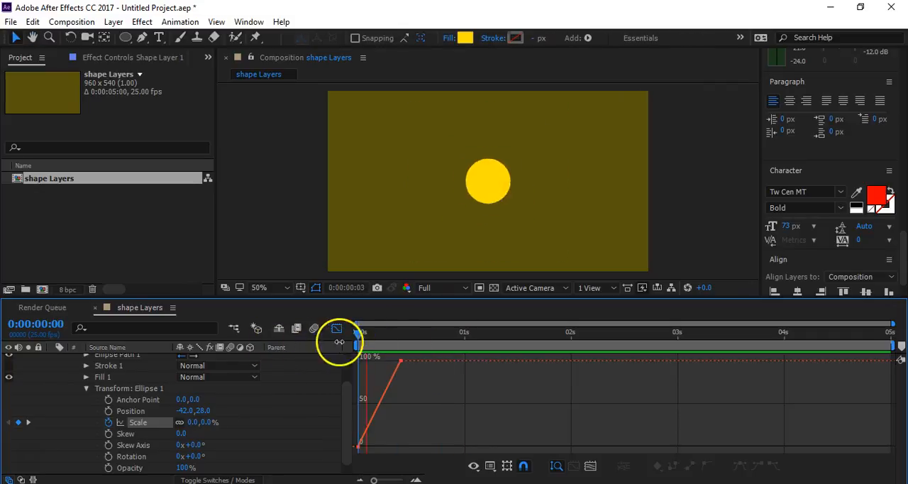
drag(409, 340, 296, 345)
- Ease both Scale keyframes, bend the graph curve to rise steeply and overshoot 100%, and preview the motion
drag(408, 356, 339, 458)
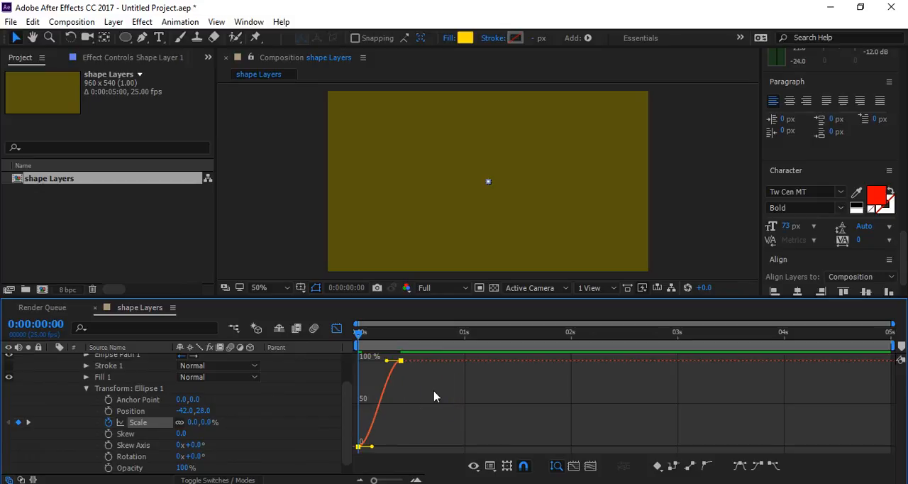
click(376, 444)
drag(372, 449, 363, 391)
drag(389, 363, 379, 352)
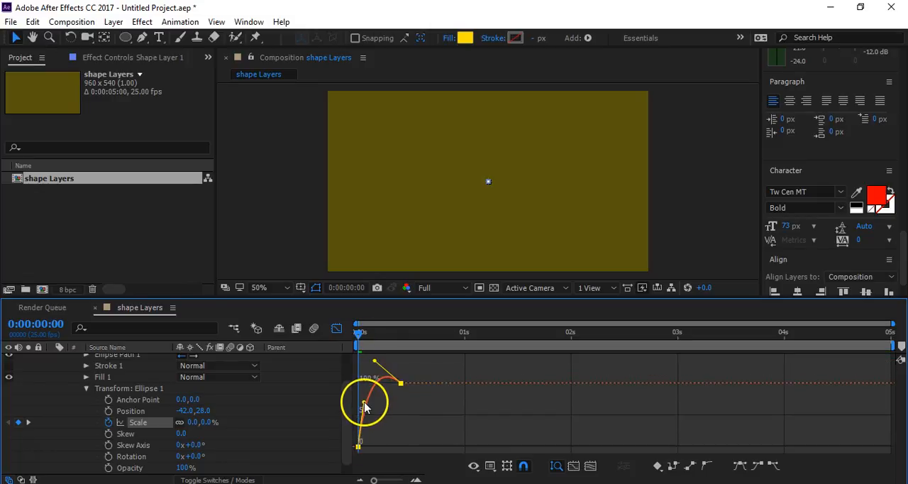
click(309, 409)
key(space)
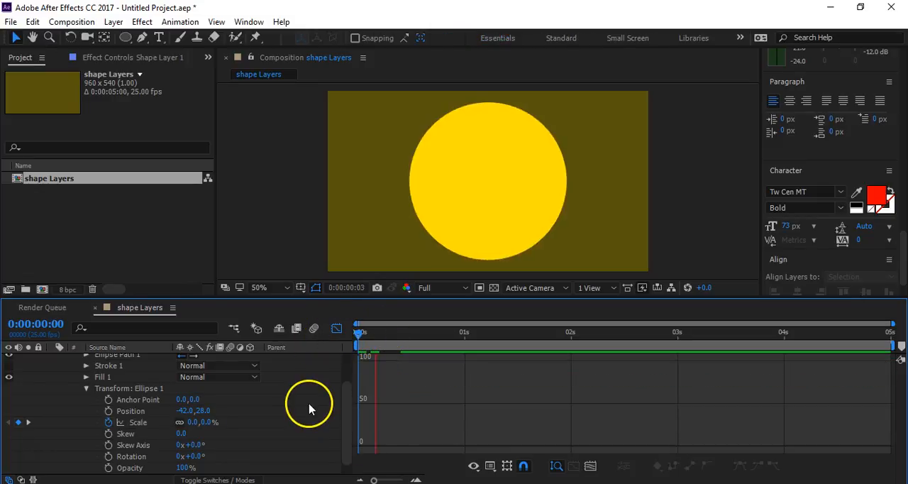
key(space)
- Pull the handles of the ellipse's Scale curve further out to strengthen the overshoot above 100%
click(134, 422)
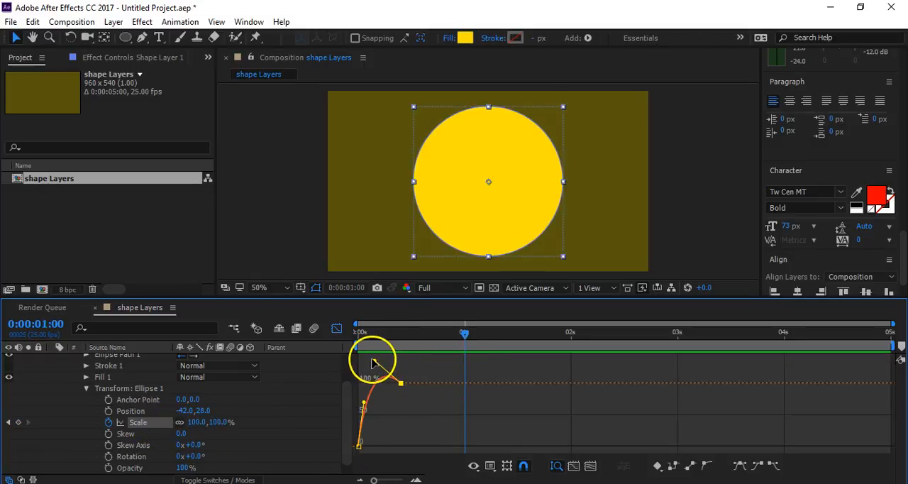
drag(373, 358, 369, 353)
drag(361, 406, 360, 405)
click(317, 411)
- Preview the circle's adjusted overshooting scale animation from the start of the composition
drag(370, 334, 319, 342)
key(space)
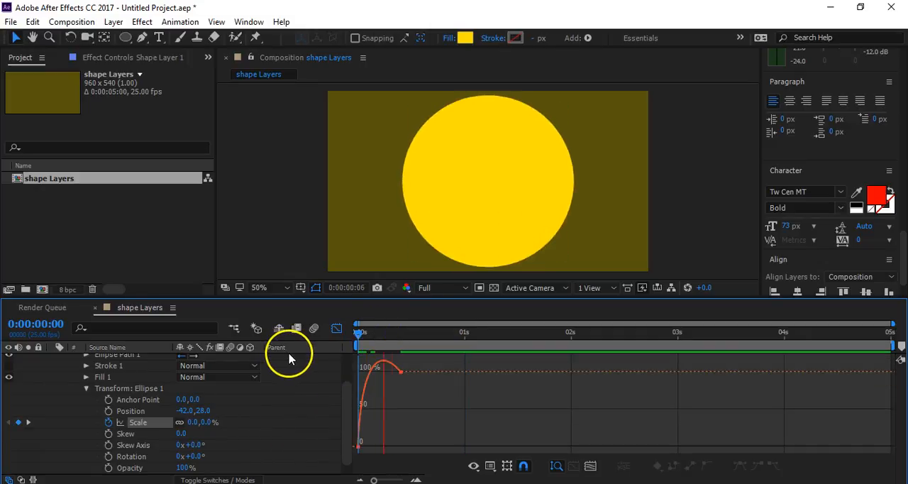
key(space)
drag(380, 333, 312, 347)
key(space)
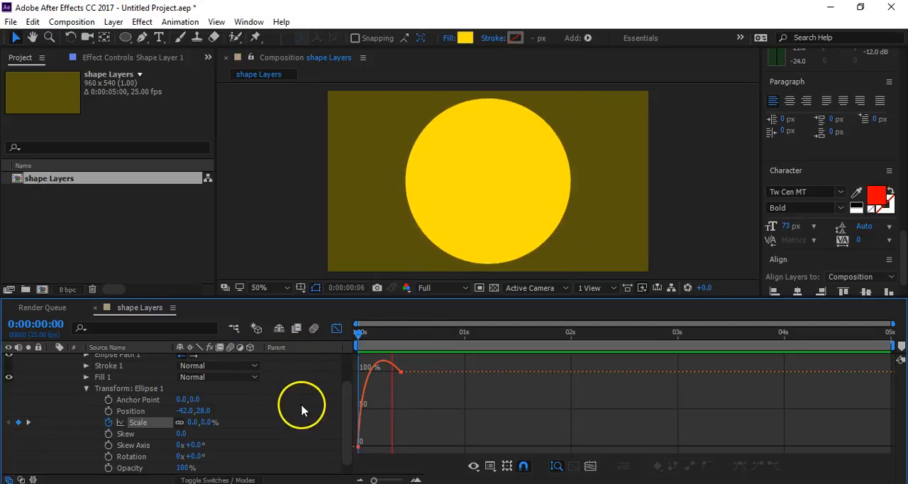
click(292, 430)
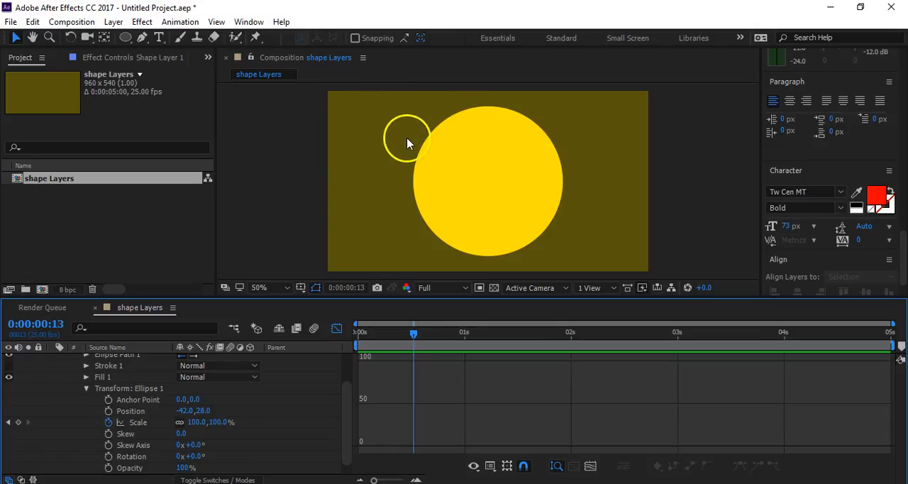
- Return to the start of the composition and collapse all properties of the shape layer
drag(412, 332, 339, 334)
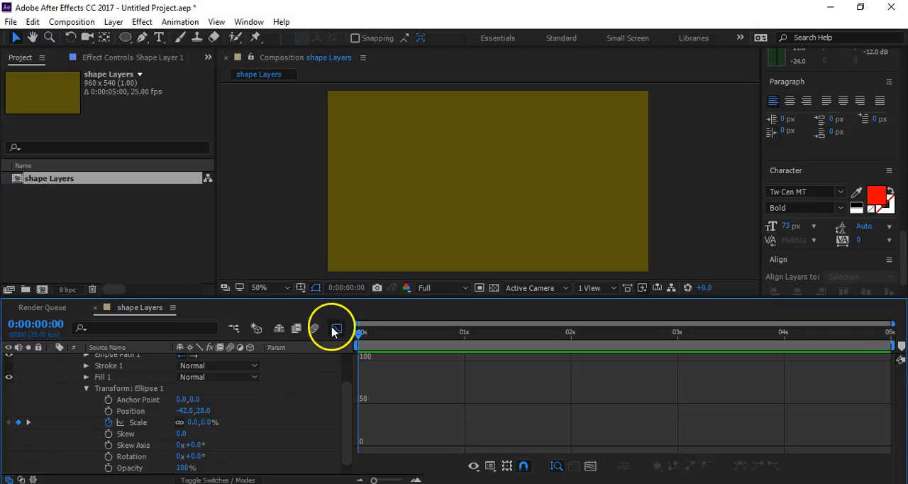
scroll(87, 396, up, 3)
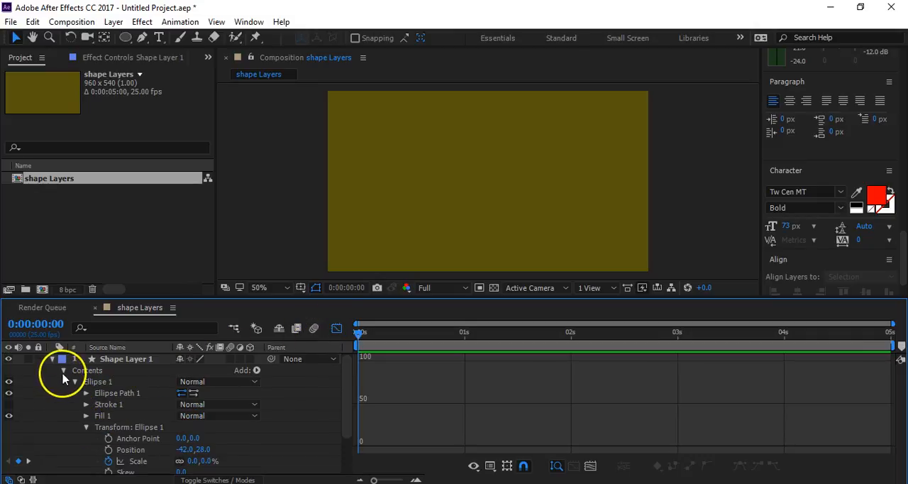
click(63, 371)
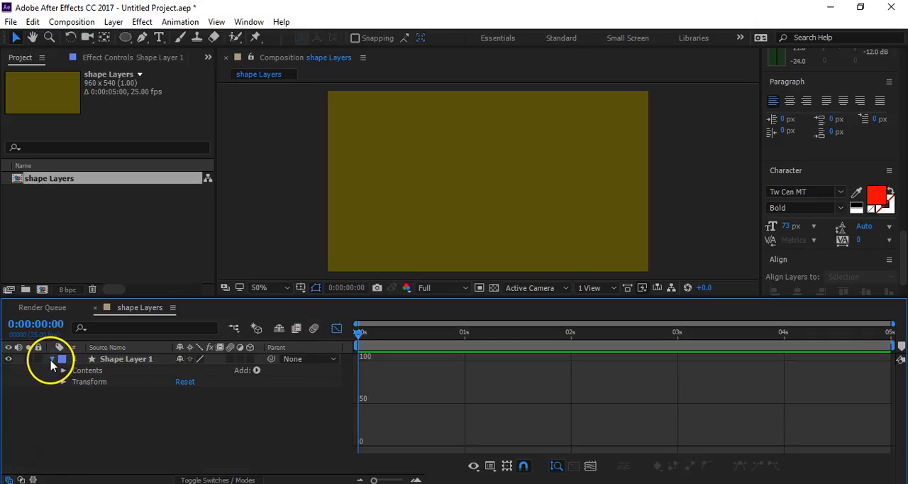
click(51, 360)
right_click(108, 387)
click(92, 387)
click(122, 366)
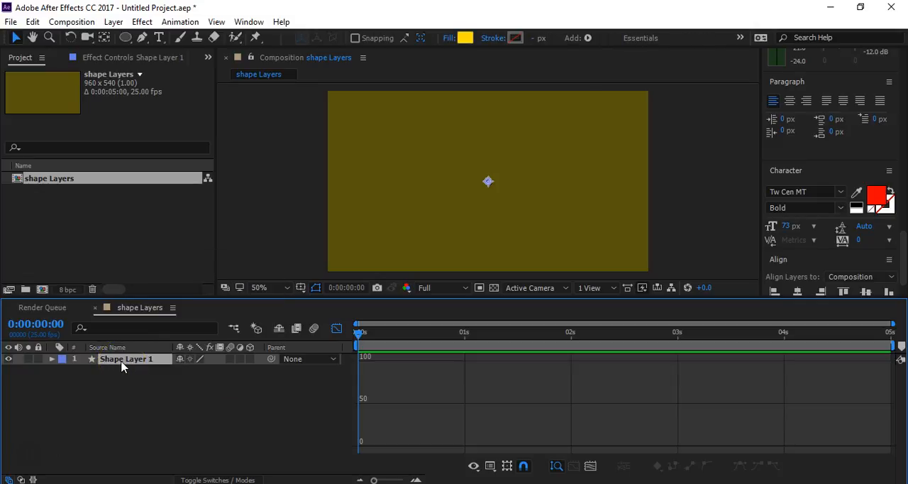
key(Return)
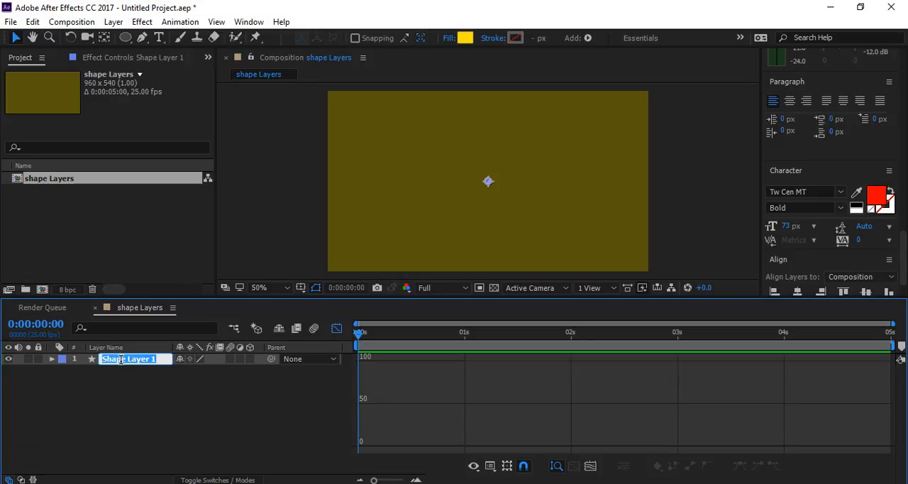
text(}هقؤم)
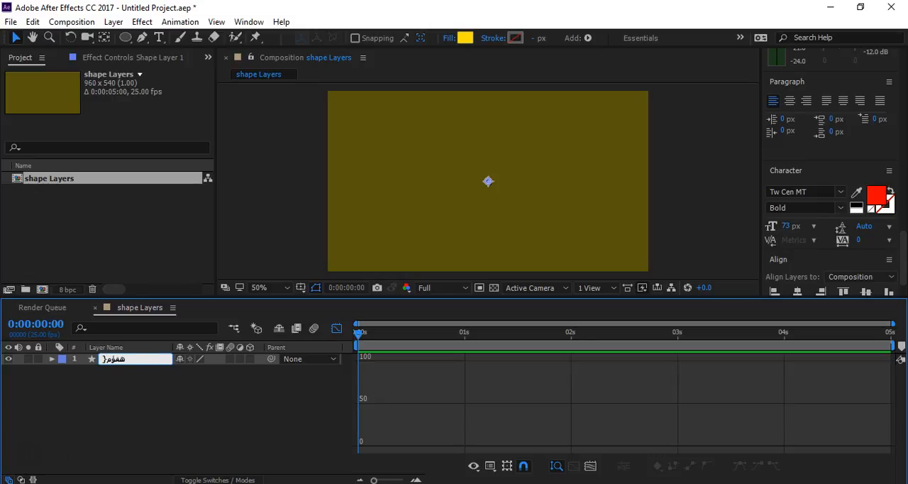
text(ث)
key(Return)
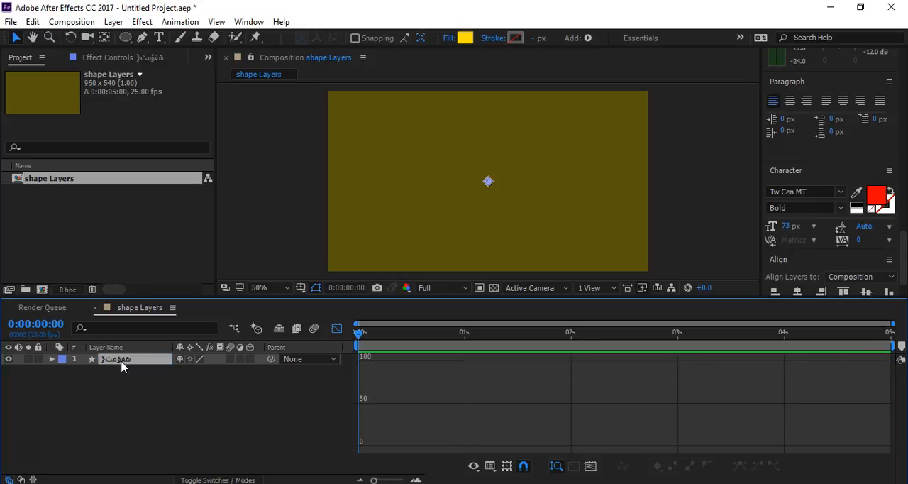
click(133, 374)
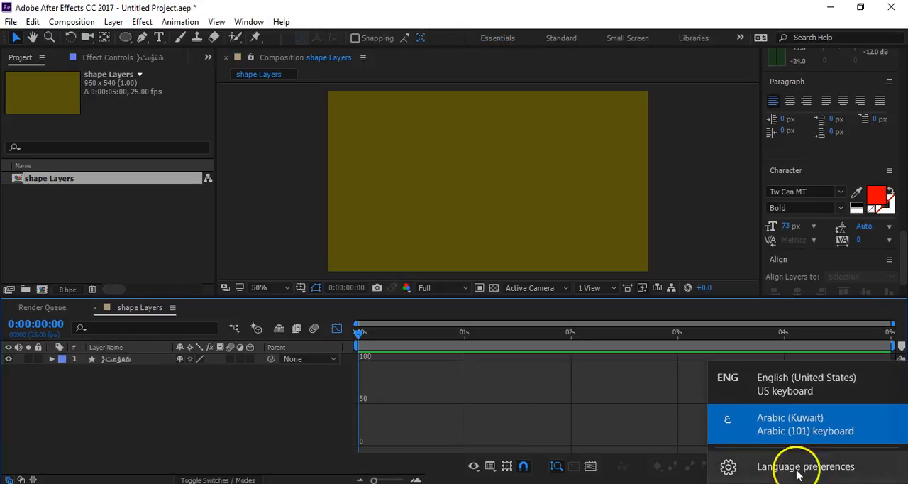
- Switch the keyboard language to English (United States) and rename the shape layer as Circle
click(784, 383)
click(127, 359)
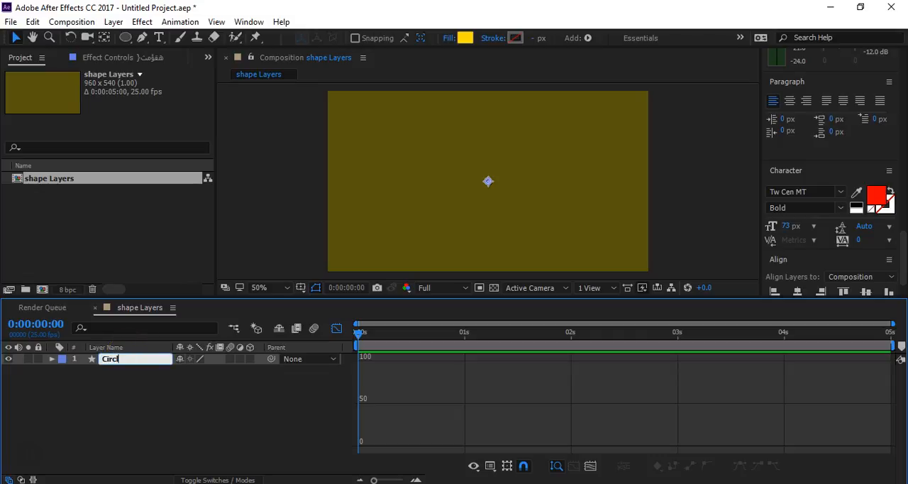
click(125, 387)
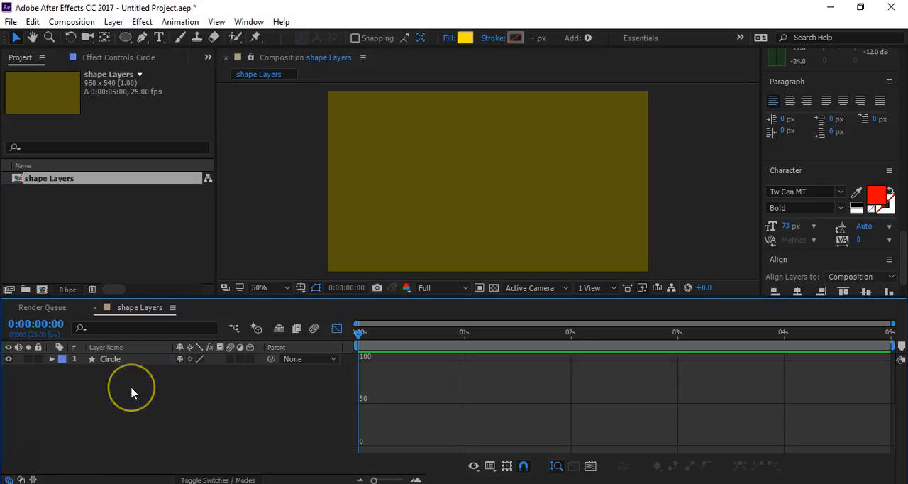
- Duplicate the Circle layer and rename the copy as Dotted Circle
click(113, 363)
click(148, 380)
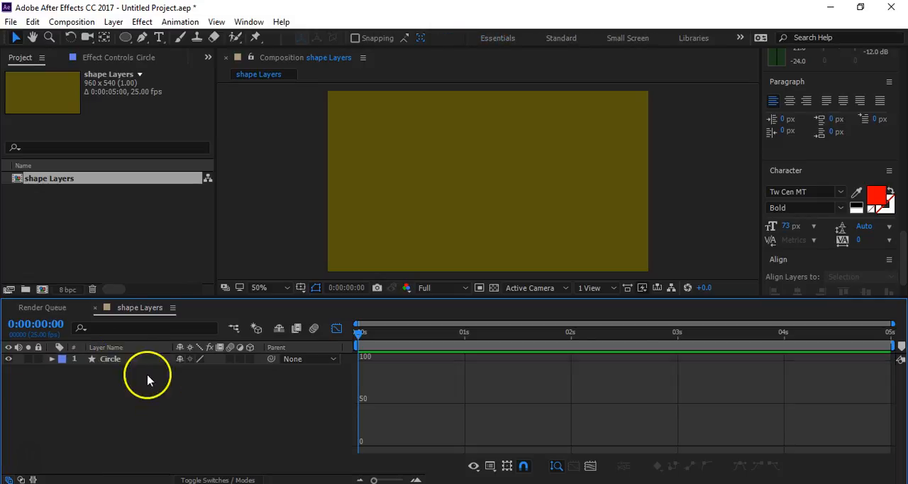
click(106, 359)
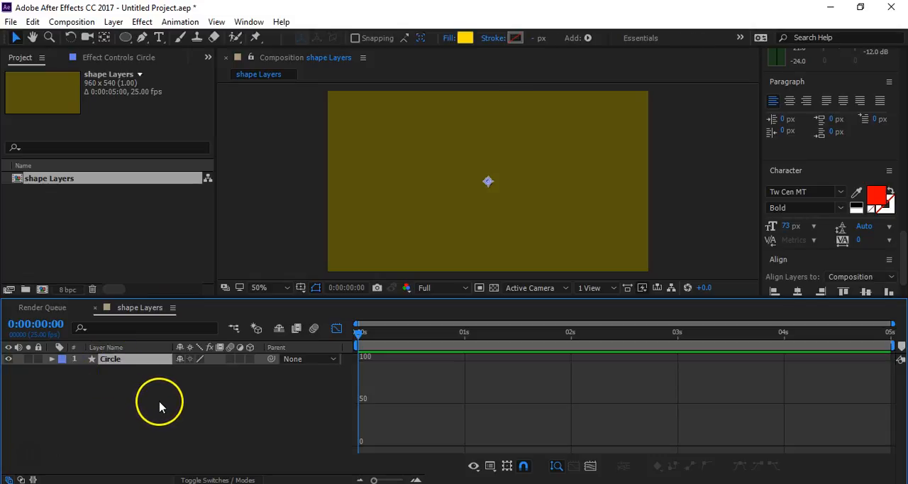
key(ctrl+d)
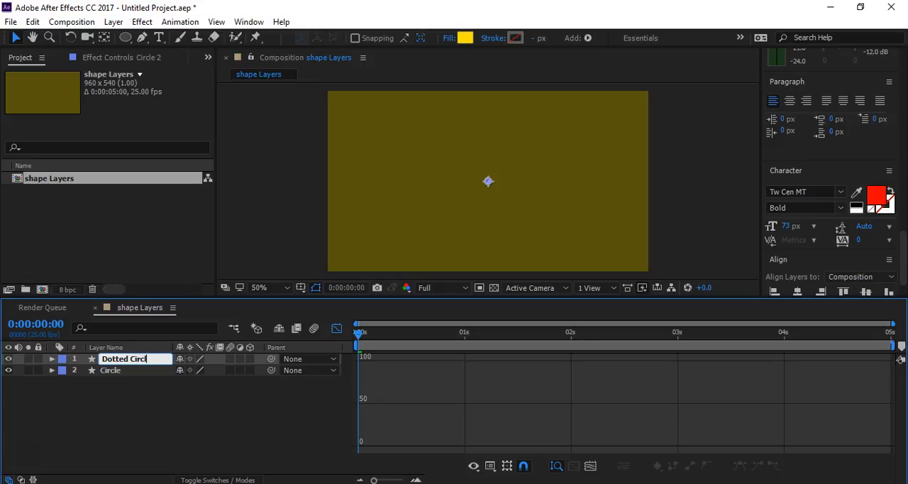
click(118, 426)
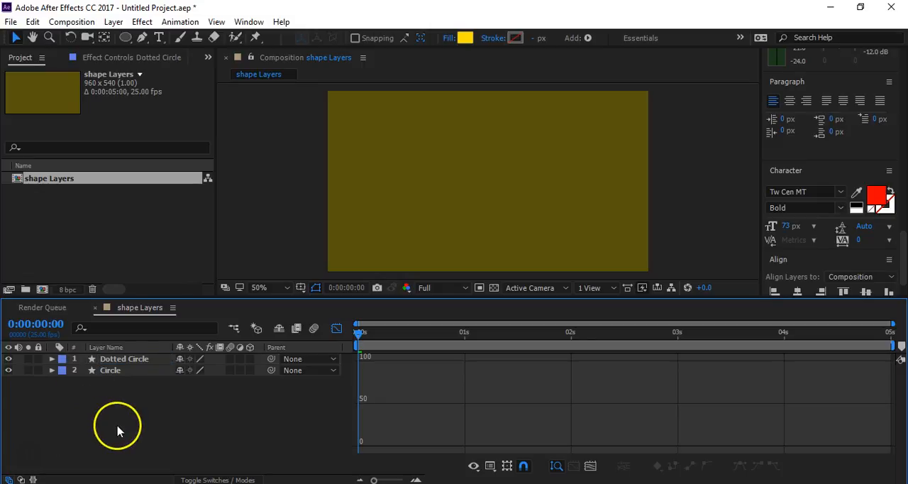
- Remove the Scale keyframes from Dotted Circle, set its Scale to 100%, and hide the Circle layer
click(128, 360)
key(u)
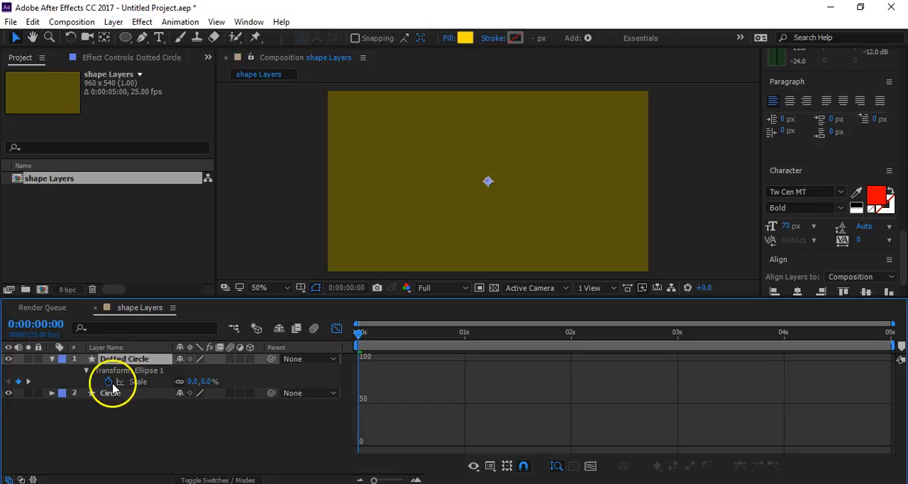
click(108, 381)
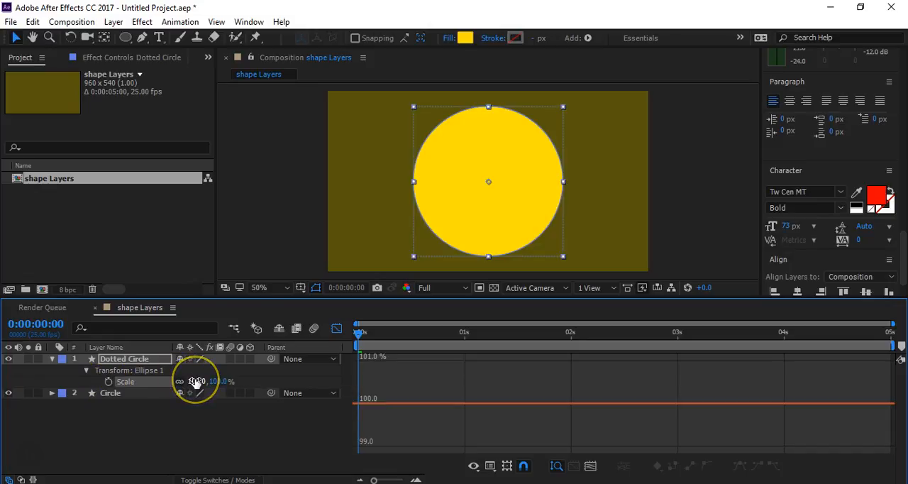
click(8, 393)
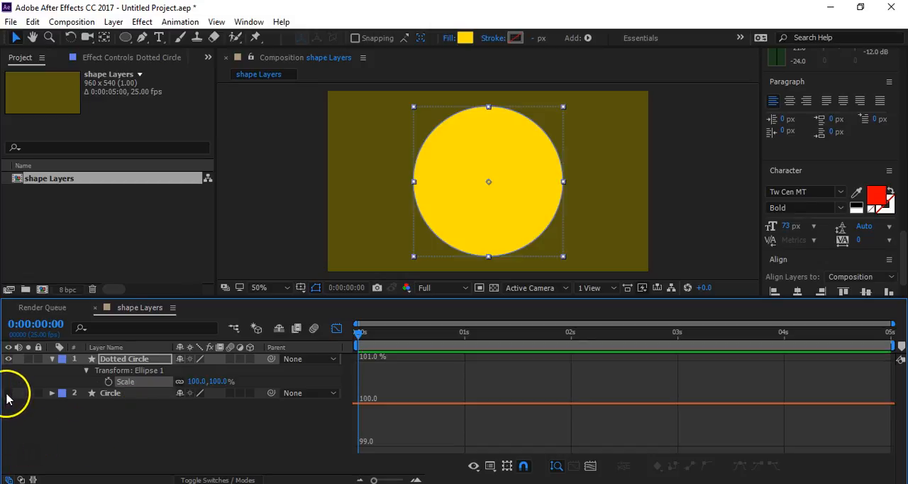
- Set the Dotted Circle's fill to None and give it a solid white stroke
click(141, 361)
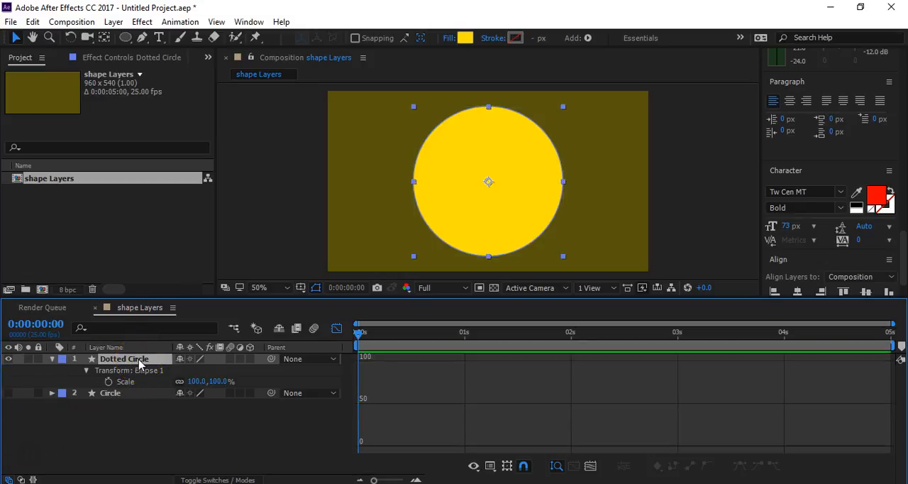
click(449, 39)
click(185, 151)
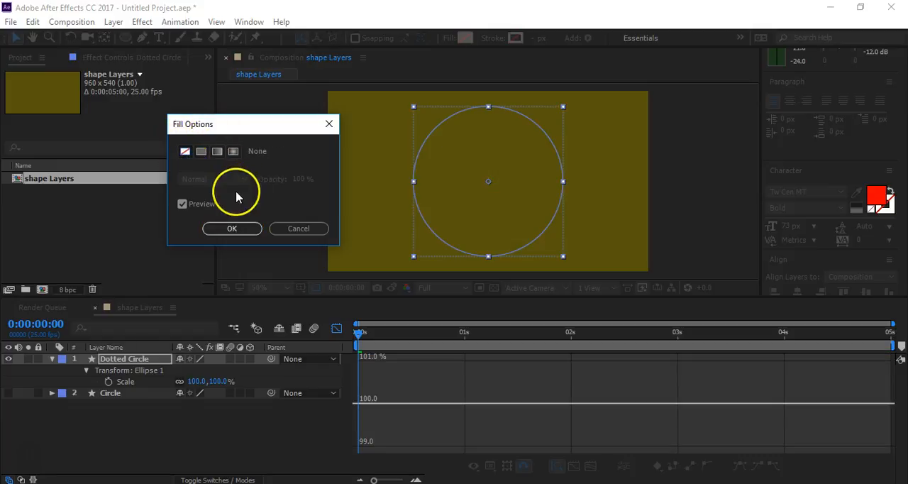
click(230, 228)
click(492, 40)
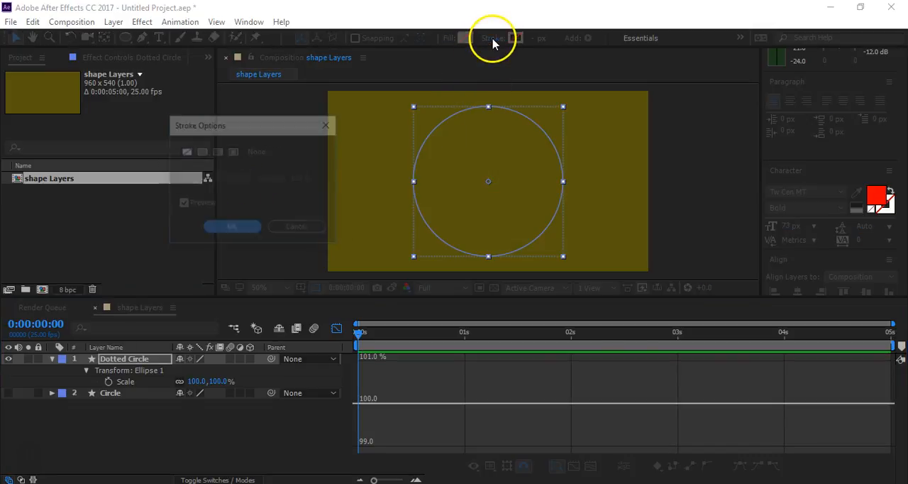
click(202, 152)
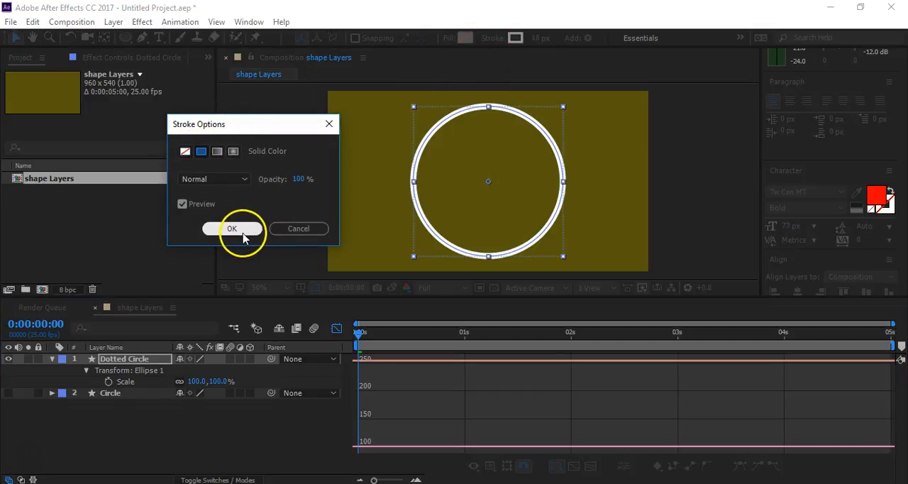
click(241, 232)
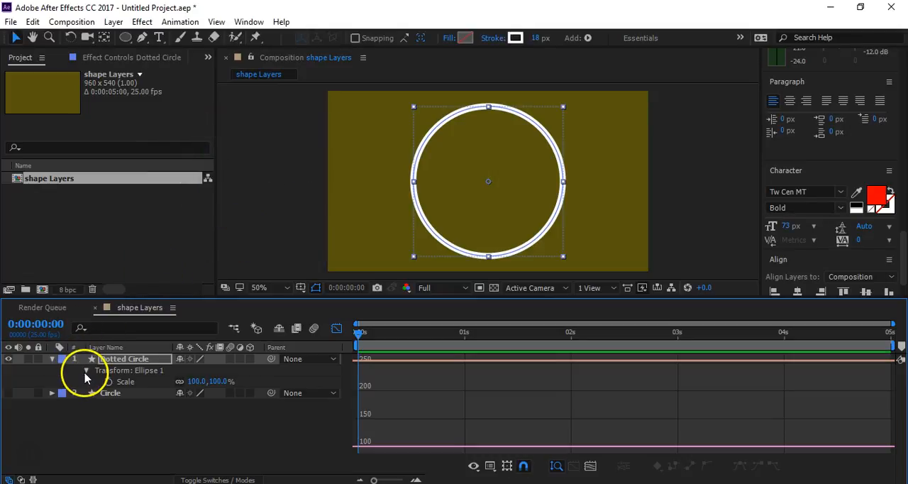
- Expand the Dotted Circle's stroke properties and set its Line Cap to Round Cap
click(52, 360)
click(52, 360)
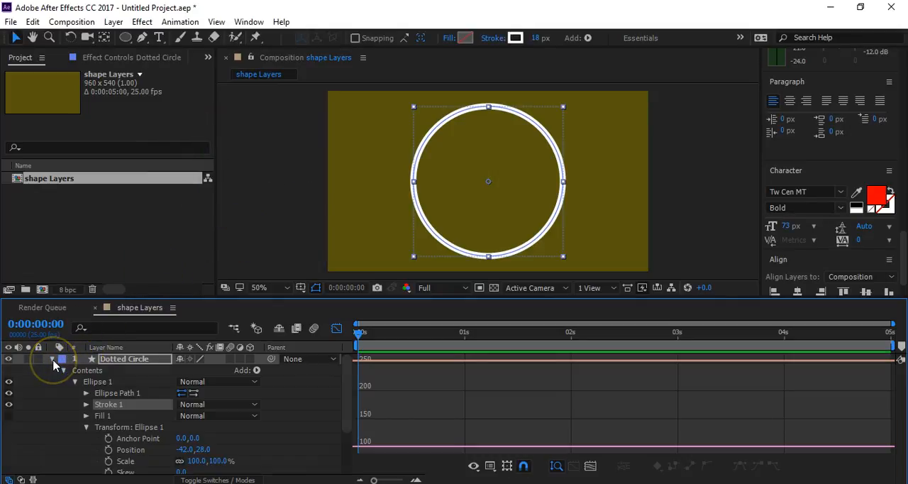
click(85, 403)
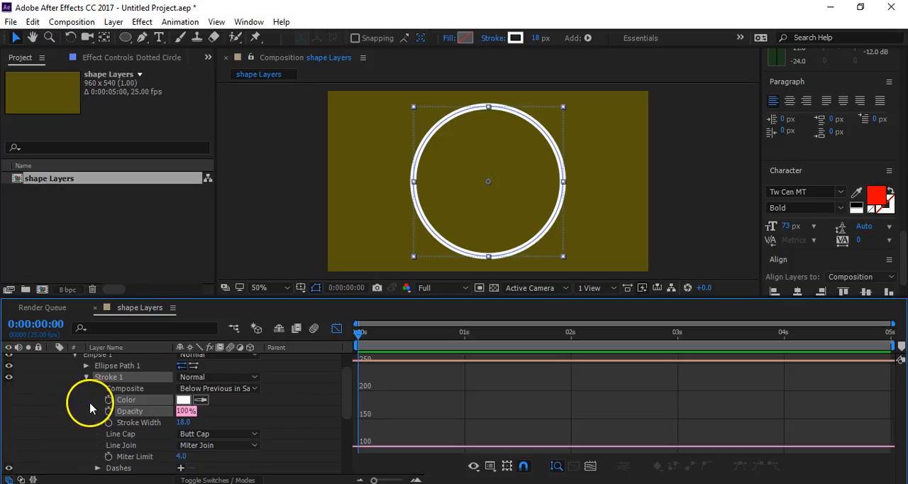
click(221, 434)
click(221, 405)
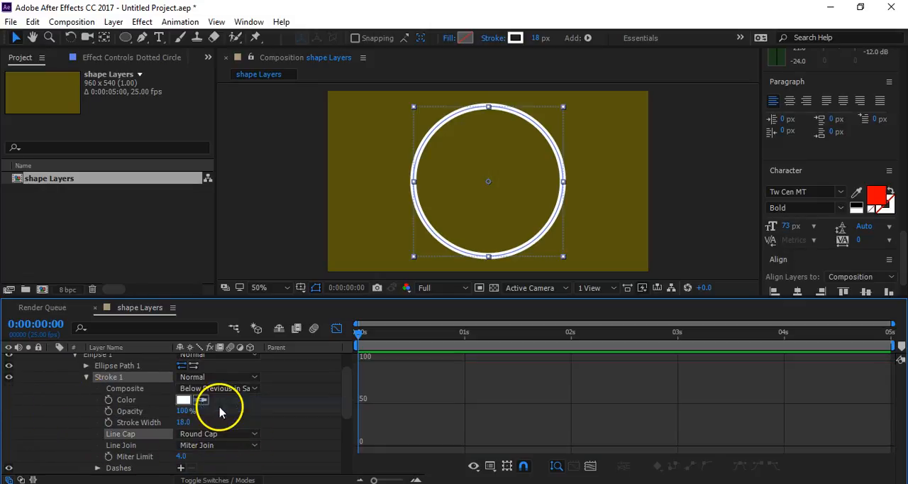
- Add a dash and a gap to the Dotted Circle's stroke, with Dash at 0 and Gap at 22
click(180, 467)
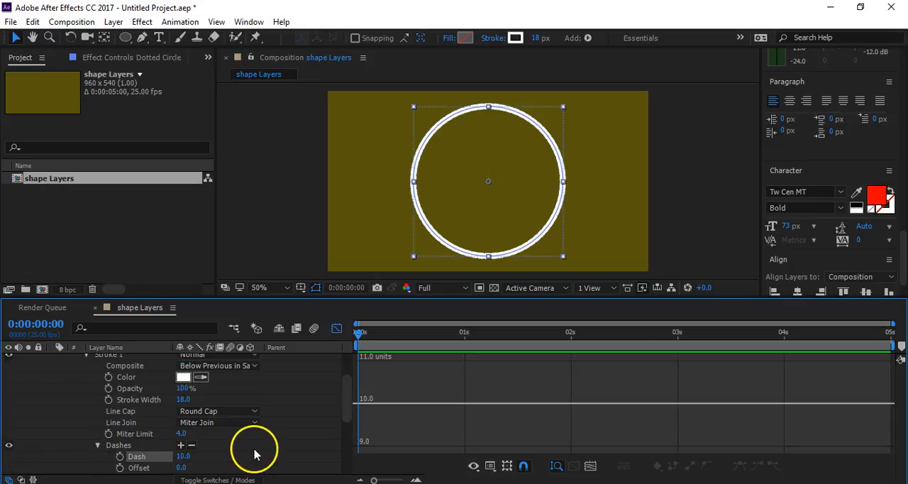
scroll(255, 454, down, 1)
drag(183, 422, 188, 419)
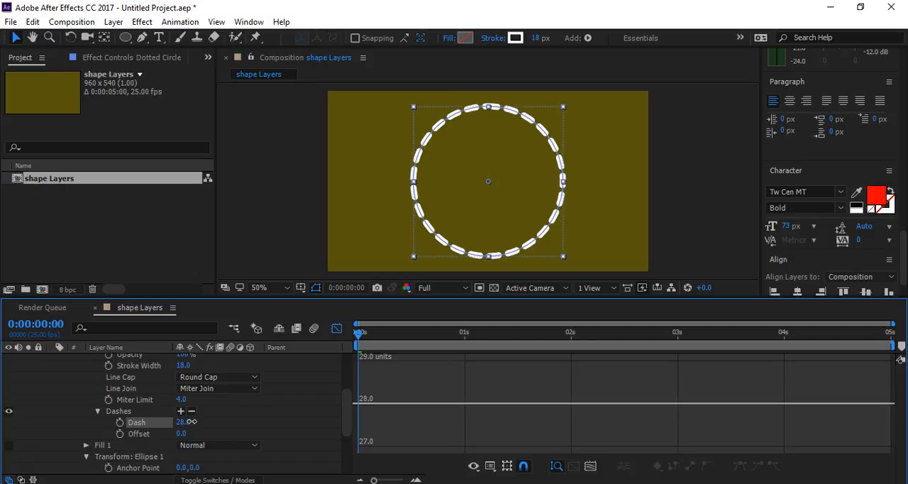
click(181, 411)
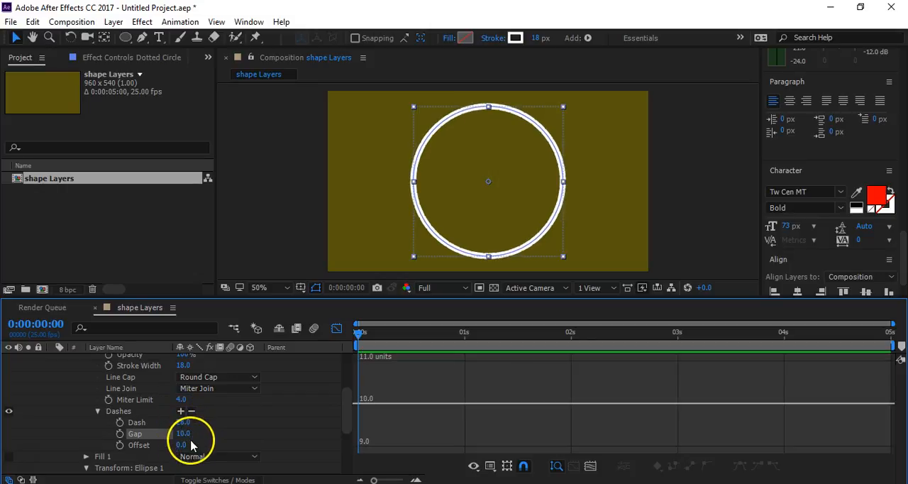
mouse_move(184, 435)
mouse_down()
mouse_move(193, 436)
mouse_move(171, 427)
mouse_up()
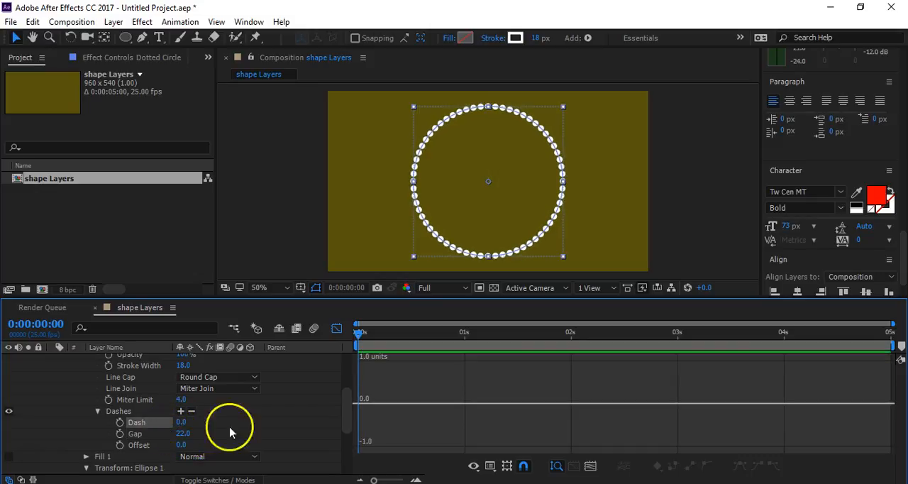
click(250, 431)
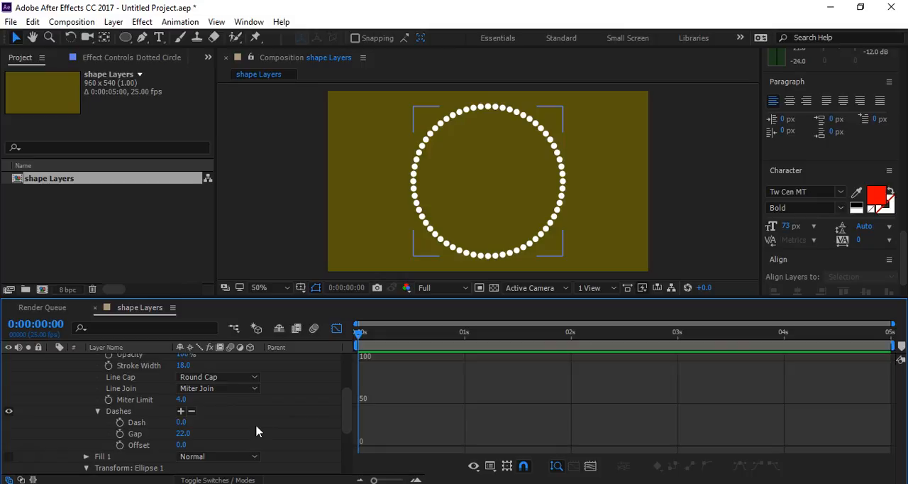
- Collapse the stroke properties and set the dotted ellipse's Scale to 120%
scroll(92, 390, up, 3)
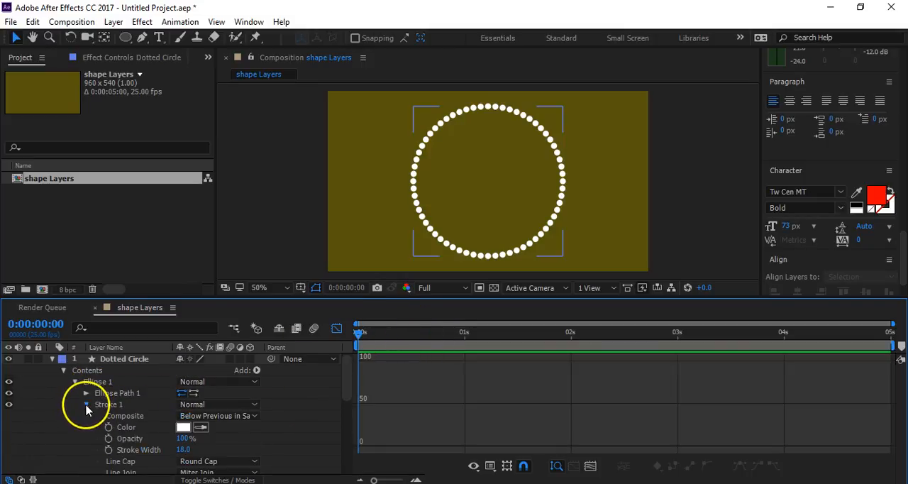
click(85, 405)
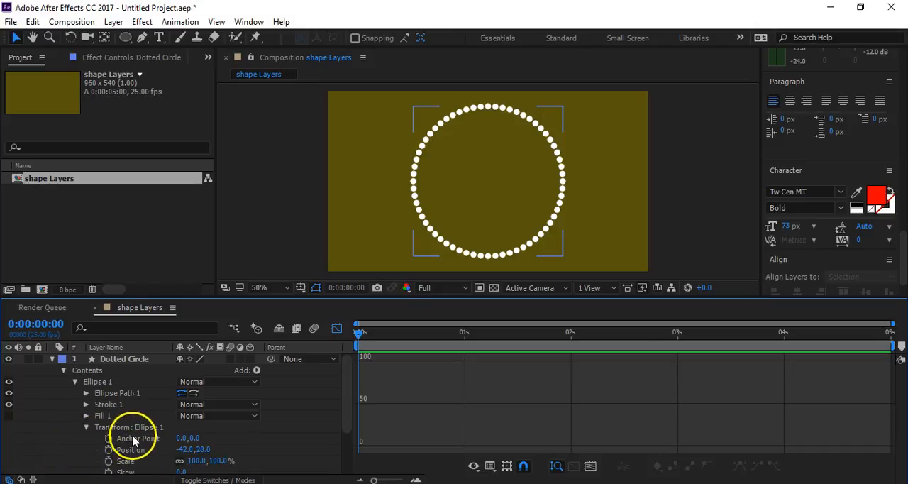
click(218, 461)
text(120)
key(Return)
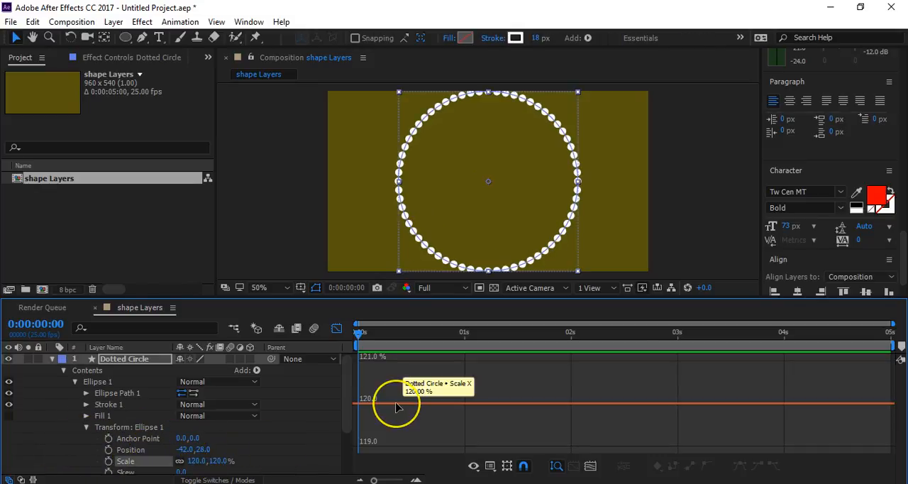
- Set the dotted ellipse's Scale to 110% and deselect the layer
click(233, 462)
click(216, 461)
text(110)
key(Return)
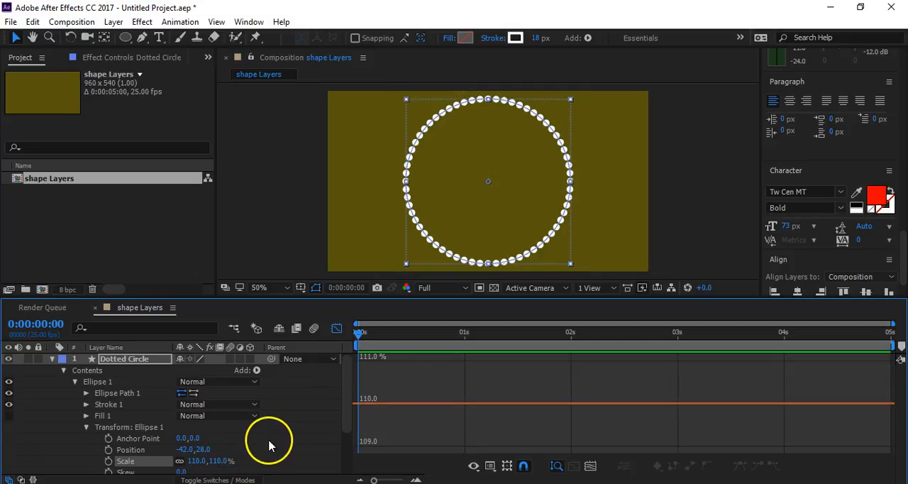
click(312, 440)
key(h)
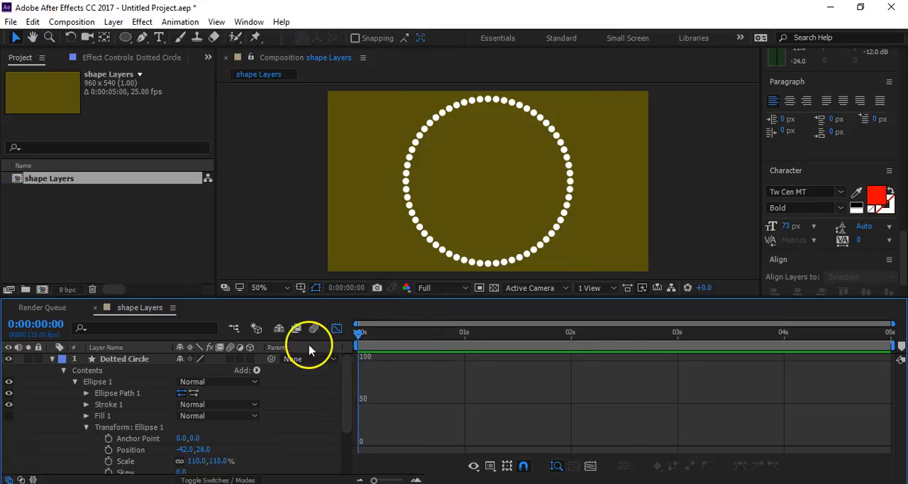
- Leave the graph editor and keyframe the stroke's dash Offset from 0 at the start to a higher value at 0:00:04:24
click(336, 328)
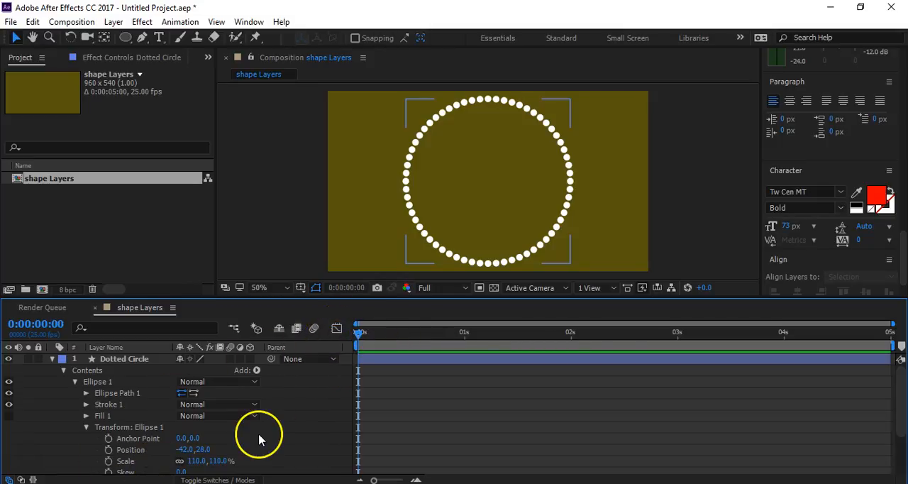
scroll(254, 435, down, 1)
scroll(134, 445, down, 4)
scroll(145, 440, up, 5)
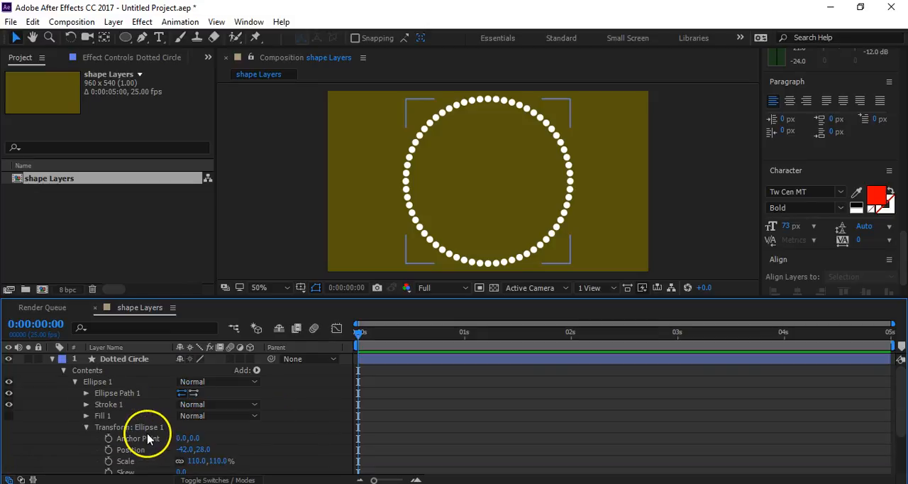
click(86, 403)
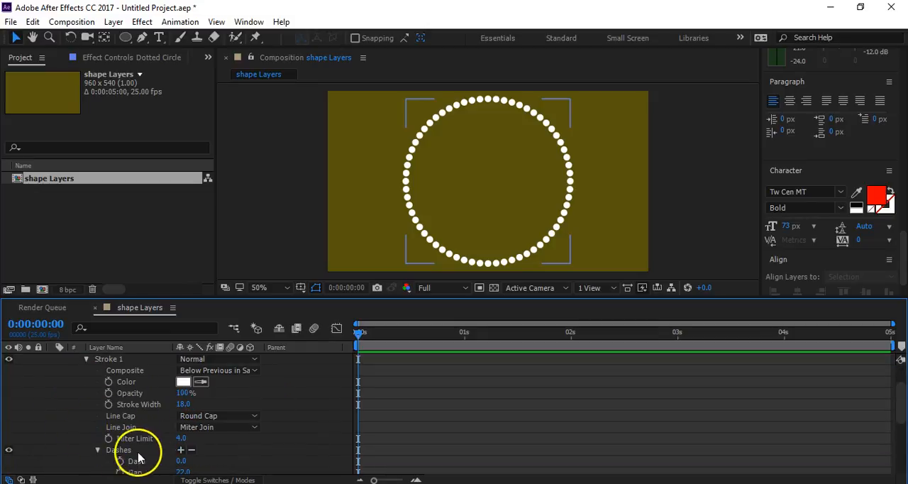
scroll(142, 456, down, 2)
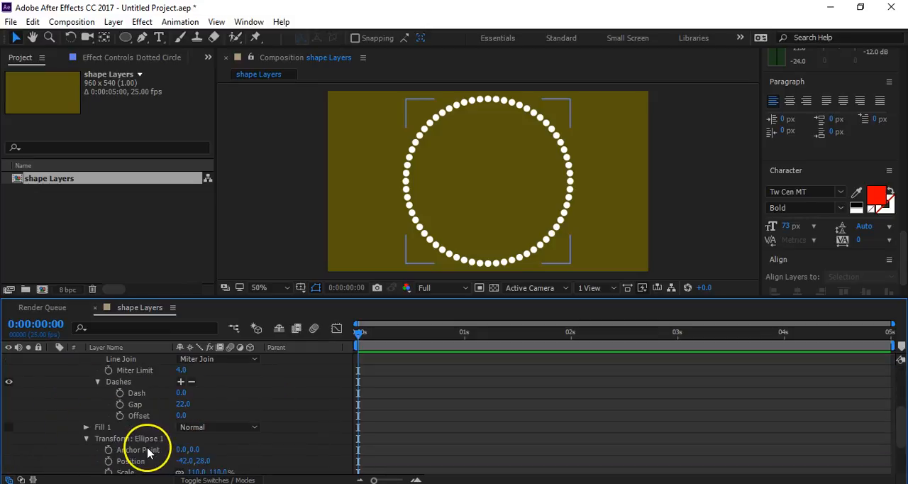
click(120, 415)
drag(399, 337, 886, 356)
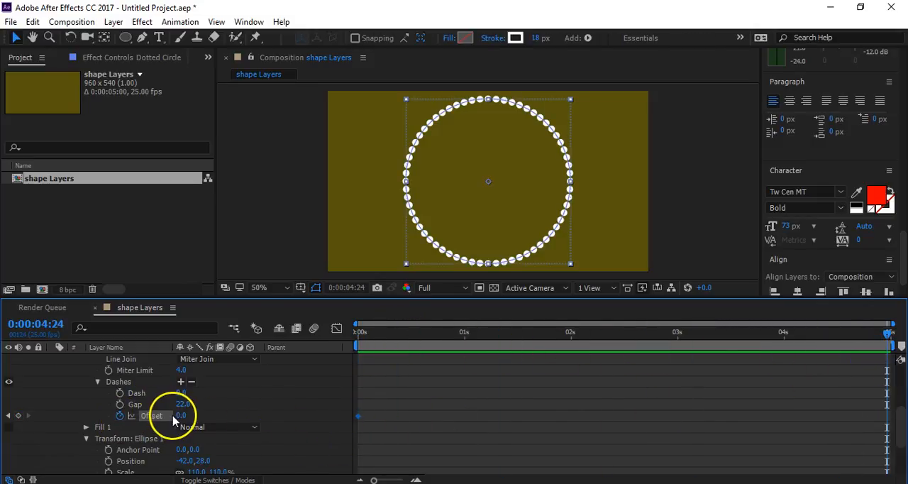
drag(180, 415, 415, 398)
- Preview the dotted circle's offset animation from the beginning and return to the first frame
drag(401, 339, 302, 346)
click(287, 389)
key(space)
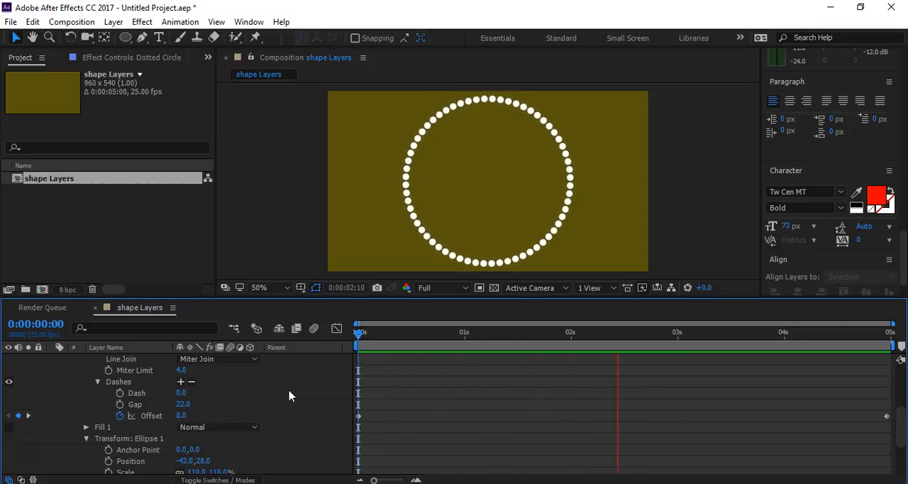
drag(391, 337, 329, 347)
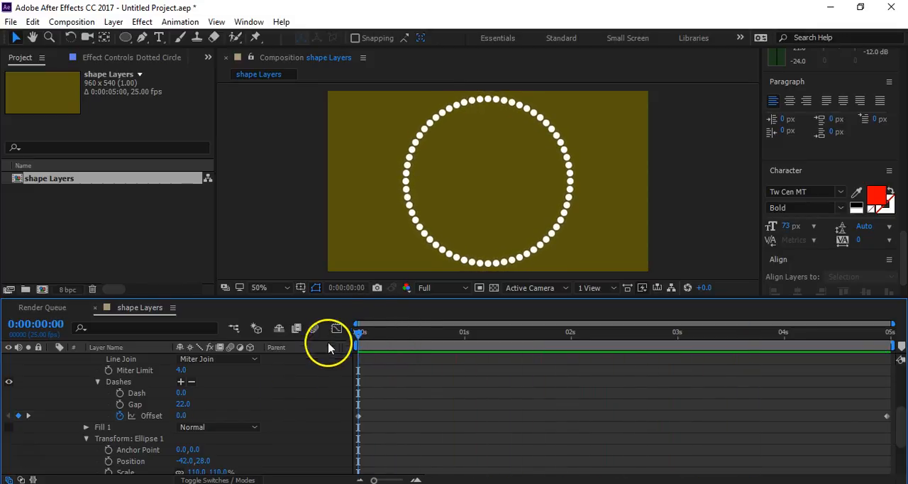
- Collapse the Dotted Circle layer, then show the Circle layer again and preview both animations together
scroll(190, 402, up, 5)
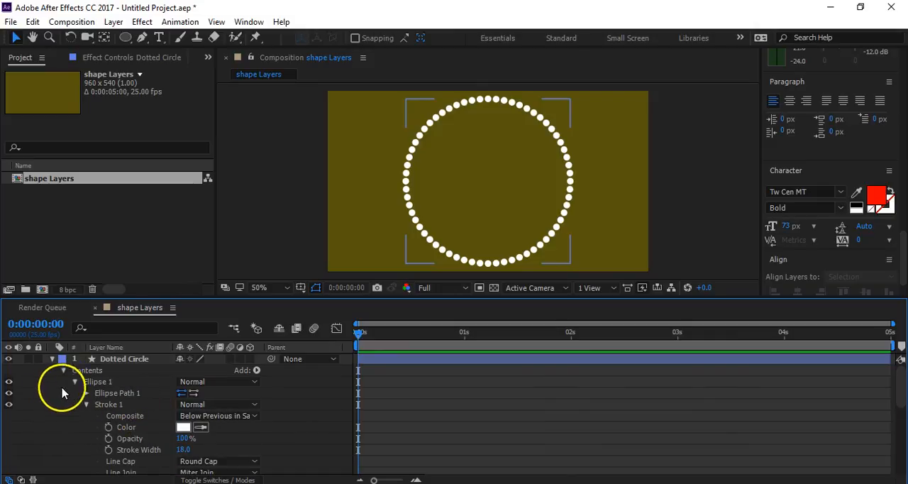
click(52, 359)
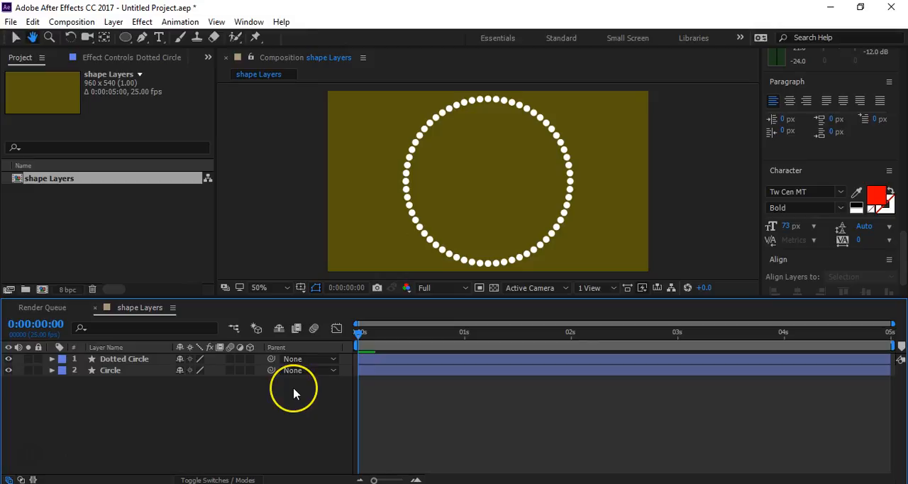
key(space)
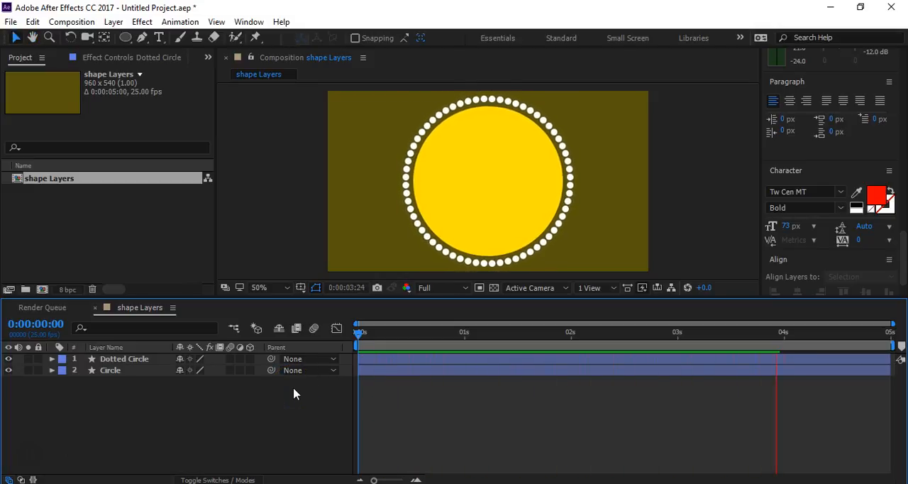
- Stop the preview and set the Circle layer's ellipse Scale keyframe at 0:00:00:10 to 90%
click(308, 390)
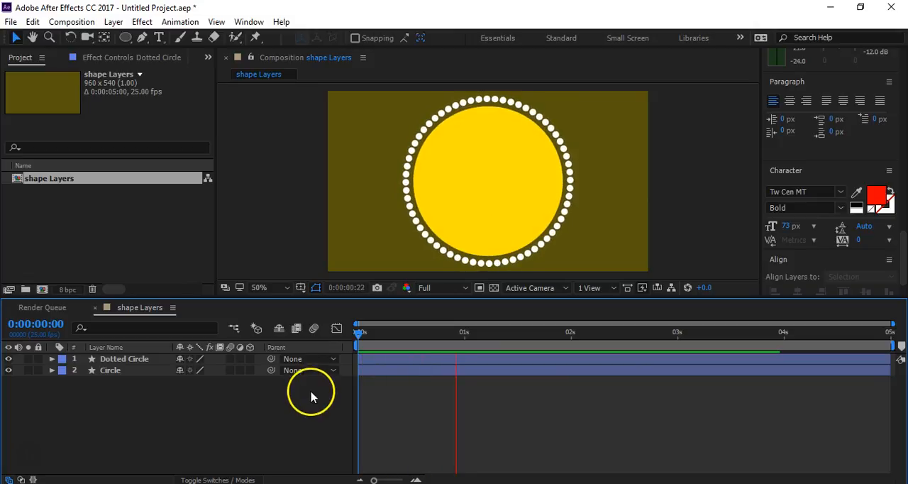
drag(379, 328, 348, 333)
click(114, 362)
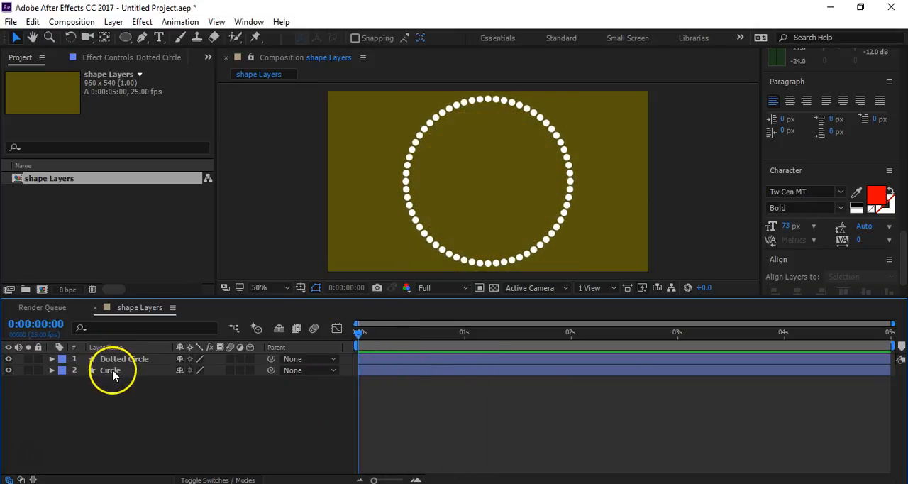
click(110, 371)
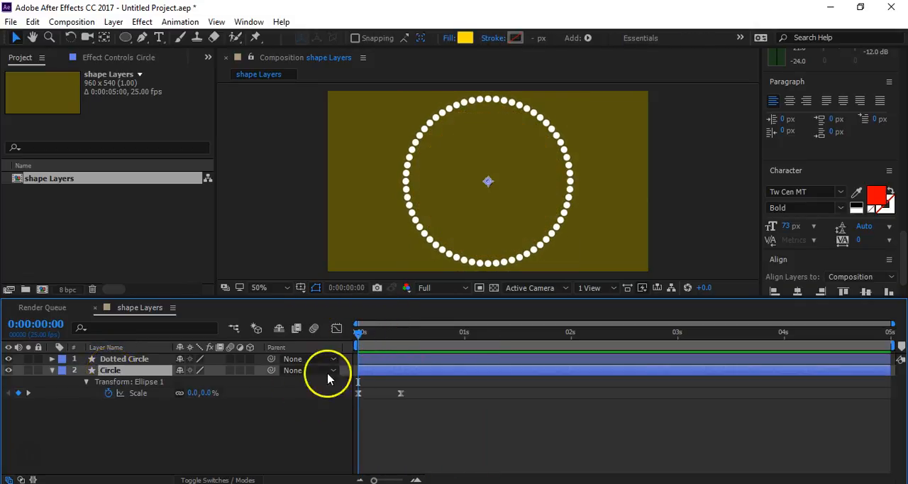
click(220, 392)
text(90)
key(Return)
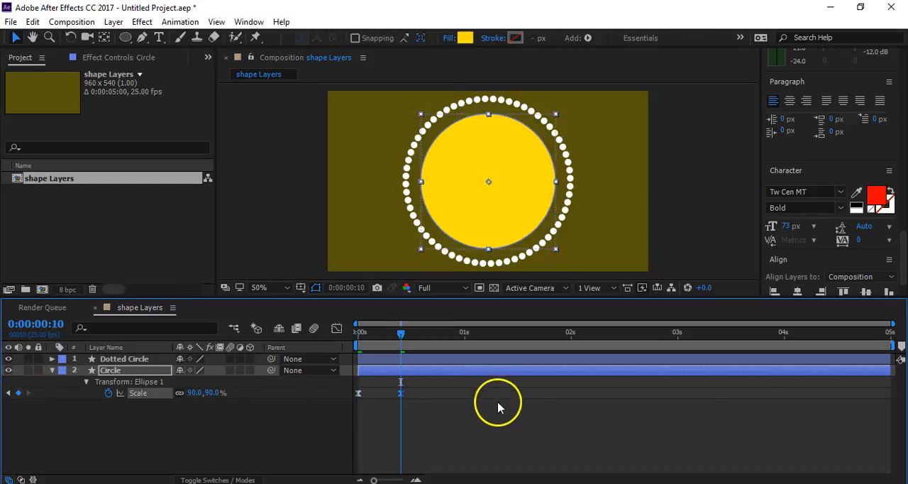
- Deselect the Circle layer and preview the resized circle's animation from the first frame
click(504, 428)
drag(376, 335, 305, 369)
key(space)
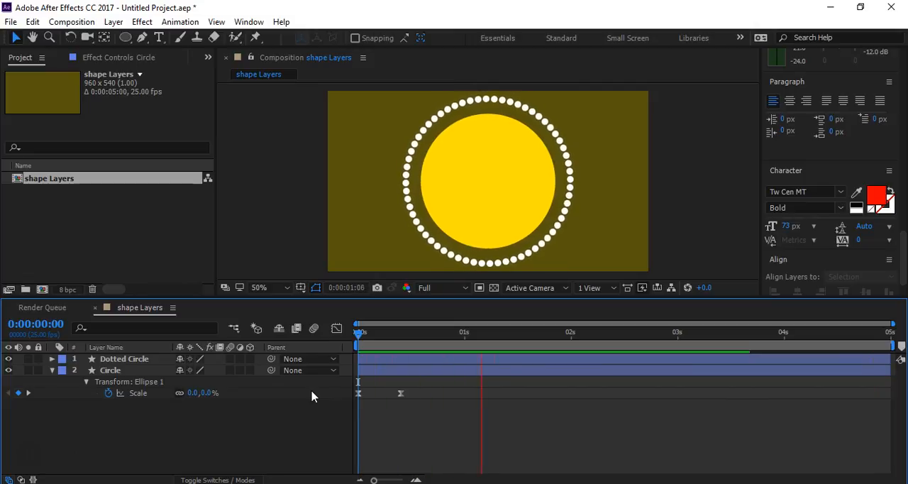
- At 0:00:00:10, add a text layer over the circles that reads CRAZY
mouse_move(399, 340)
mouse_down()
mouse_move(361, 327)
mouse_move(368, 340)
mouse_move(399, 345)
mouse_up()
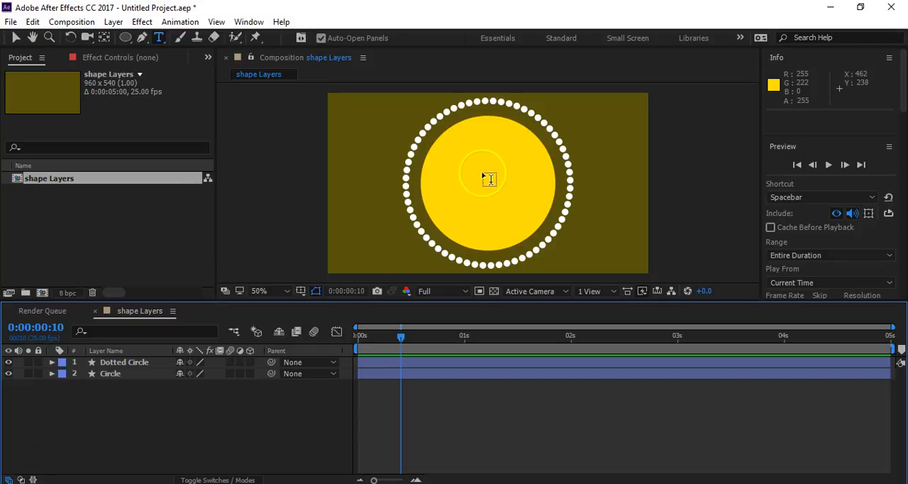
right_click(132, 419)
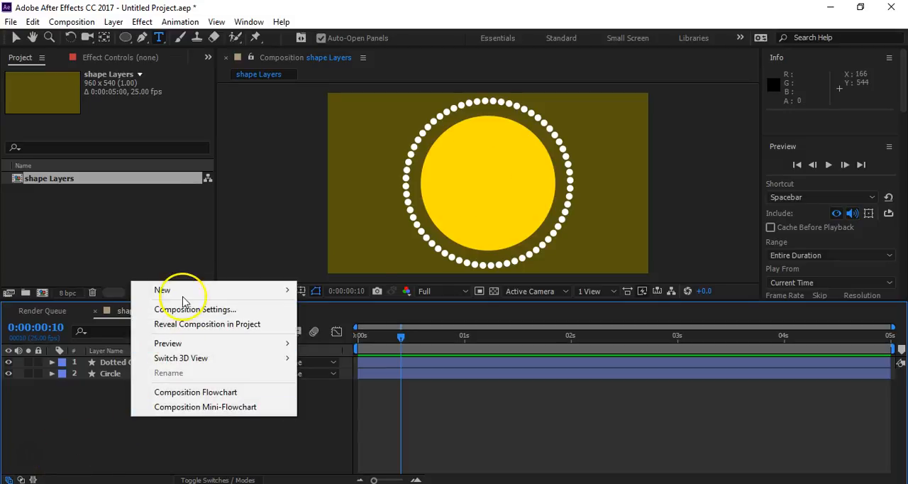
mouse_move(227, 293)
click(355, 309)
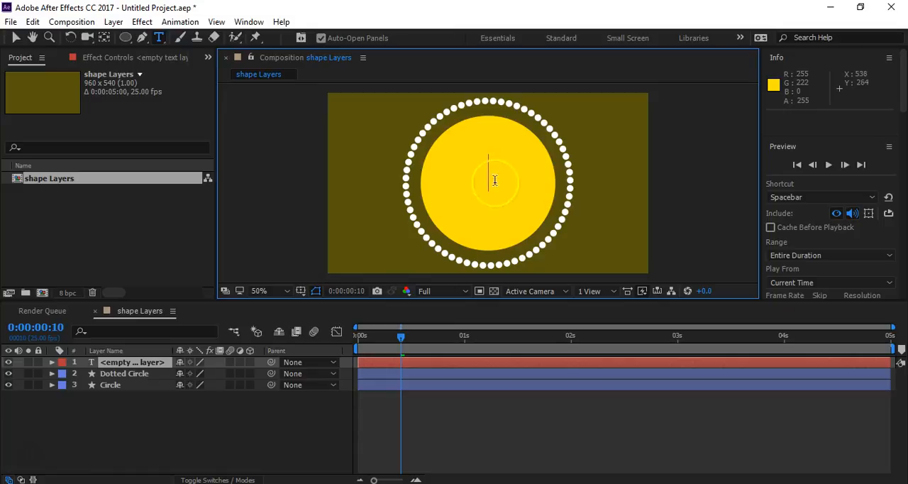
text(CRAZY)
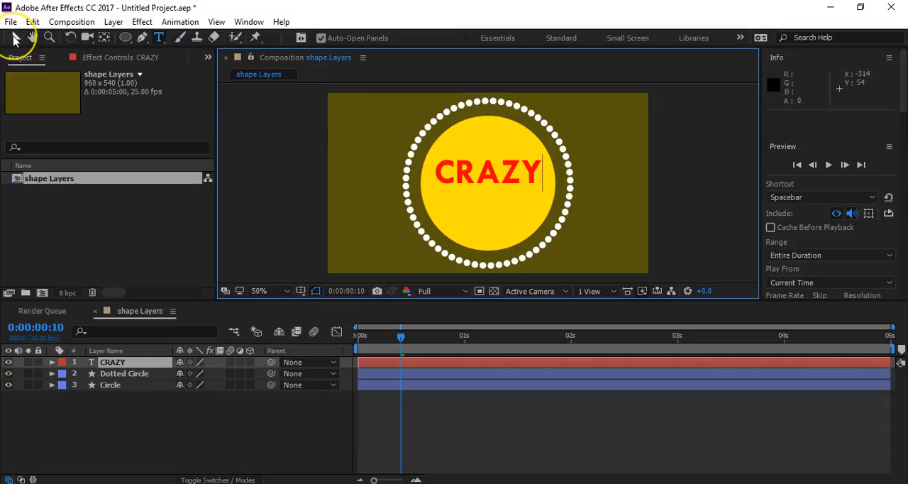
- Move the CRAZY text down with the Selection tool to about 482, 304, near the middle of the yellow circle
click(15, 39)
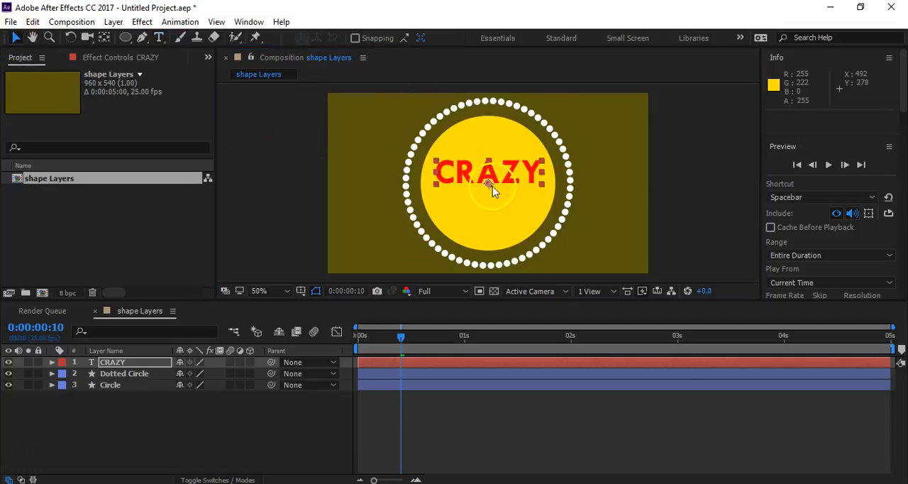
mouse_move(488, 181)
mouse_down()
mouse_move(486, 198)
mouse_move(488, 182)
mouse_move(495, 186)
mouse_up()
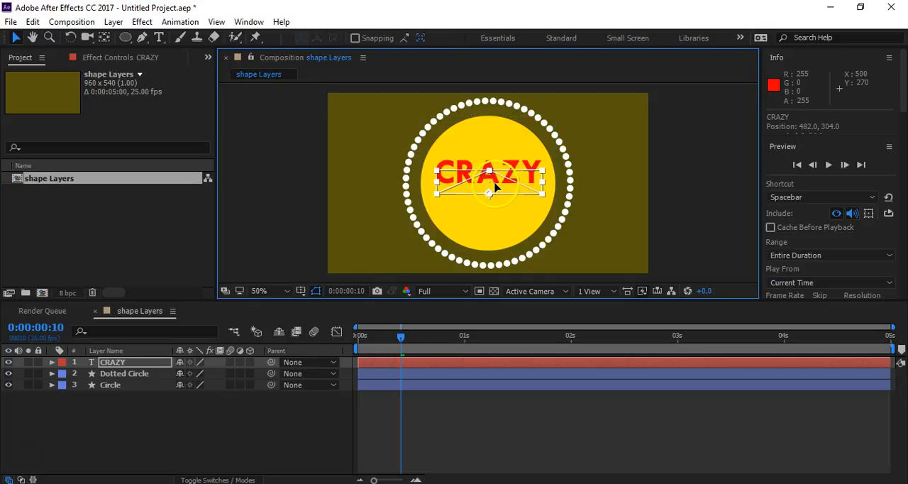
key(Caps_Lock)
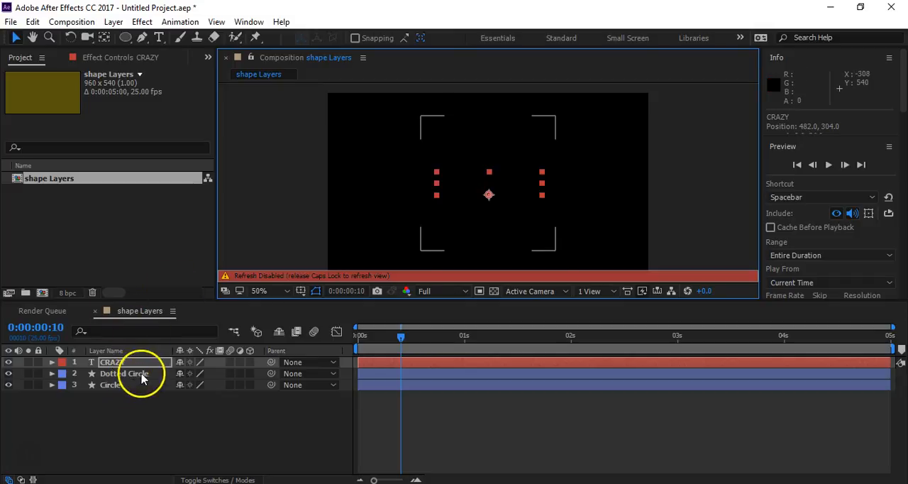
key(Caps_Lock)
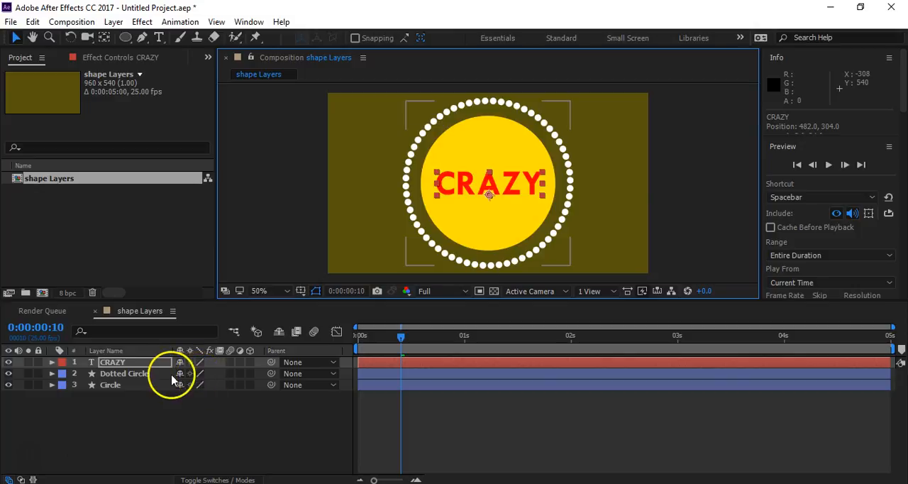
- Place the Circle layer above the Dotted Circle layer and select it together with the CRAZY layer
ctrl+click(129, 380)
drag(131, 383, 115, 373)
ctrl+click(120, 363)
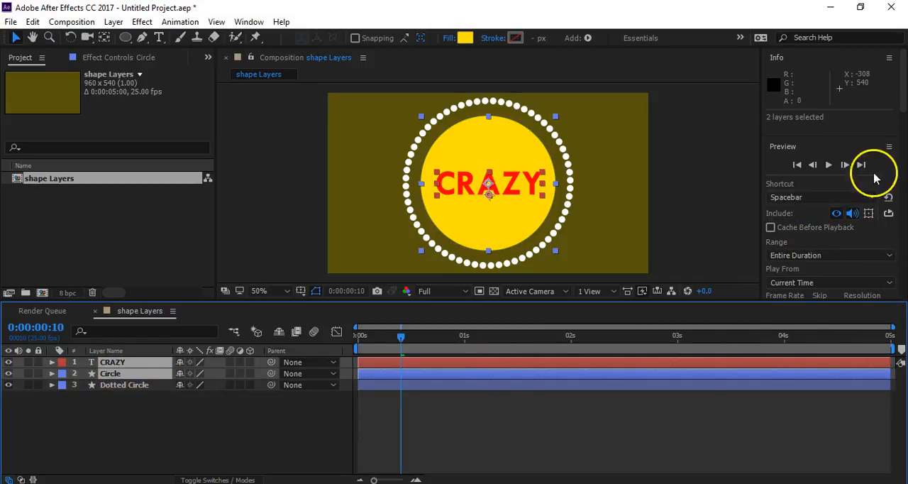
- Try to bring up the Align panel for the two selected layers
mouse_move(900, 98)
mouse_down()
mouse_move(905, 146)
mouse_move(892, 286)
mouse_move(896, 81)
mouse_up()
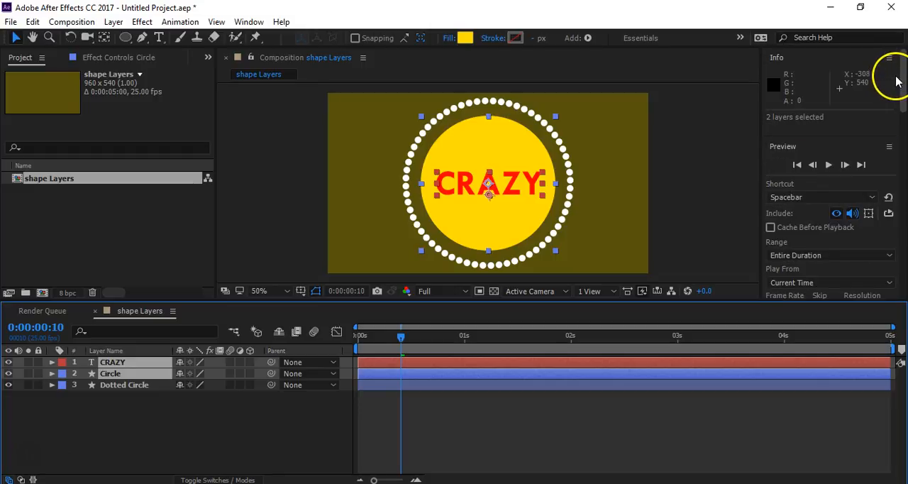
click(248, 21)
click(262, 92)
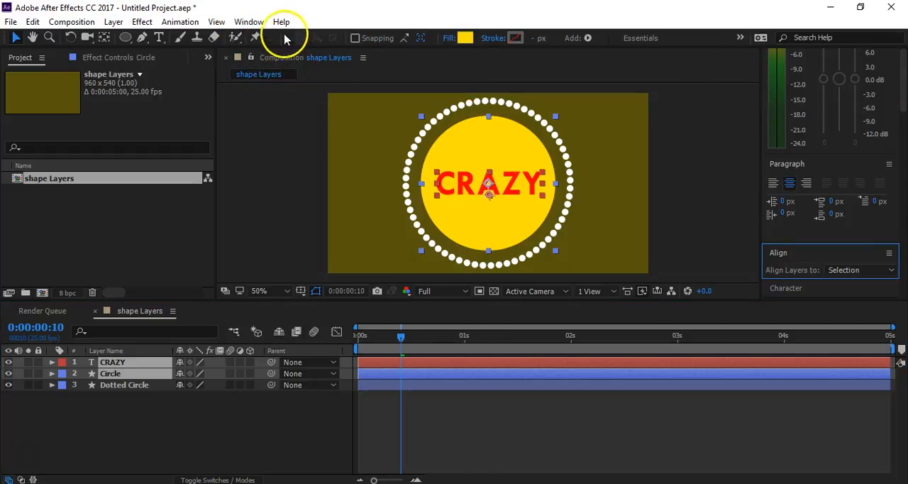
click(249, 21)
click(262, 90)
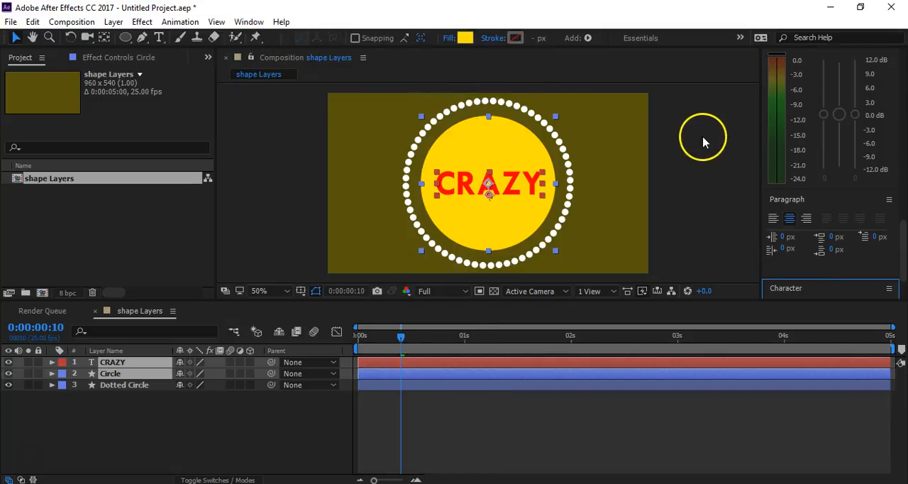
- Enlarge the side panel area in height and width and look through its panels for the alignment controls
drag(905, 240, 904, 262)
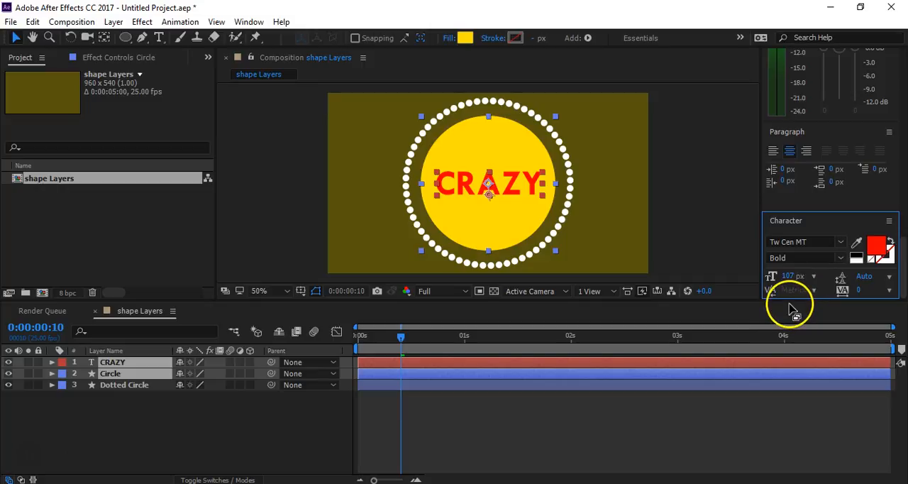
drag(790, 300, 802, 441)
scroll(821, 284, up, 8)
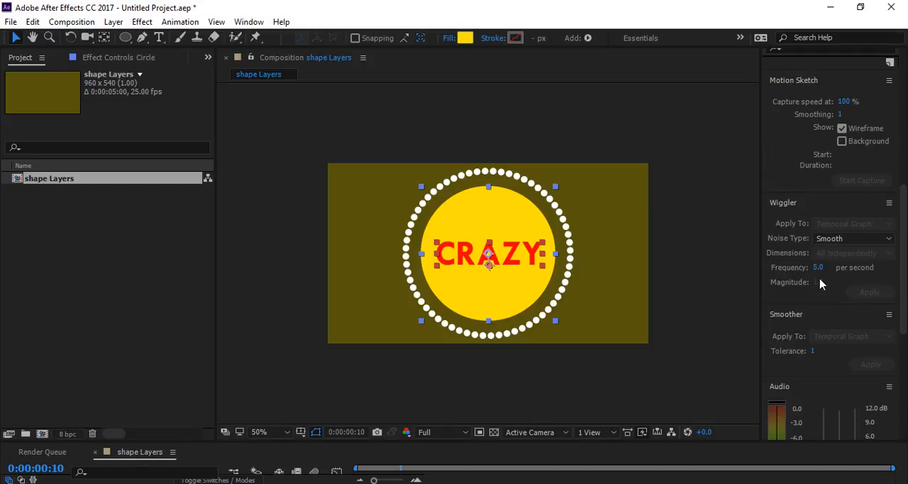
scroll(820, 283, up, 2)
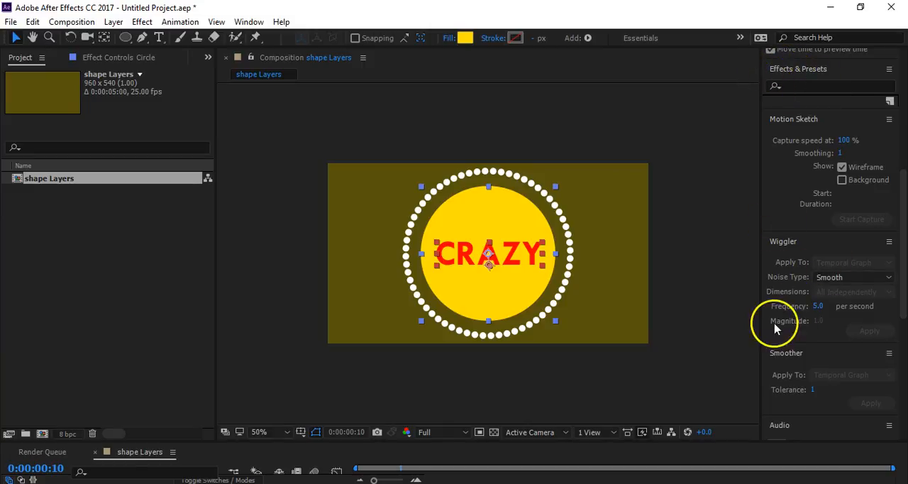
drag(759, 344, 524, 330)
scroll(638, 239, up, 8)
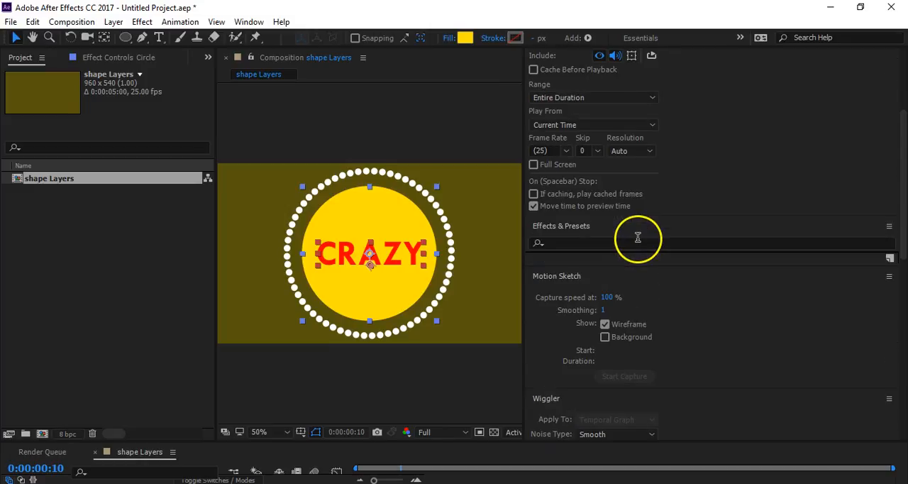
scroll(638, 240, up, 5)
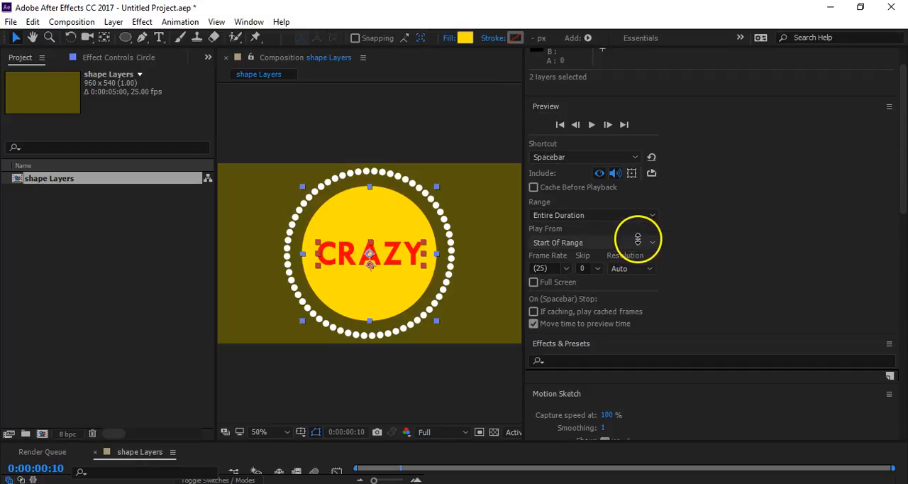
scroll(707, 242, down, 9)
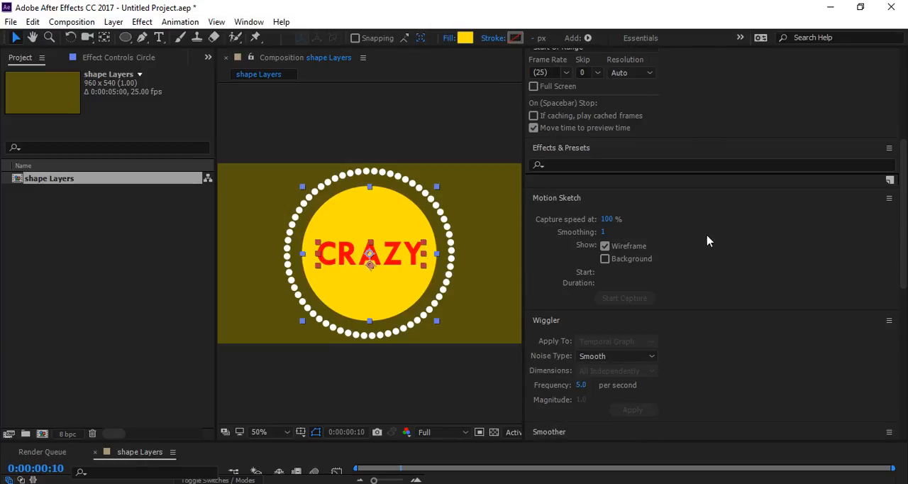
scroll(707, 241, down, 10)
scroll(707, 241, down, 7)
scroll(705, 241, down, 1)
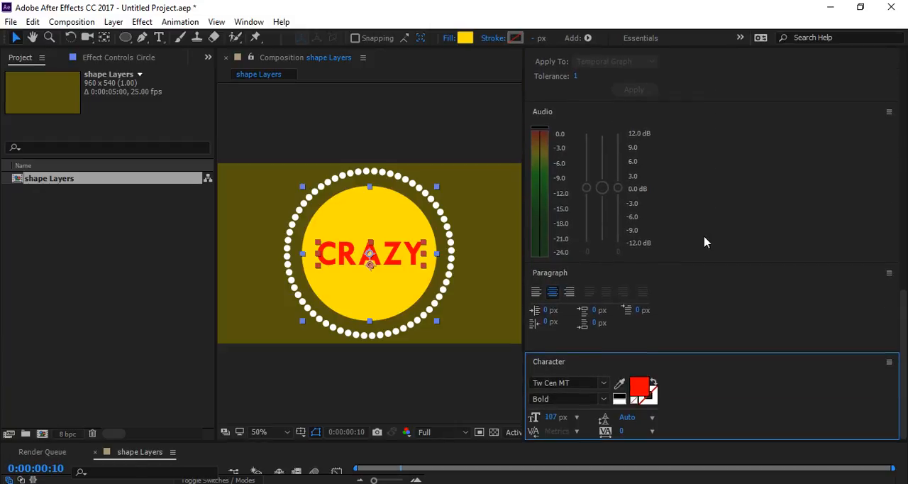
- Collapse the Paragraph, Character, Audio, Wiggler, Motion Sketch and Preview panels to free up space
click(619, 271)
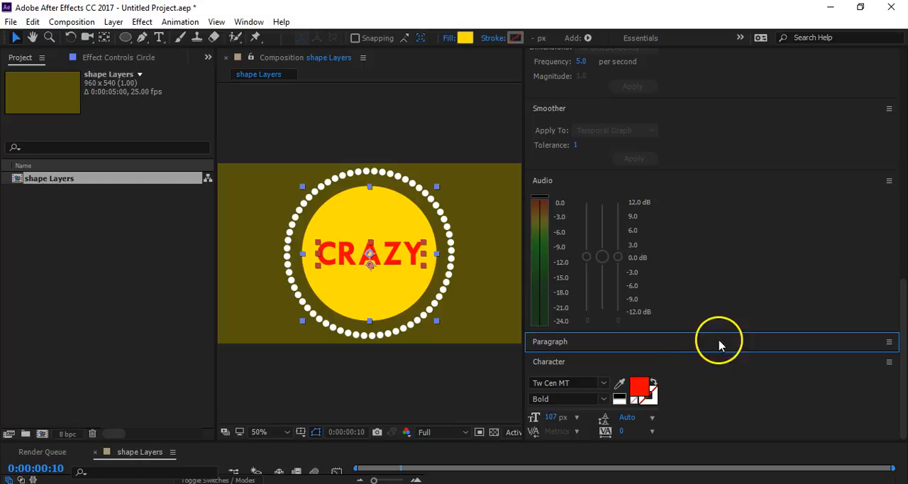
click(630, 343)
scroll(685, 349, down, 3)
click(665, 273)
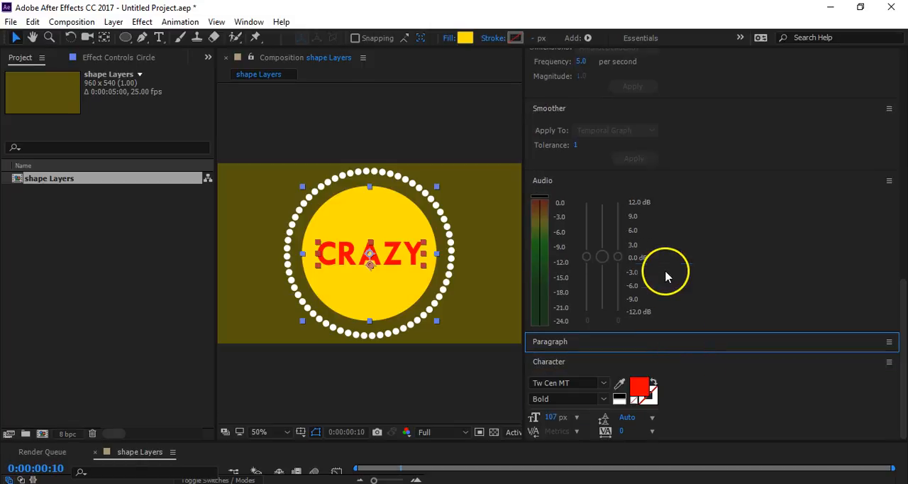
click(617, 363)
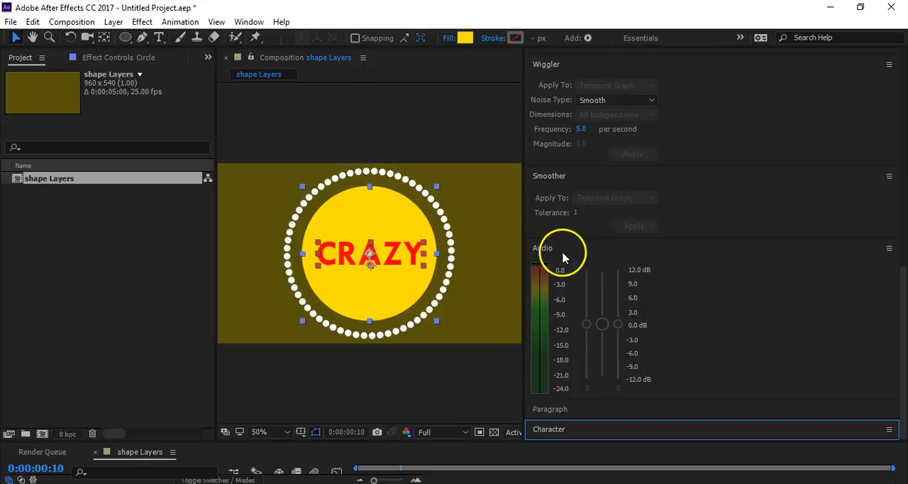
click(544, 248)
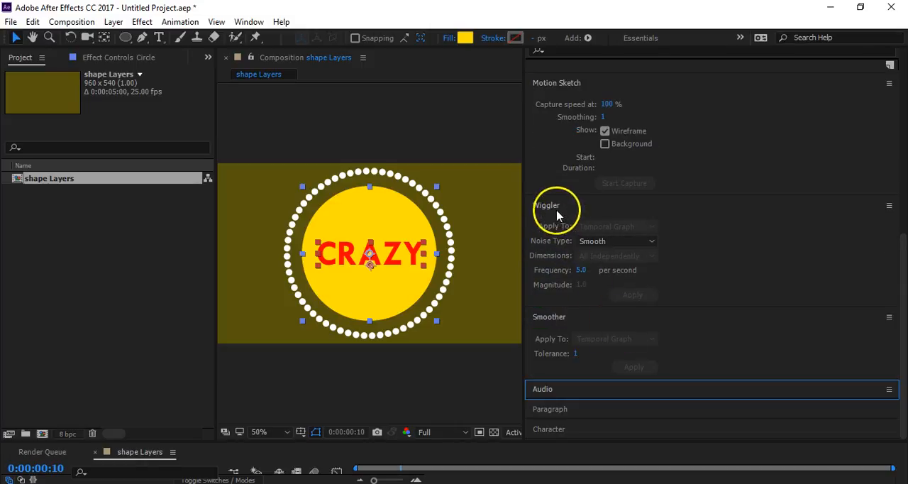
click(557, 209)
click(551, 175)
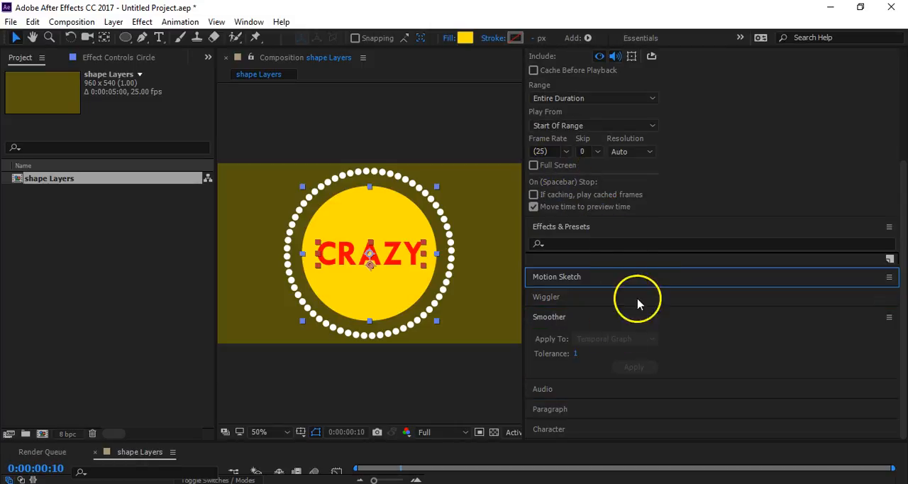
scroll(689, 357, up, 5)
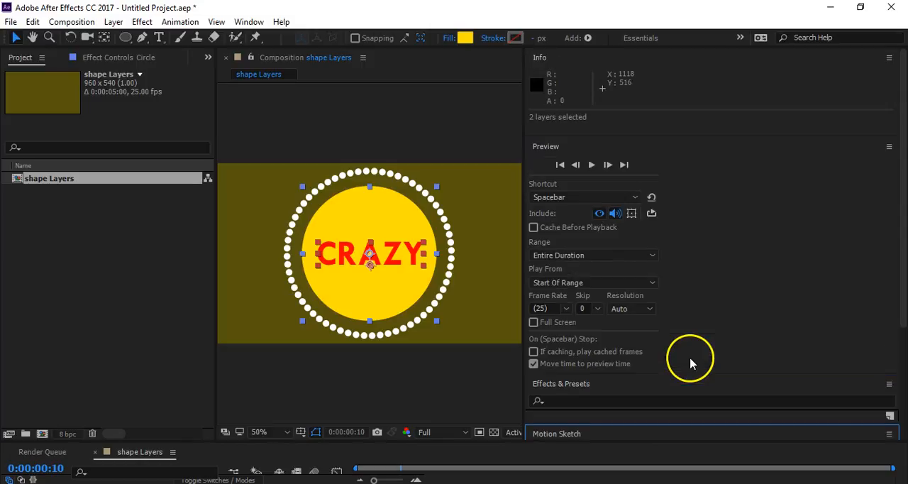
click(541, 146)
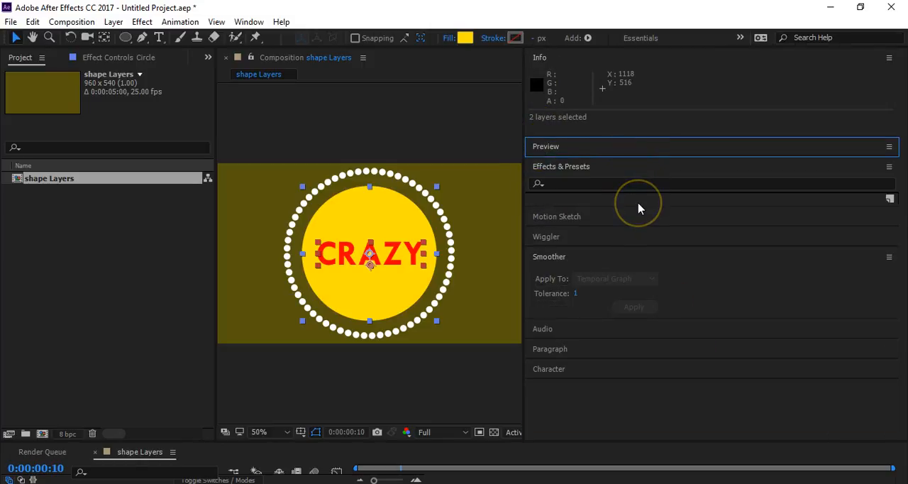
- Show the Align panel and centre the CRAZY and Circle layers on each other horizontally and vertically, aligning to Selection
click(250, 22)
click(262, 91)
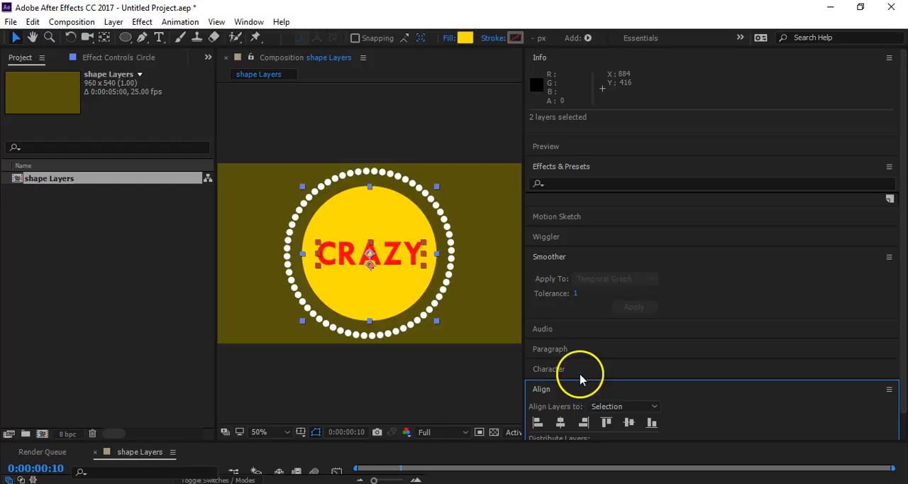
click(585, 424)
click(628, 422)
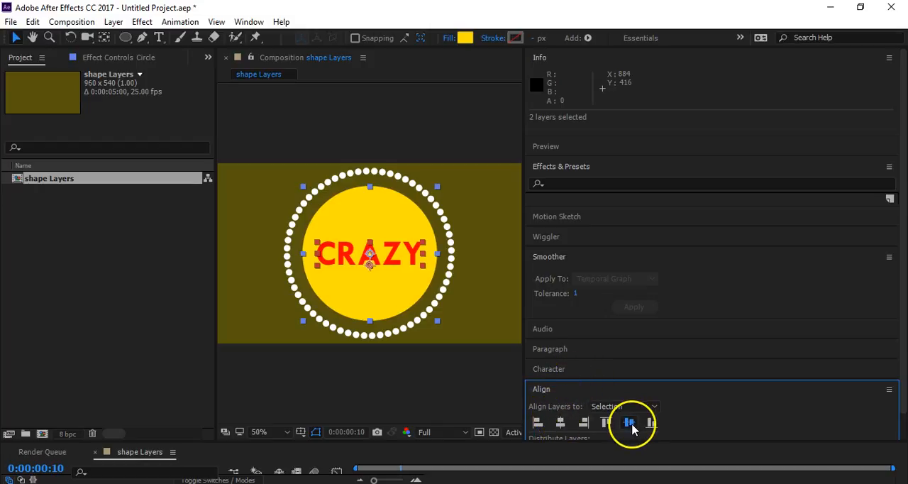
- Narrow the side panel area and make the timeline taller so all three layers are displayed
click(526, 348)
drag(522, 345, 791, 314)
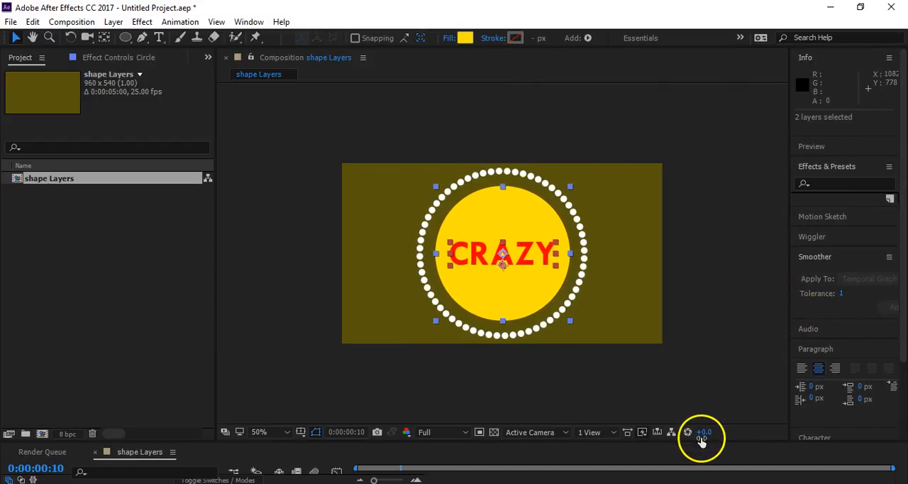
drag(702, 441, 708, 346)
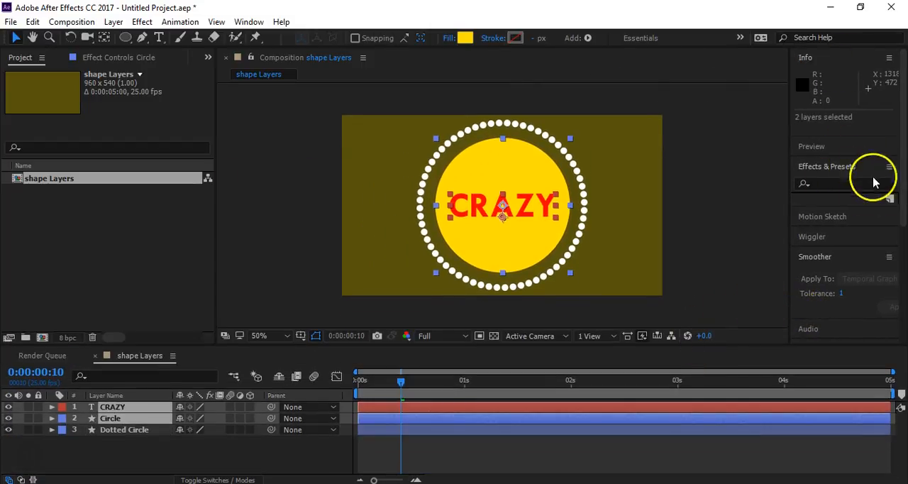
- Deselect the layers and preview the composition from the first frame
click(289, 462)
drag(399, 385, 347, 385)
key(space)
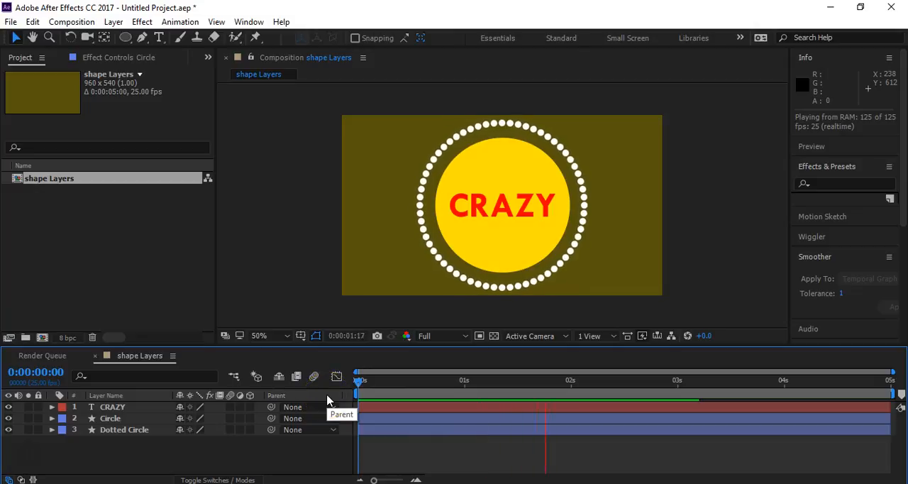
key(space)
key(space)
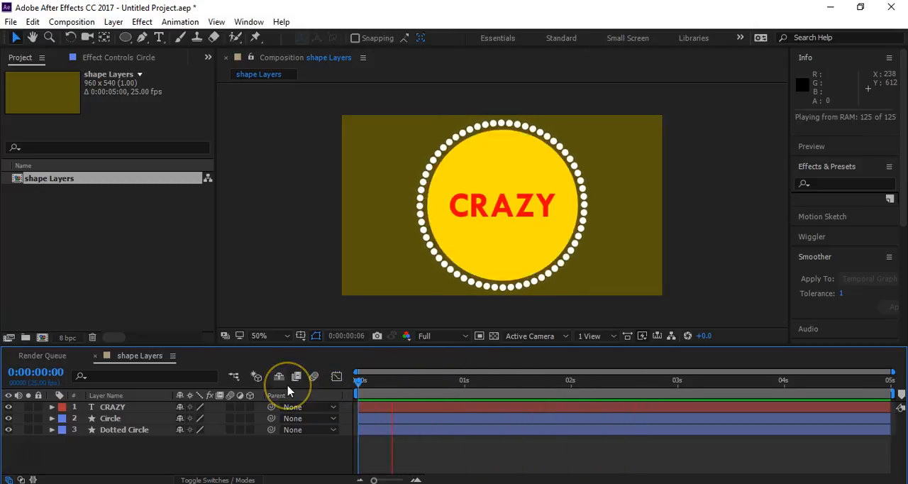
- Set the CRAZY layer's horizontal scale to 0% with unlinked proportions and add a Scale keyframe at 0:00:01:01
click(110, 407)
click(110, 408)
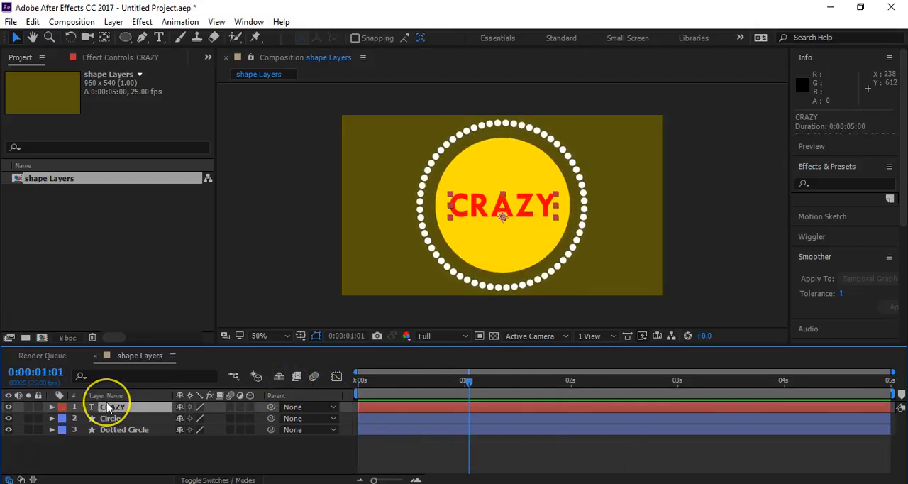
key(s)
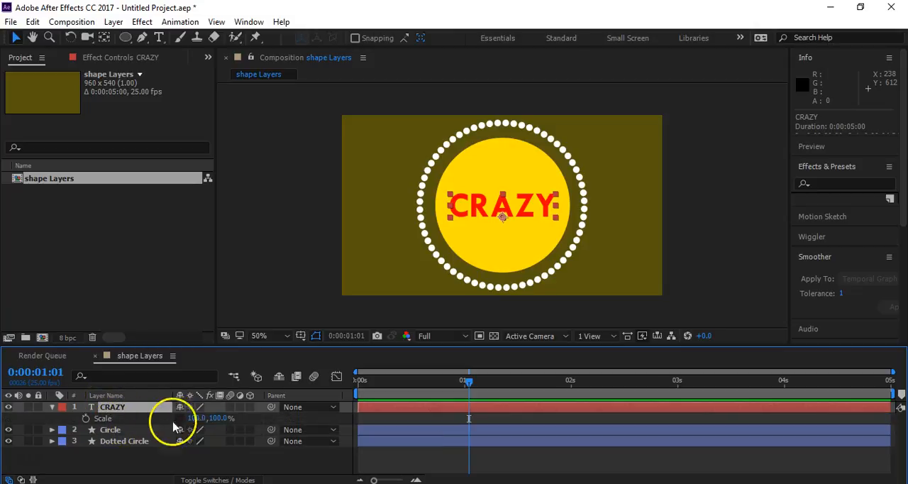
mouse_move(193, 419)
mouse_down()
mouse_move(195, 428)
mouse_move(194, 420)
mouse_up()
click(193, 420)
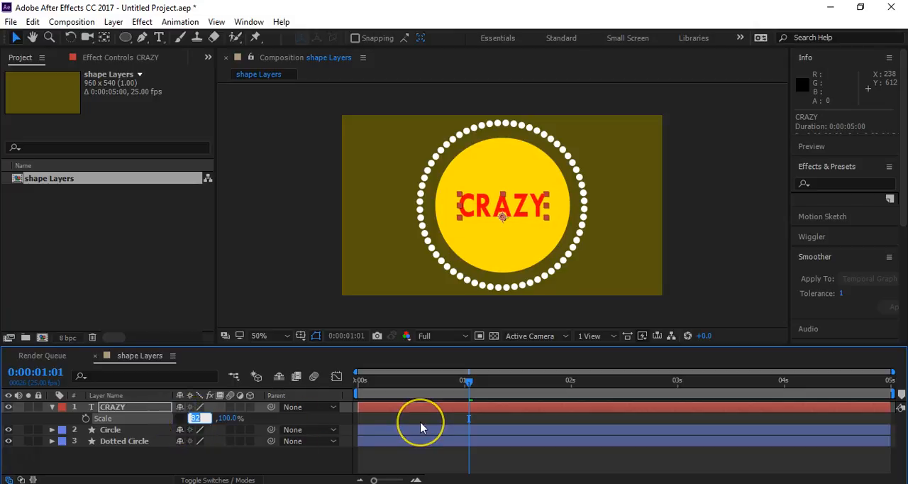
key(Return)
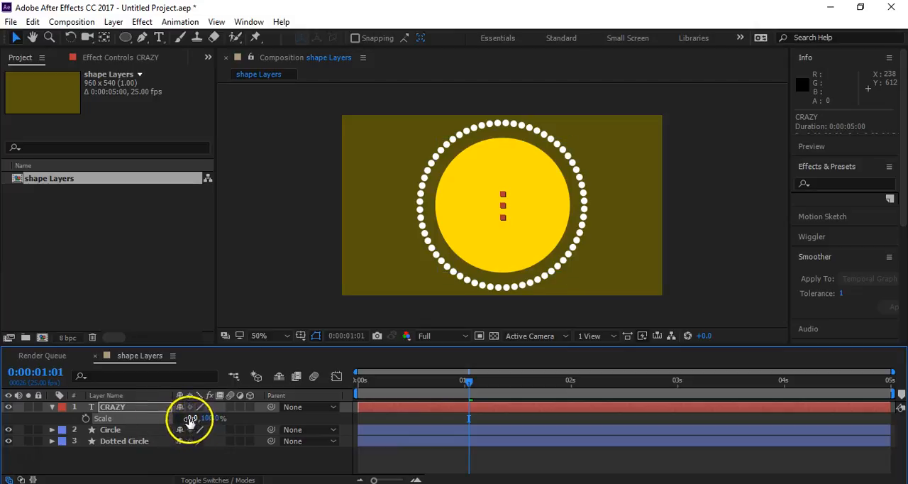
click(427, 200)
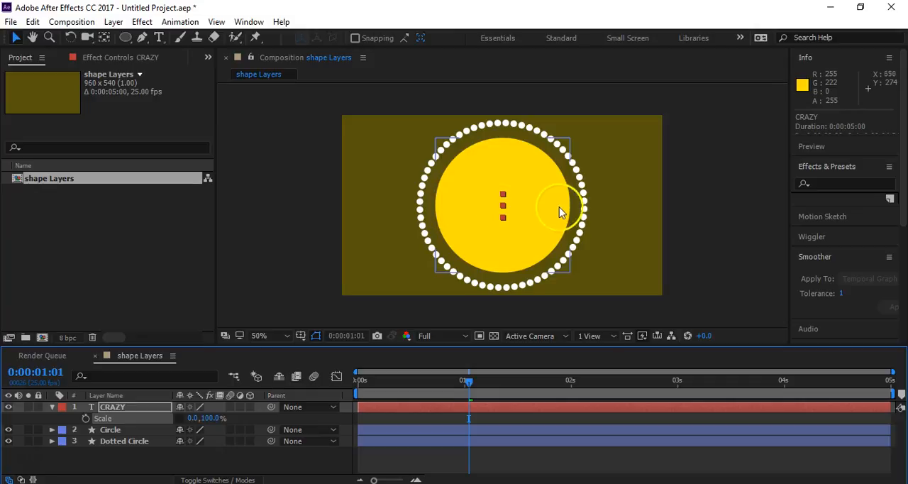
click(86, 418)
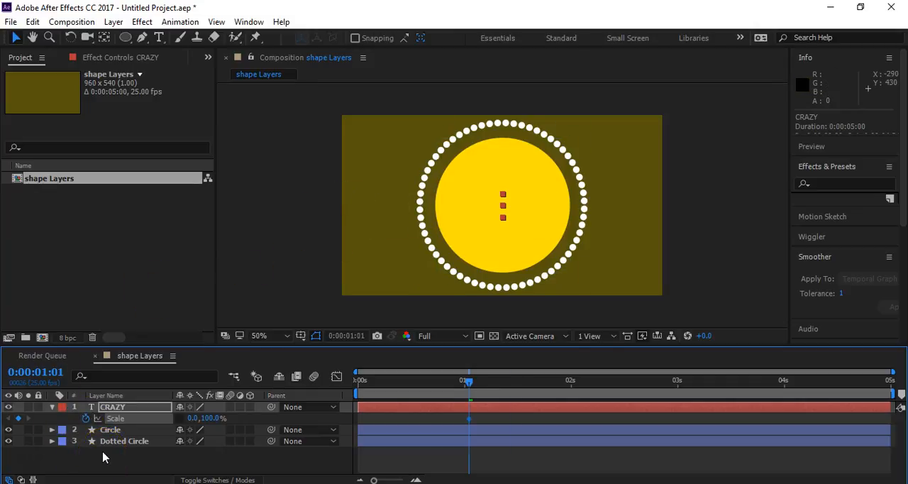
- Keyframe the CRAZY layer's horizontal scale at 100% at 0:00:01:11 and preview from the start
key(space)
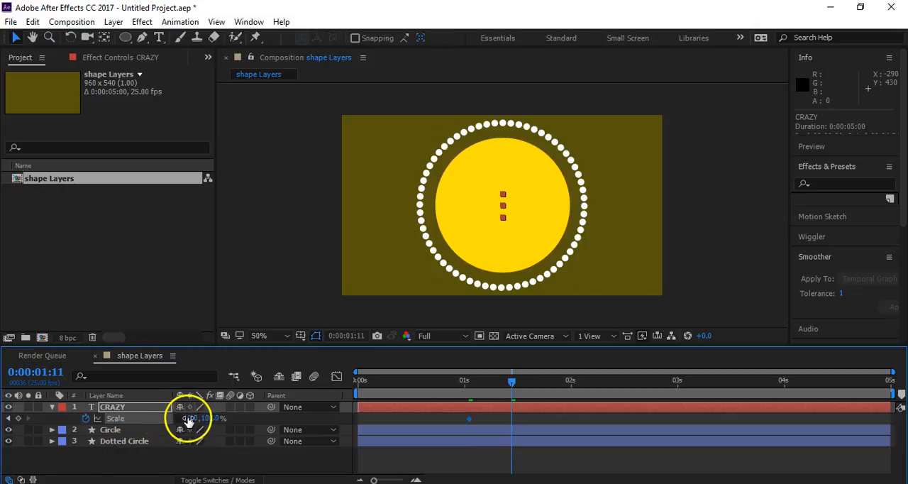
text(00)
key(Return)
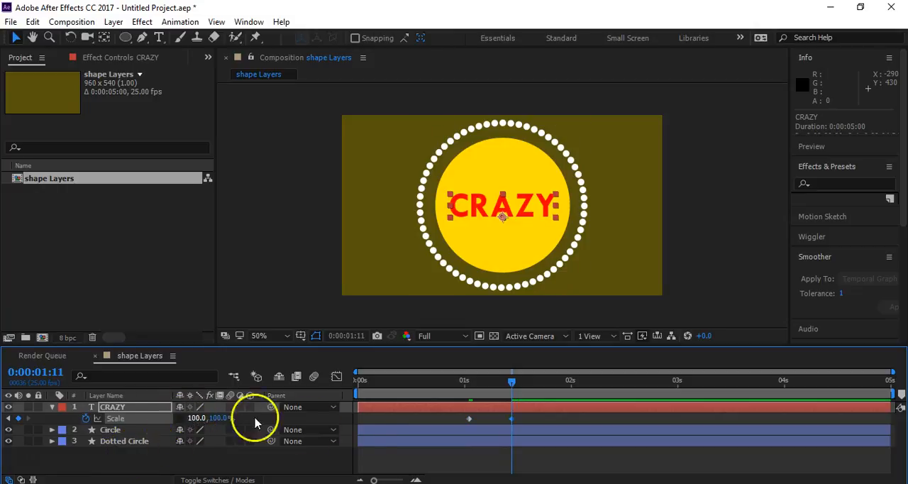
key(Home)
key(space)
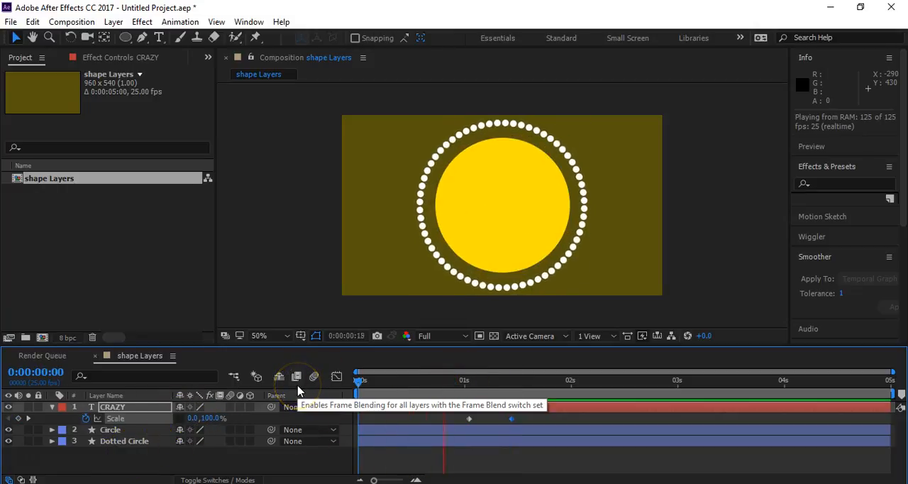
- Shift both CRAZY Scale keyframes to start at 0:00:00:10, in line with the Circle's last Scale keyframe, and apply Easy Ease
mouse_move(415, 383)
mouse_down()
mouse_move(377, 378)
mouse_move(413, 383)
mouse_move(390, 389)
mouse_move(400, 386)
mouse_up()
click(144, 434)
key(u)
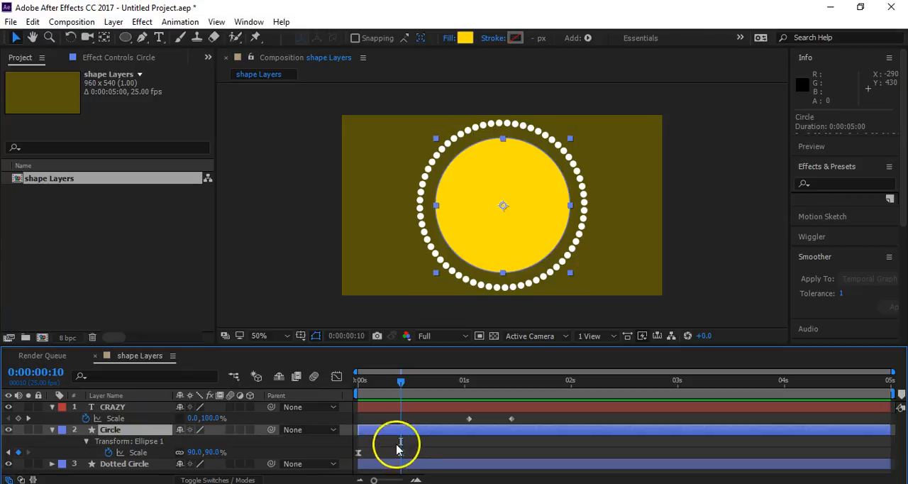
drag(420, 451, 531, 417)
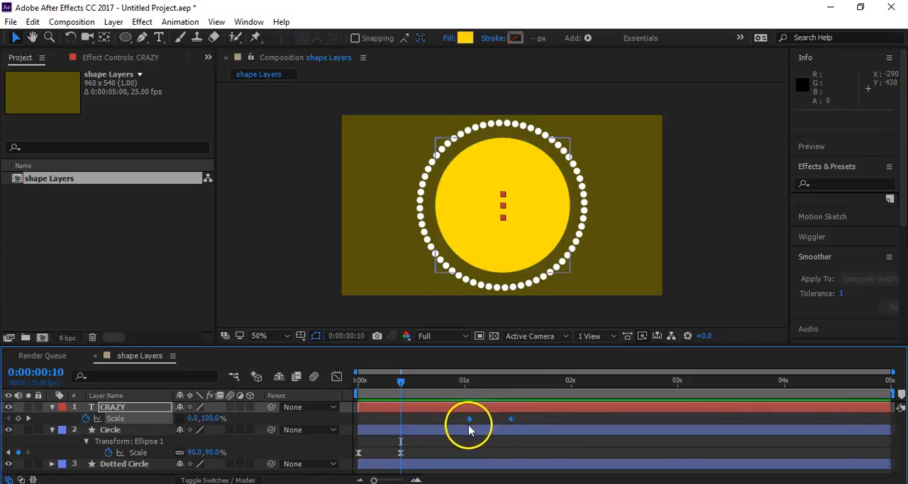
drag(467, 419, 399, 433)
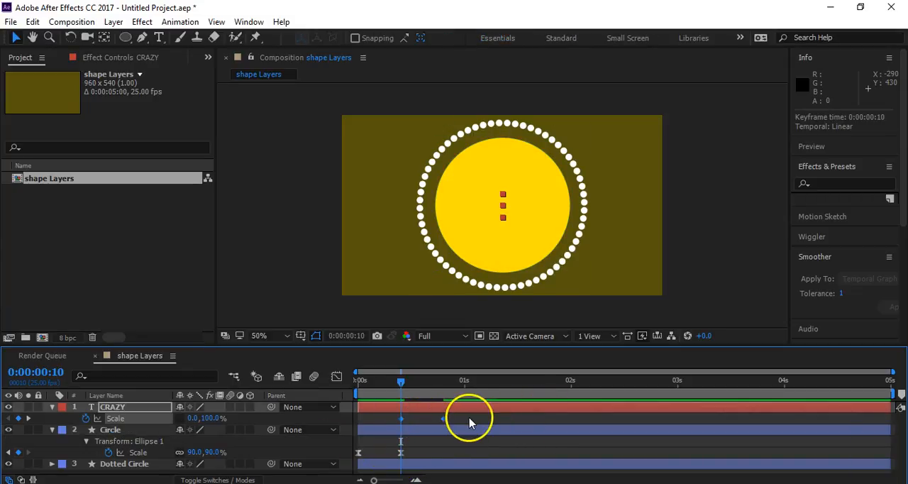
- Reshape the CRAZY layer's Scale curve in the Graph Editor for a fast start and an overshoot to about 105%
click(336, 376)
click(424, 432)
drag(416, 451, 324, 410)
click(336, 376)
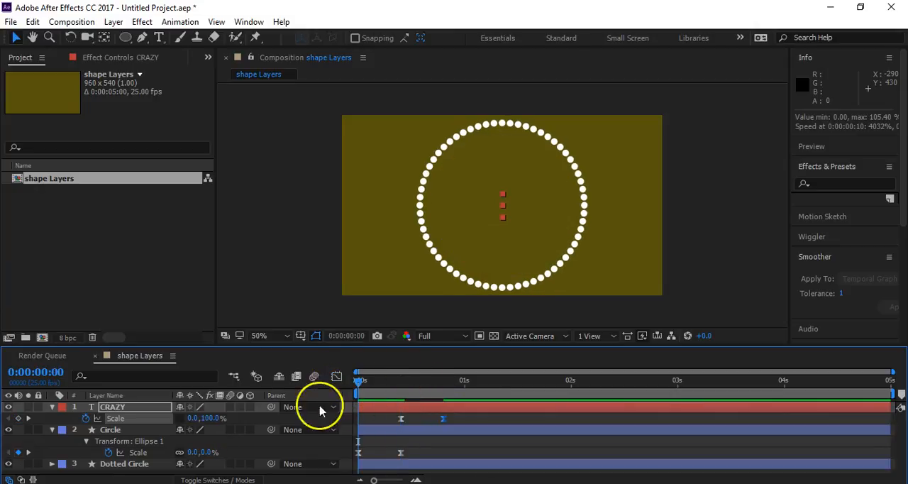
- Play the animation from the first frame to check the timing of the circle and text reveal
click(323, 446)
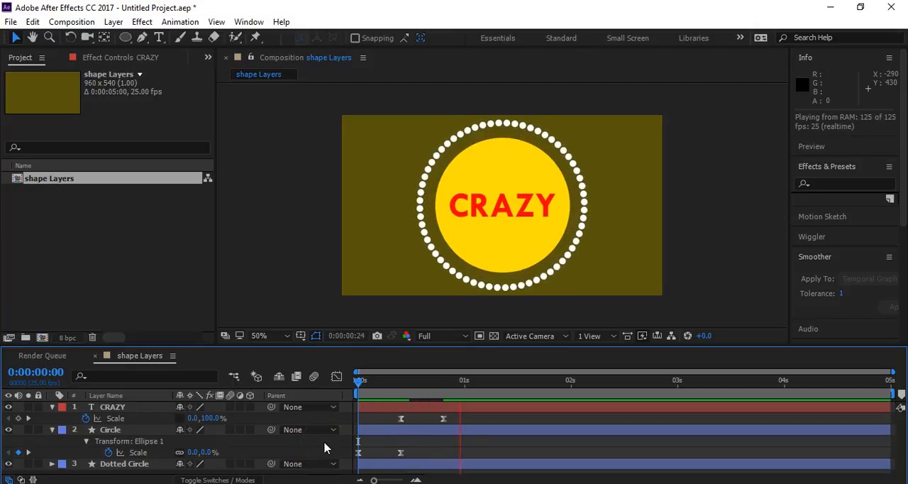
key(space)
key(space)
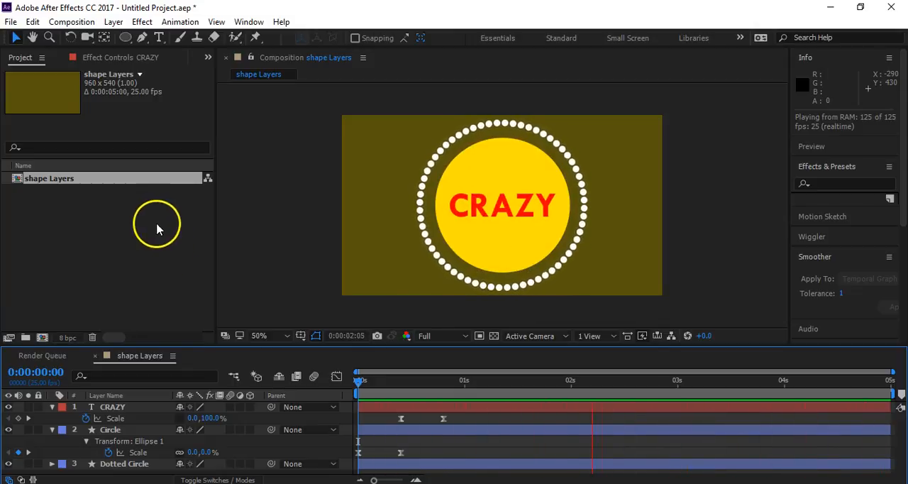
click(113, 432)
click(469, 165)
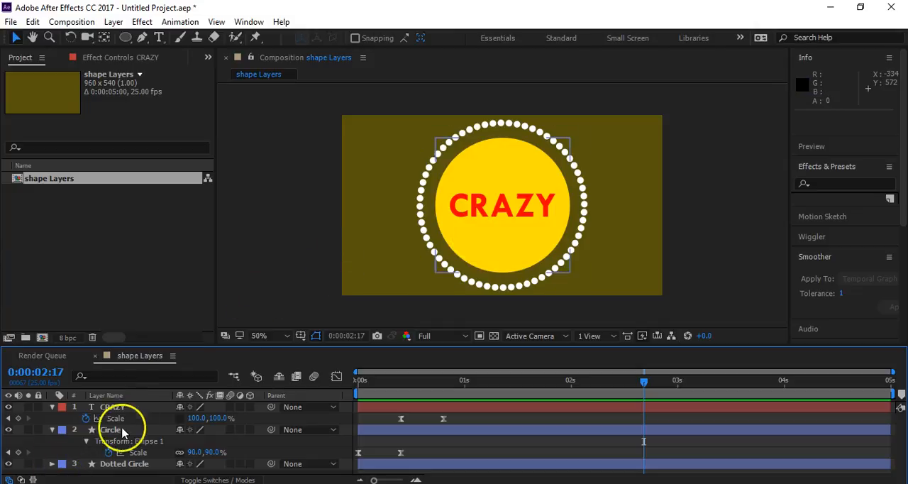
- Make the timeline area taller and reposition the composition view around the artwork
drag(342, 345, 341, 276)
key(h)
drag(399, 229, 394, 235)
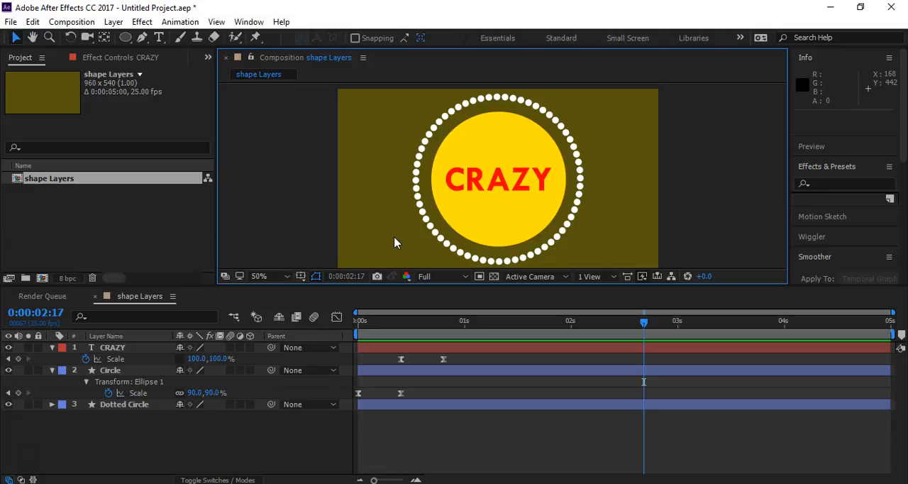
- Collapse the displayed keyframe properties of the CRAZY and Circle layers
click(44, 349)
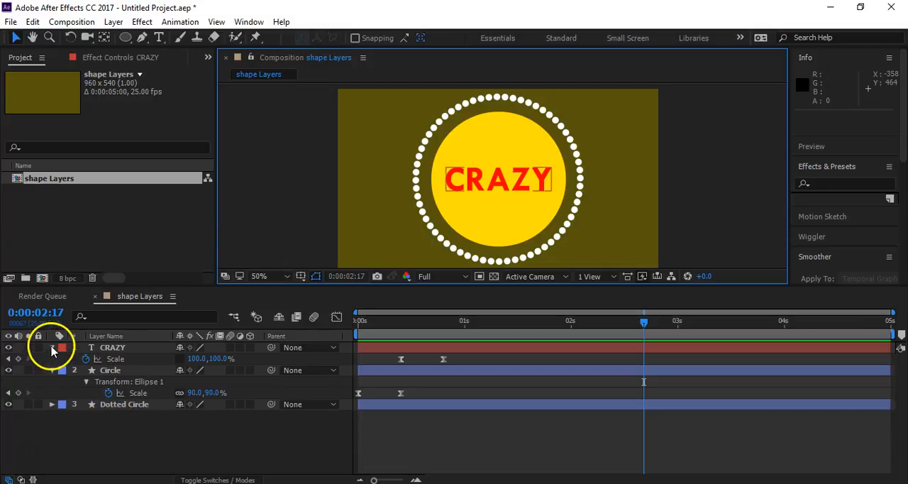
click(52, 348)
click(47, 361)
click(52, 358)
click(53, 372)
click(146, 402)
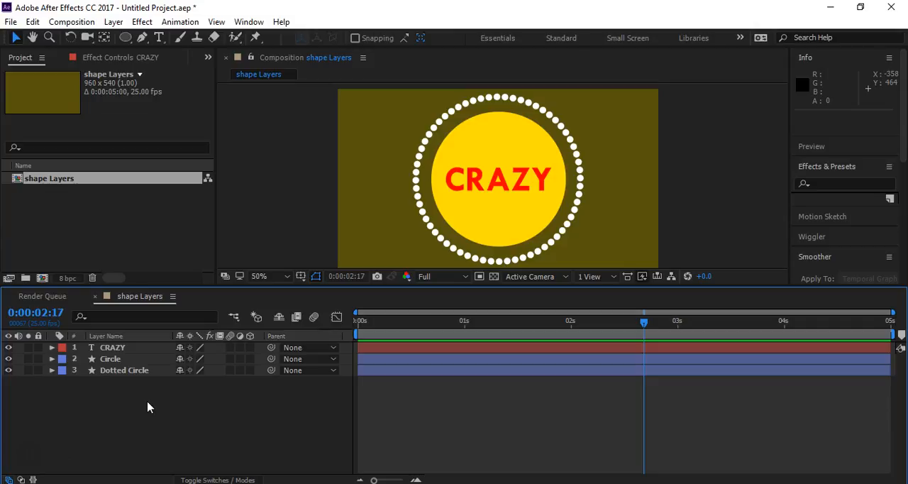
- Start creating a new composition in the project
click(42, 278)
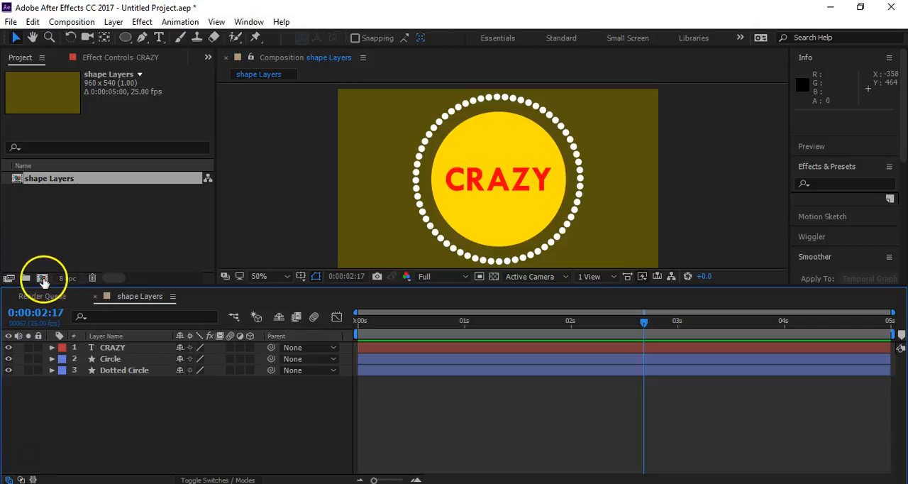
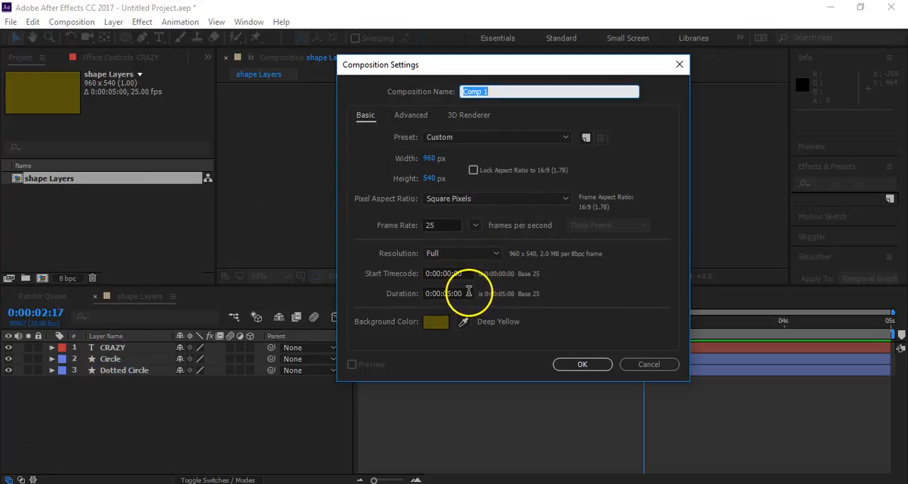
- Create the 960 x 540, 25 fps, five-second composition and draw an unfilled square with an 18 px white stroke
click(572, 368)
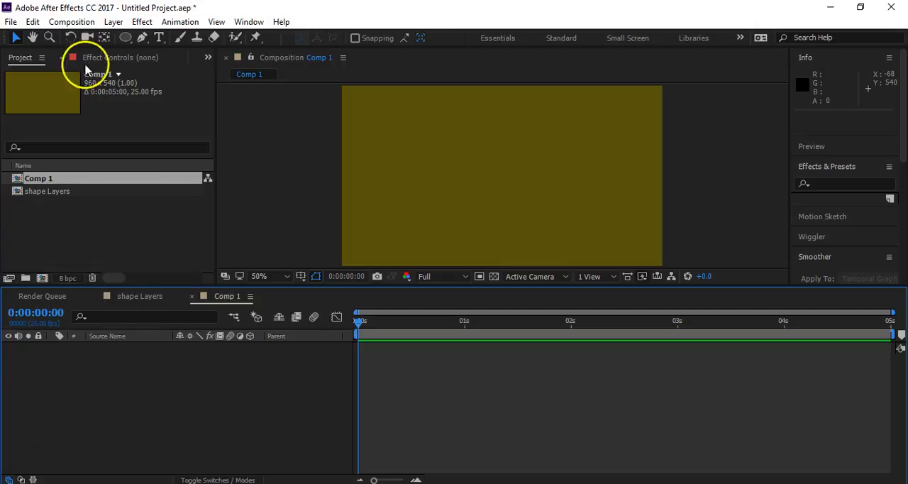
mouse_move(125, 37)
mouse_down()
mouse_move(161, 54)
mouse_move(172, 37)
mouse_up()
drag(464, 151, 524, 208)
click(16, 39)
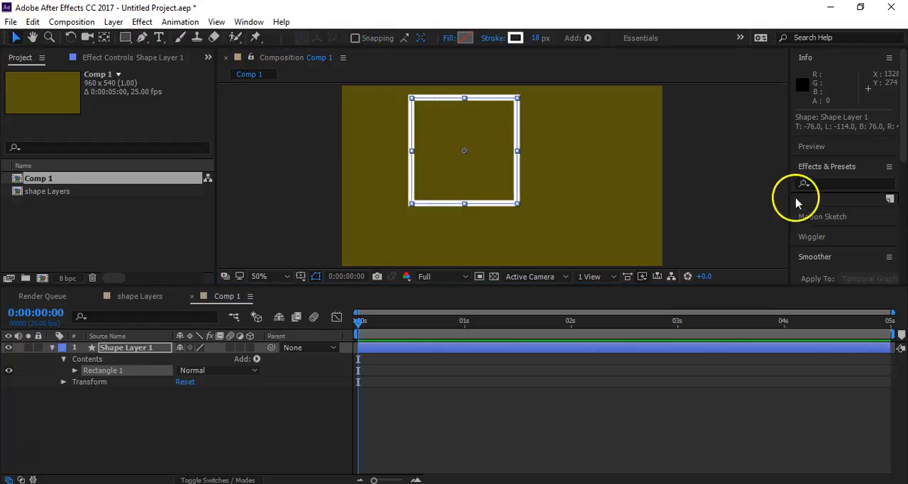
- Center the square horizontally and vertically in the composition, then restore the timeline's height
drag(810, 286, 823, 419)
drag(903, 330, 903, 431)
click(825, 374)
click(872, 374)
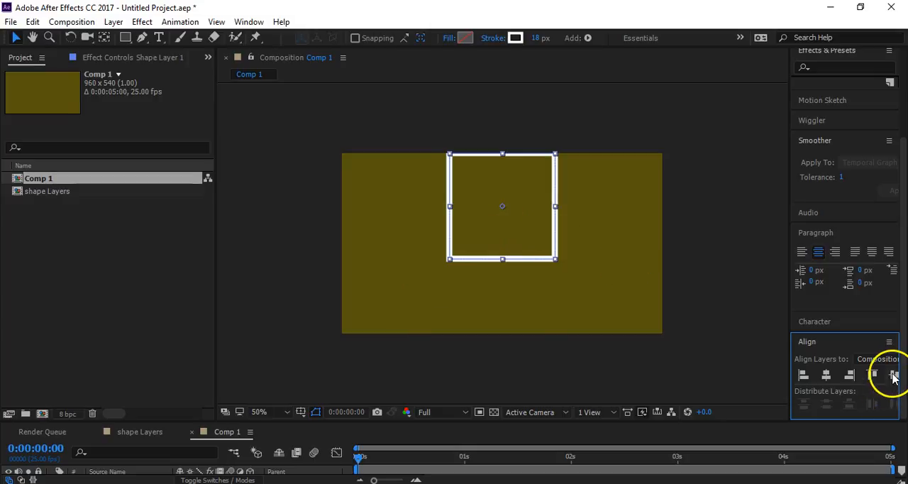
click(893, 376)
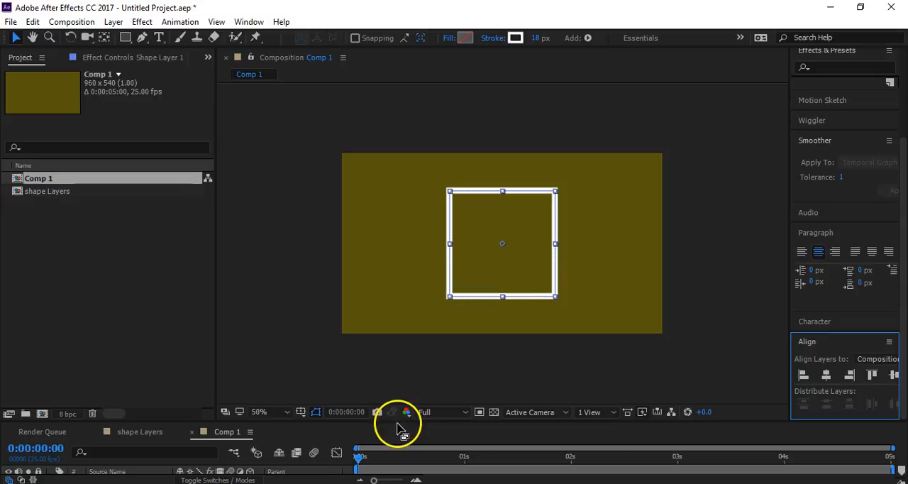
drag(397, 421, 426, 278)
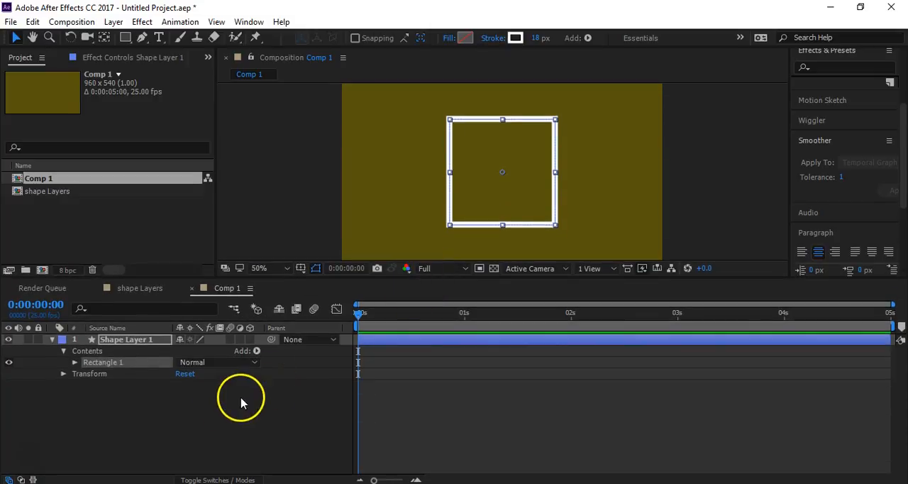
click(188, 408)
click(80, 368)
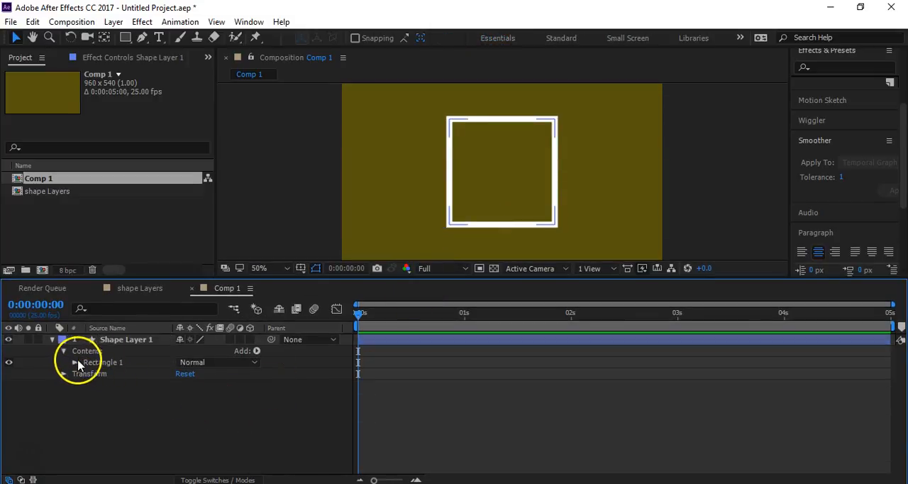
click(256, 351)
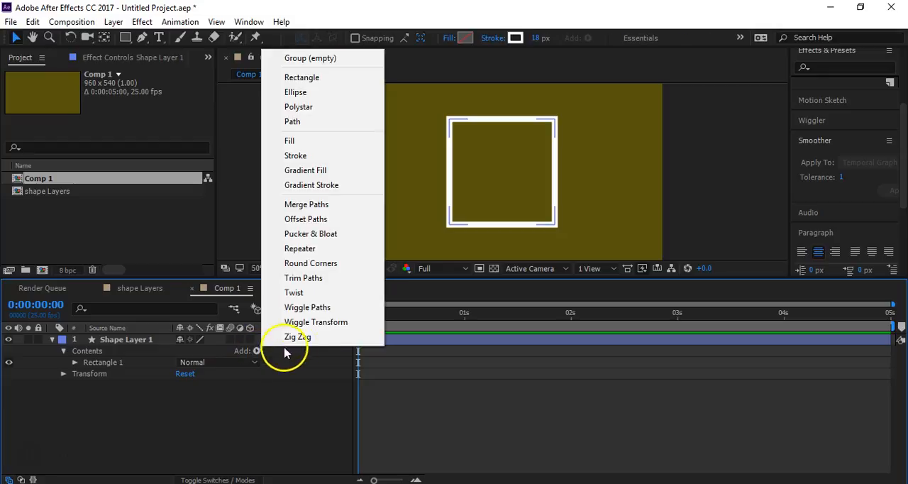
click(319, 285)
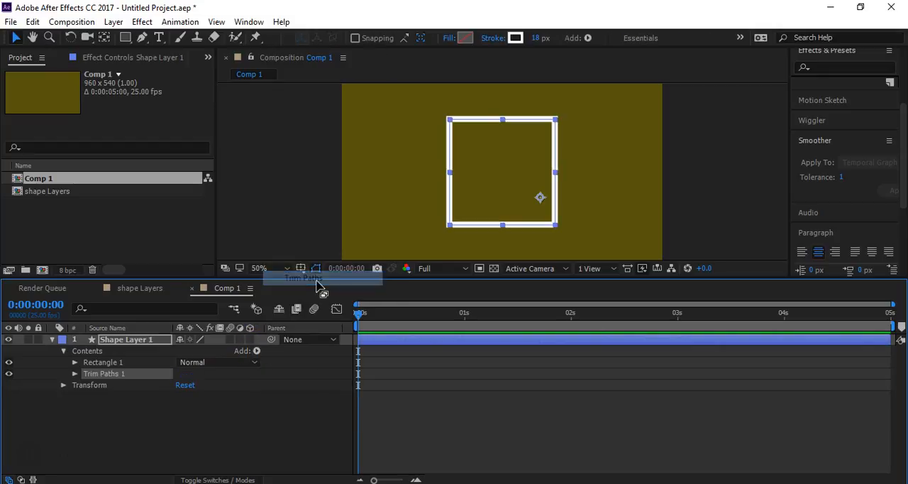
click(95, 373)
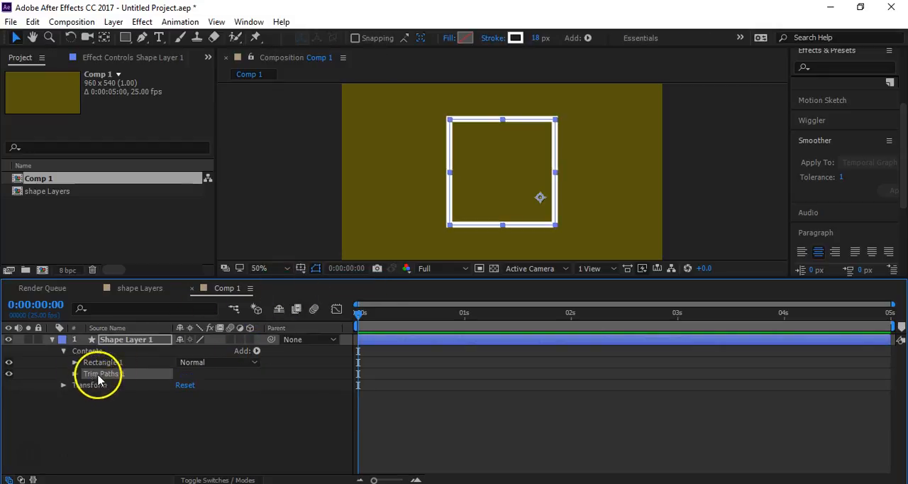
key(Delete)
- Add Trim Paths inside the Rectangle 1 group and show its Start, End and Offset properties
click(95, 363)
click(75, 362)
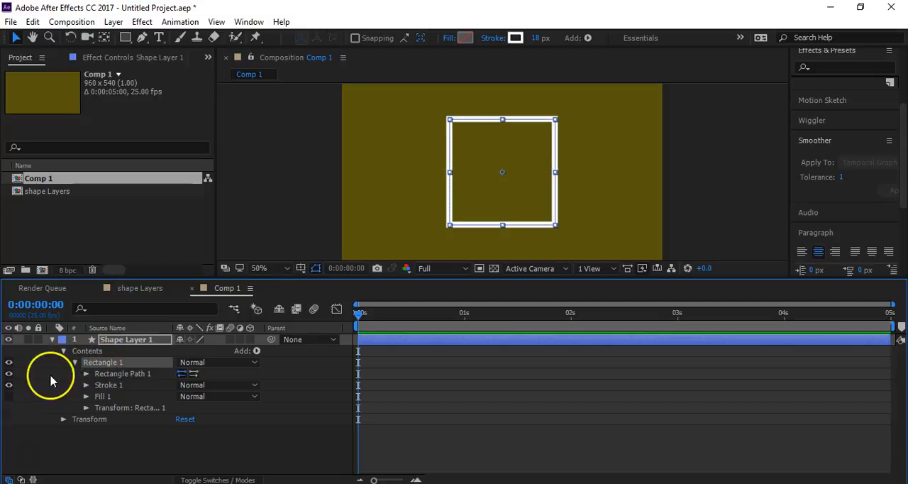
click(107, 385)
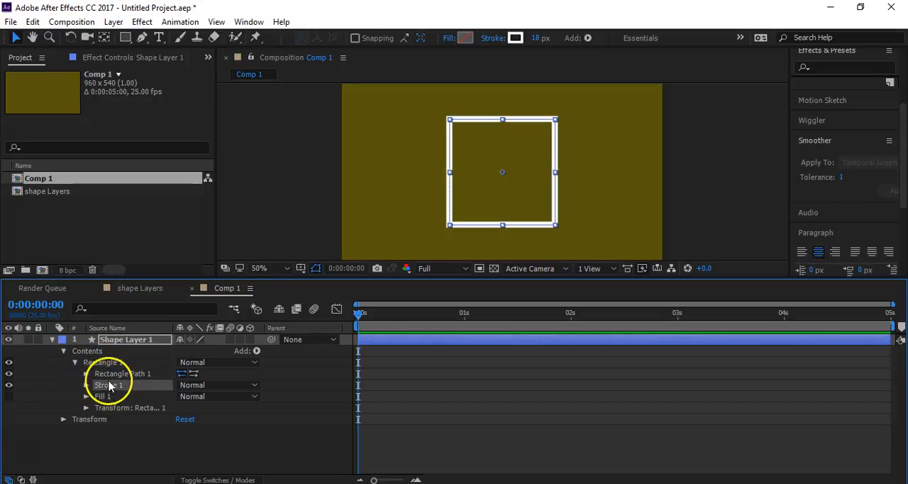
click(256, 350)
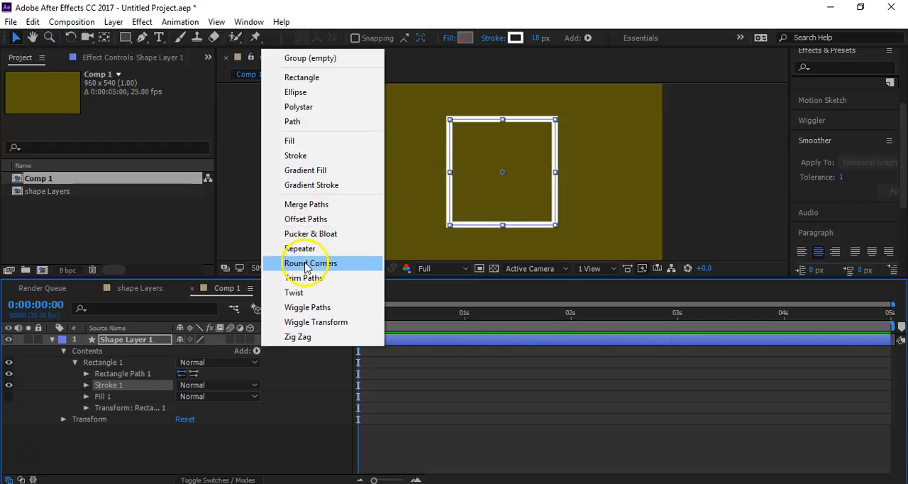
click(305, 278)
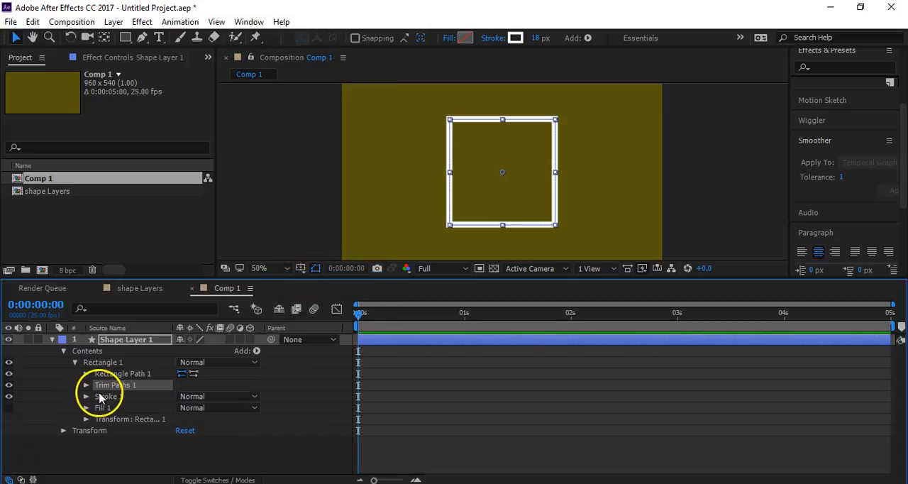
click(86, 385)
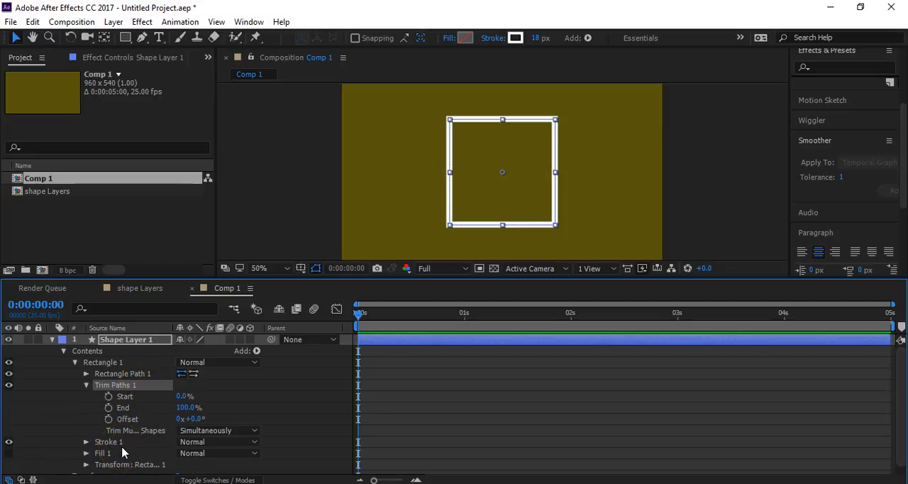
- Keyframe the Trim Paths End from 0% at 0:00:00:00 to 100% at 0:00:00:10
mouse_move(183, 396)
mouse_down()
mouse_move(251, 392)
mouse_move(126, 415)
mouse_move(217, 406)
mouse_up()
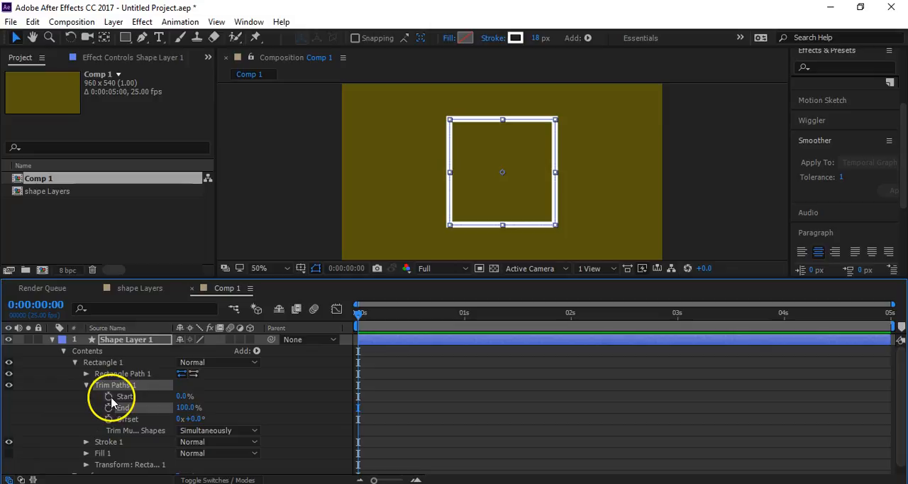
mouse_move(231, 405)
mouse_down()
mouse_move(225, 415)
mouse_move(161, 411)
mouse_up()
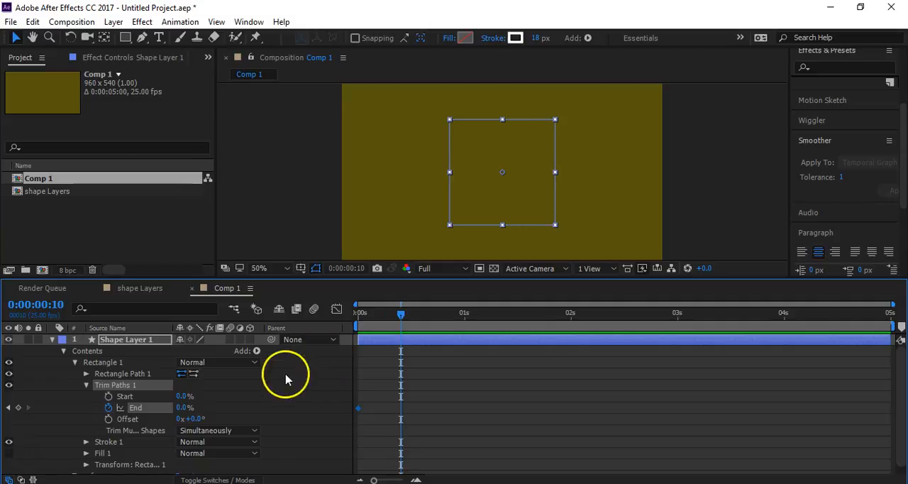
drag(185, 407, 270, 401)
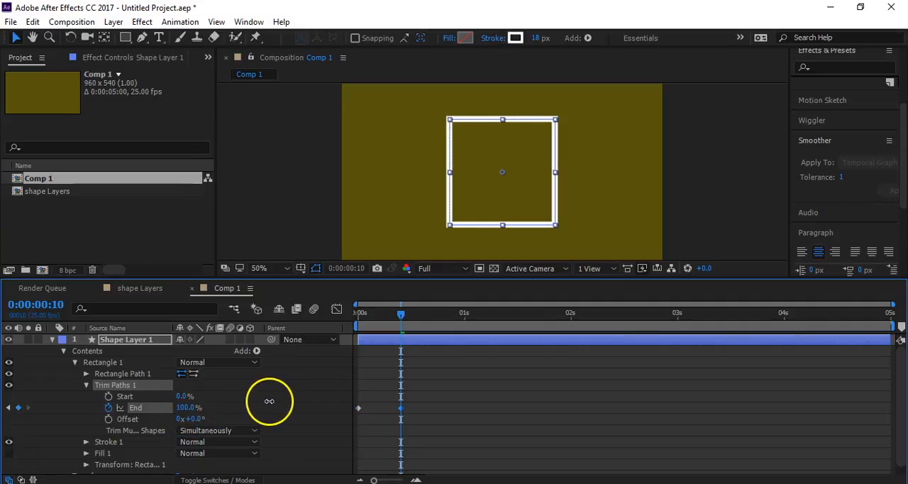
- Keyframe the Trim Paths Start from 0% at 0:00:00:05 to 100% at 0:00:00:20 and play the animation
drag(402, 321, 382, 329)
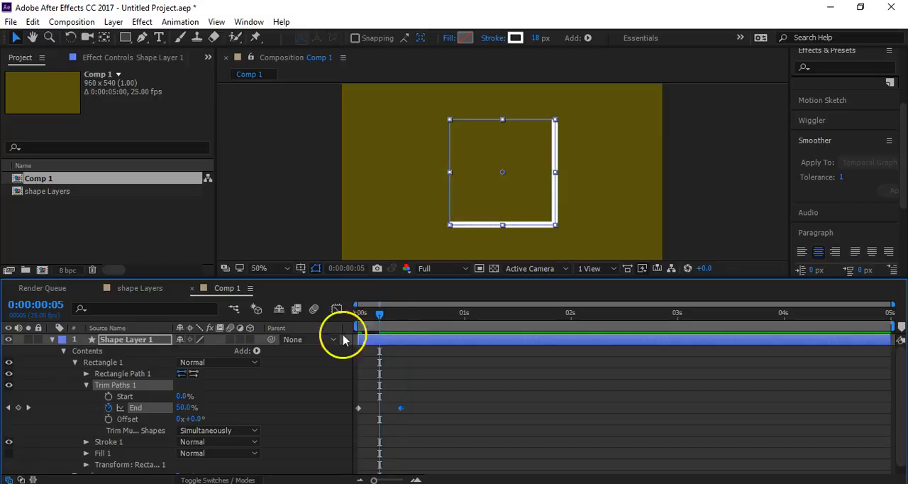
click(109, 396)
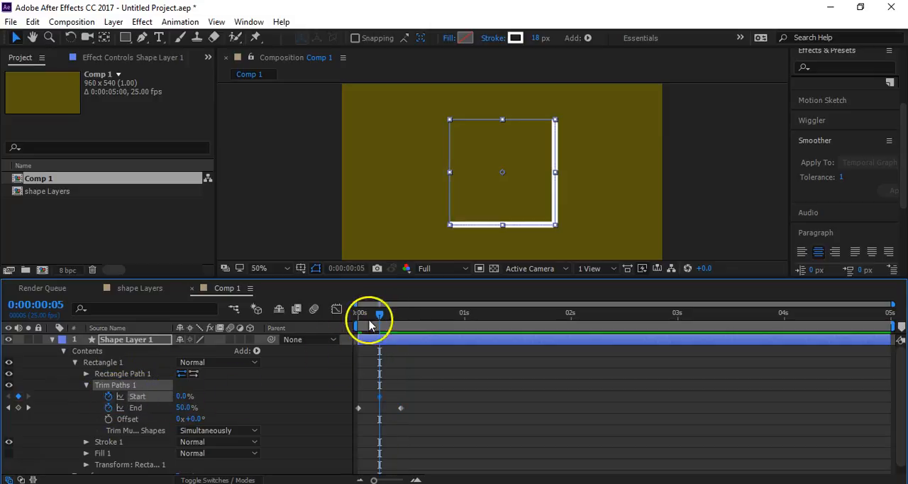
drag(379, 318, 401, 323)
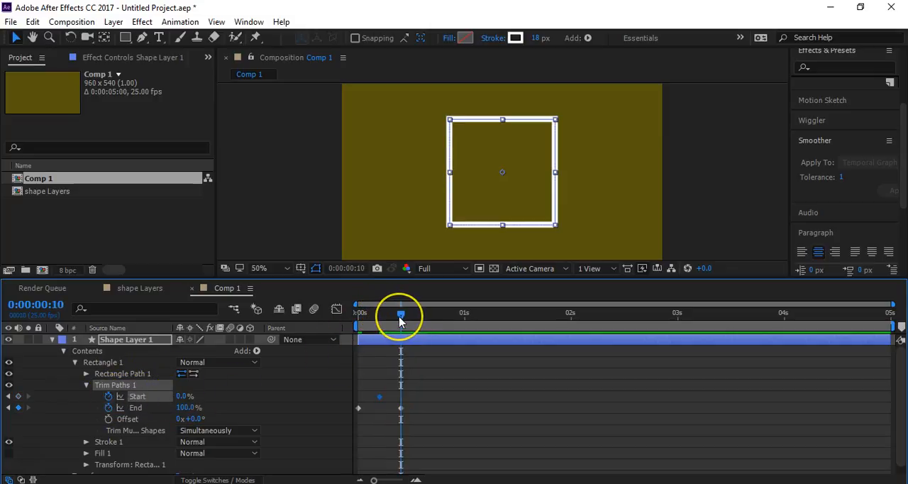
key(shift+Page_Down)
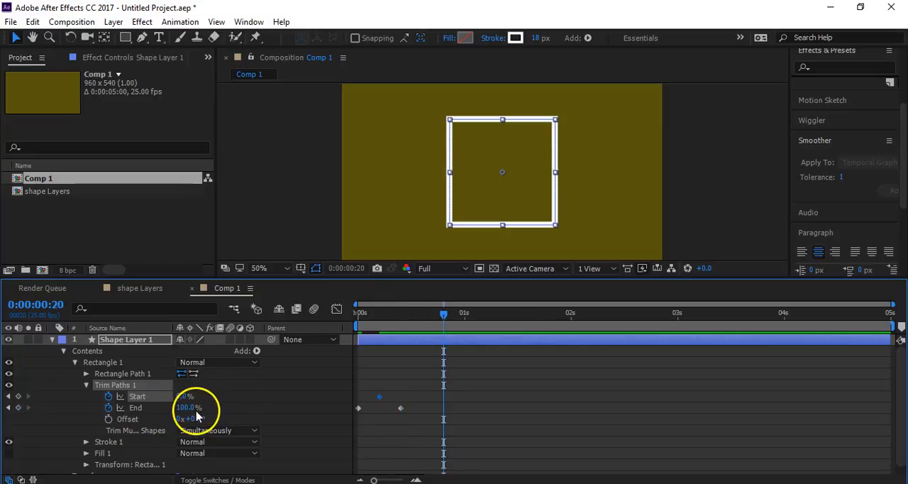
drag(190, 396, 286, 396)
key(Home)
key(space)
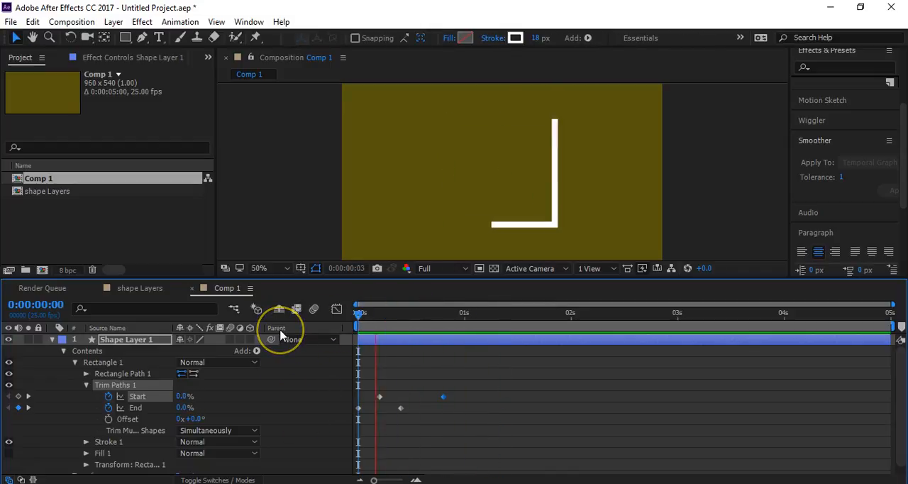
- Easy-ease all Start and End keyframes and steepen the middle of both value curves in the graph editor
drag(470, 390, 355, 451)
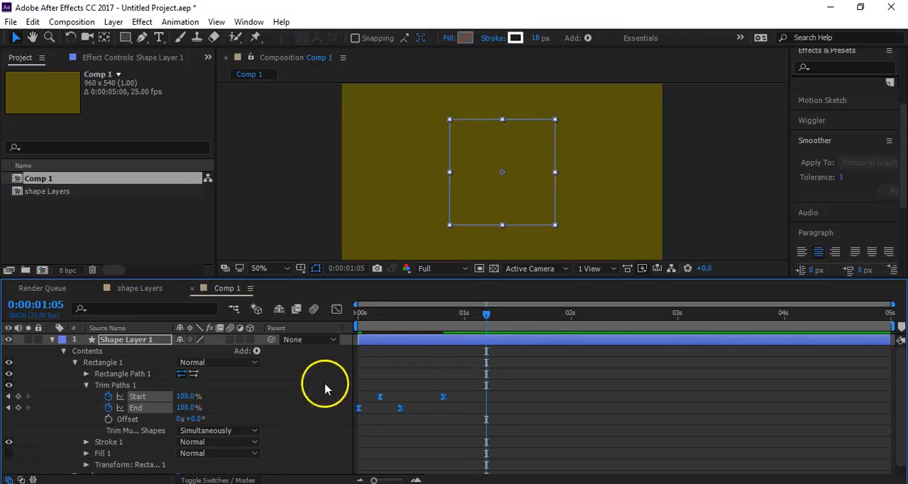
click(335, 311)
drag(467, 337, 414, 435)
drag(423, 344, 373, 346)
drag(417, 448, 437, 441)
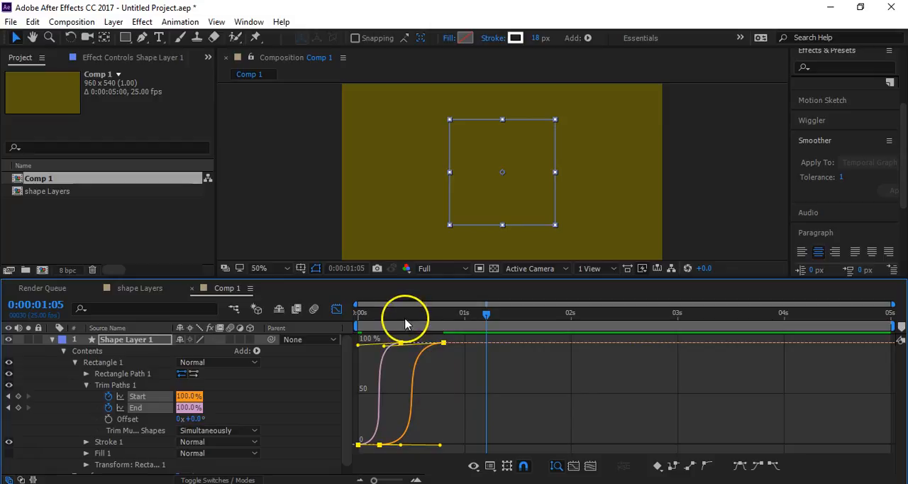
- Preview the eased stroke, end the work area at 0:00:01:04 and play that range
key(space)
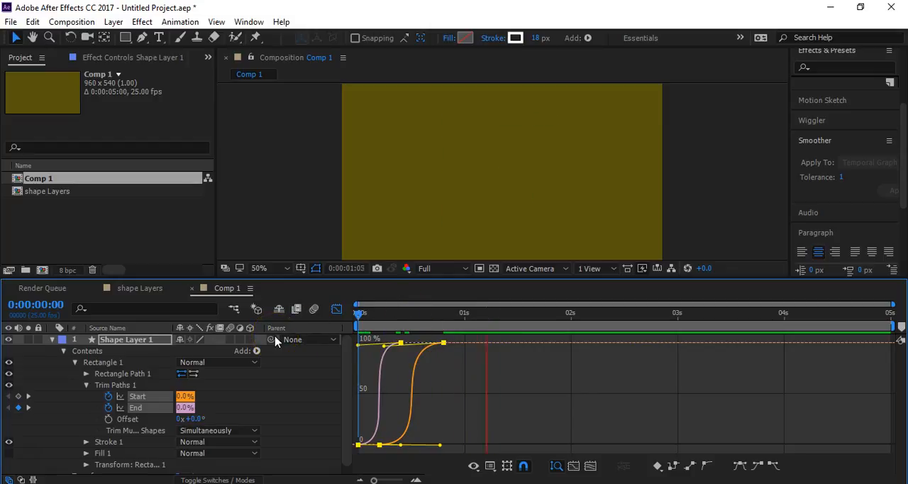
key(space)
click(481, 317)
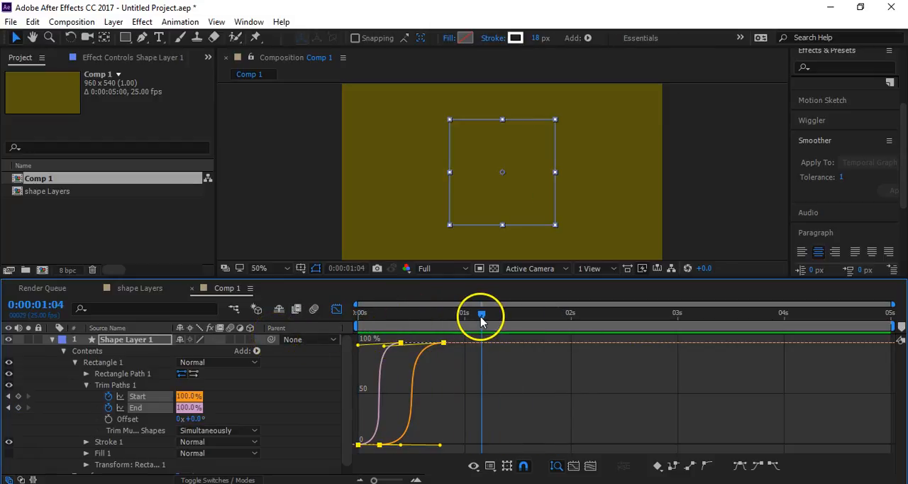
key(space)
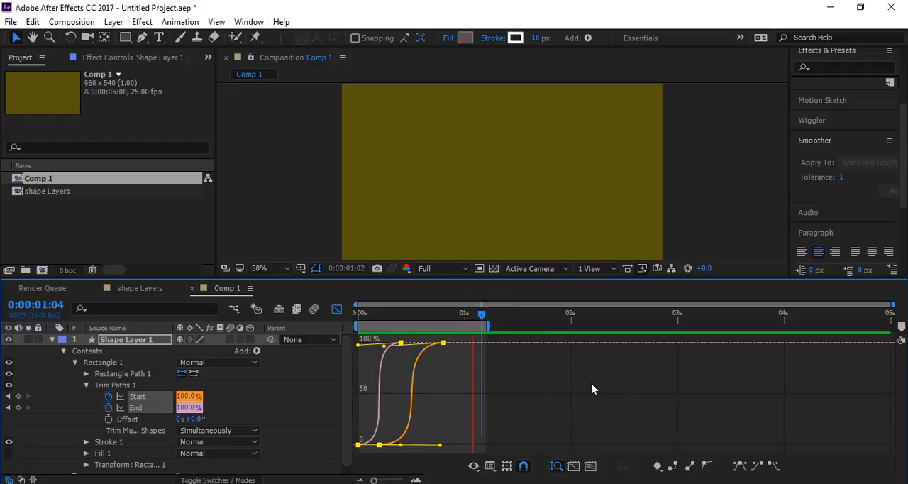
- Reshape the Start and End curves to rise quickly at first and ease out gradually, then preview the motion
drag(440, 444, 386, 393)
mouse_move(383, 346)
mouse_down()
mouse_move(377, 355)
mouse_move(383, 346)
mouse_up()
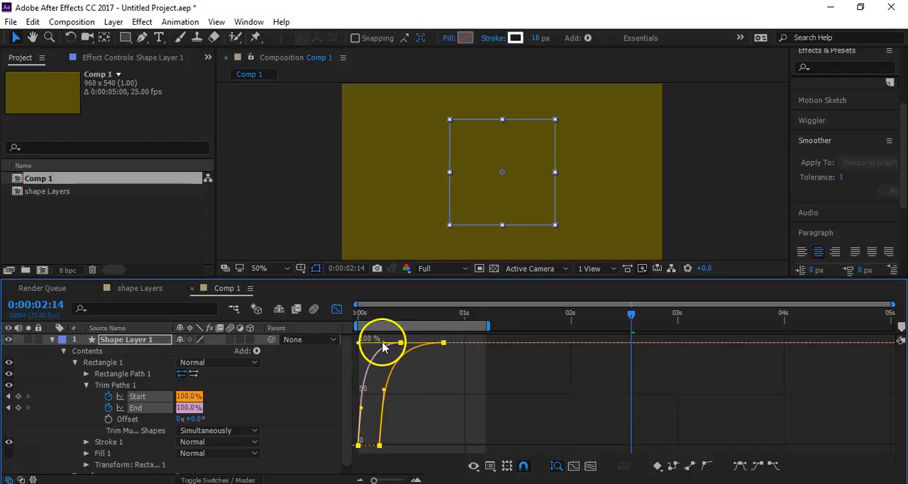
drag(434, 316, 256, 346)
key(space)
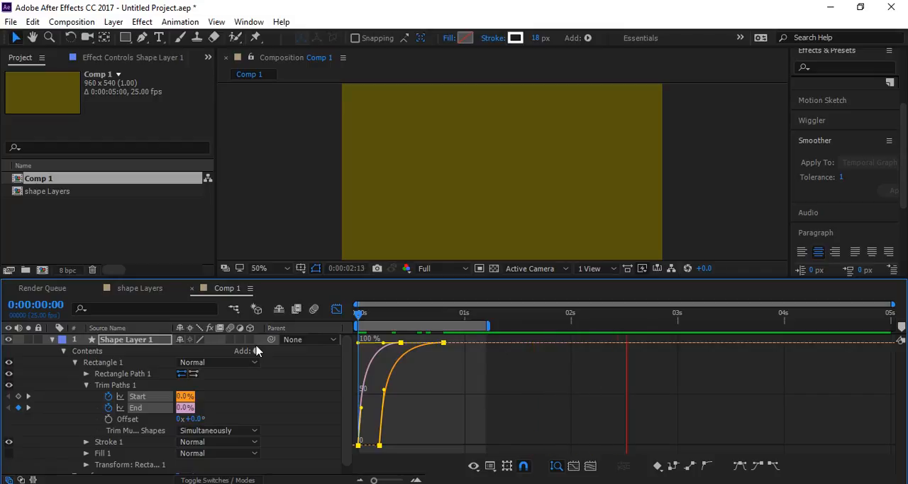
click(302, 348)
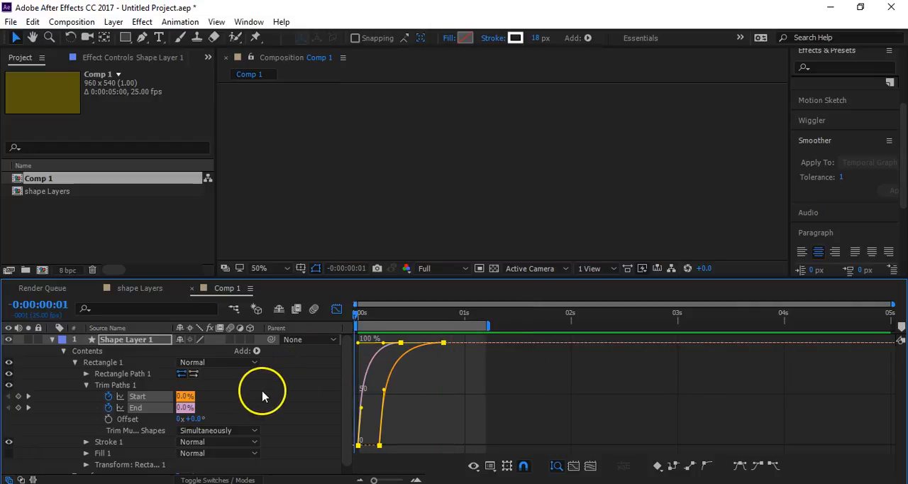
- At 0:00:00:10, add dashes to the square's stroke with round caps and a dash length of 29
drag(426, 313, 402, 321)
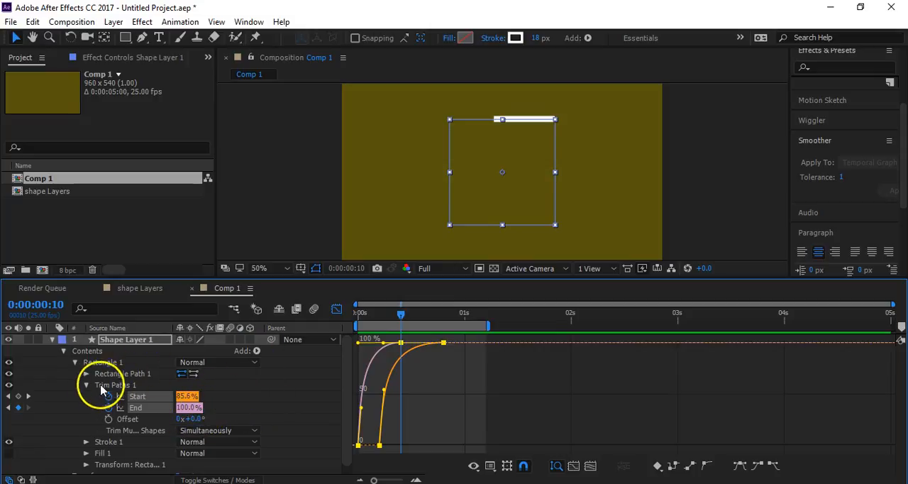
click(85, 441)
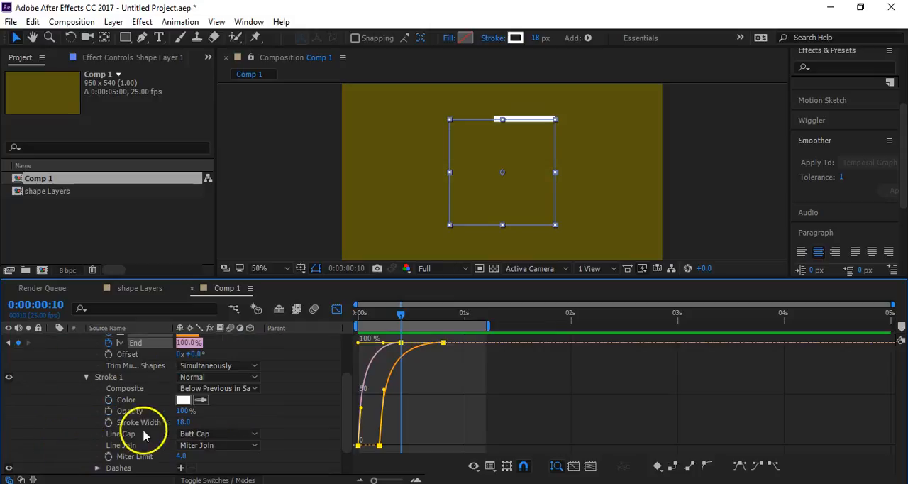
click(182, 468)
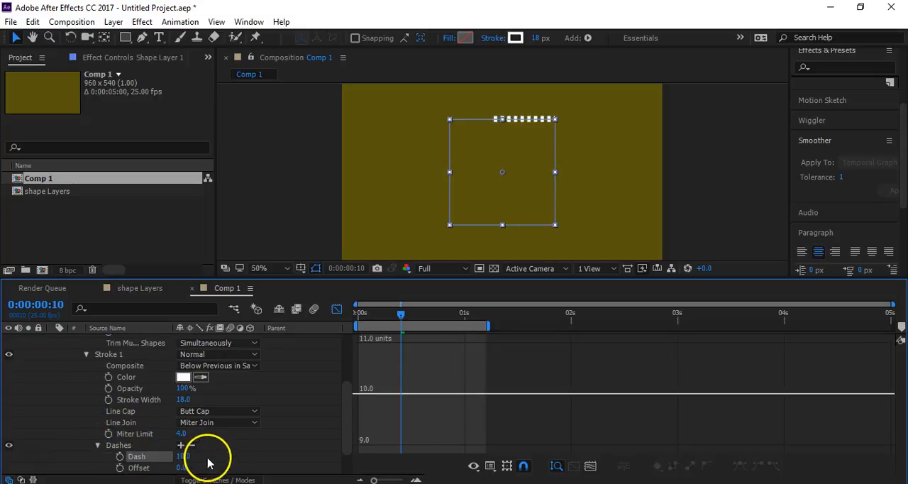
click(212, 411)
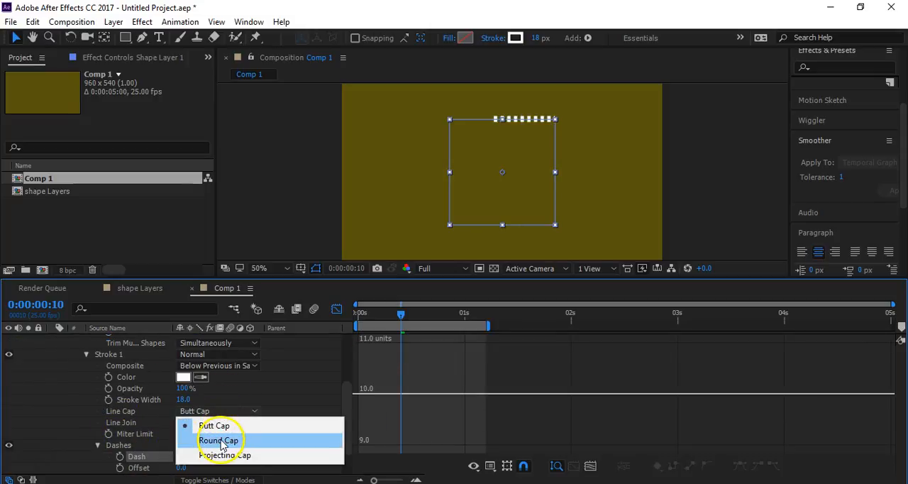
click(225, 440)
drag(182, 456, 197, 459)
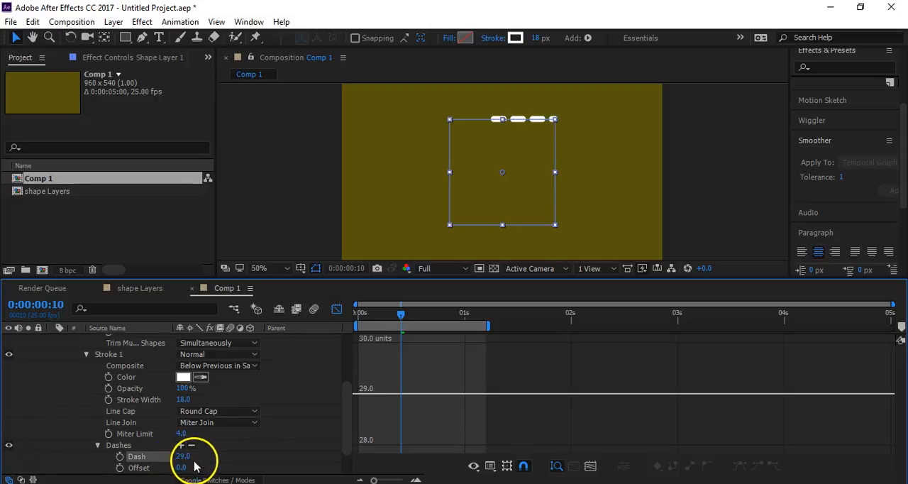
- Add a gap to the square stroke's dashes, setting Dash to 0 and Gap to 24 for a dotted line
click(203, 449)
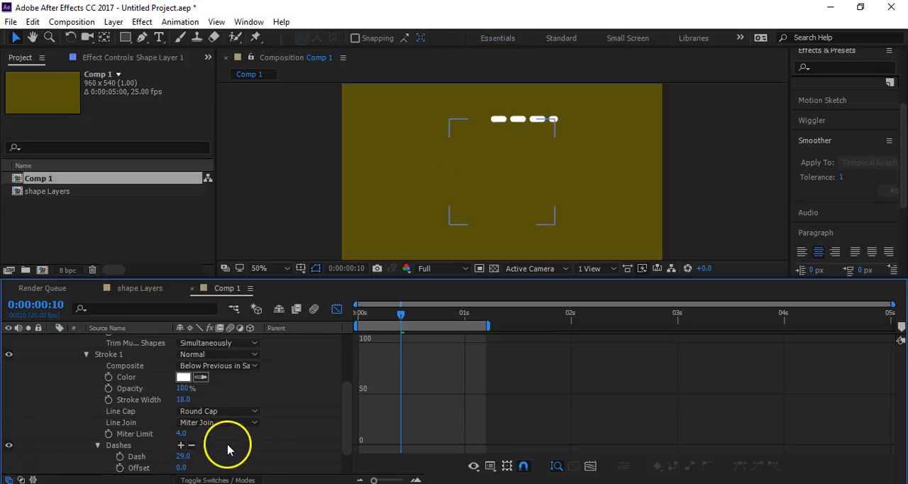
click(182, 444)
drag(187, 468, 167, 460)
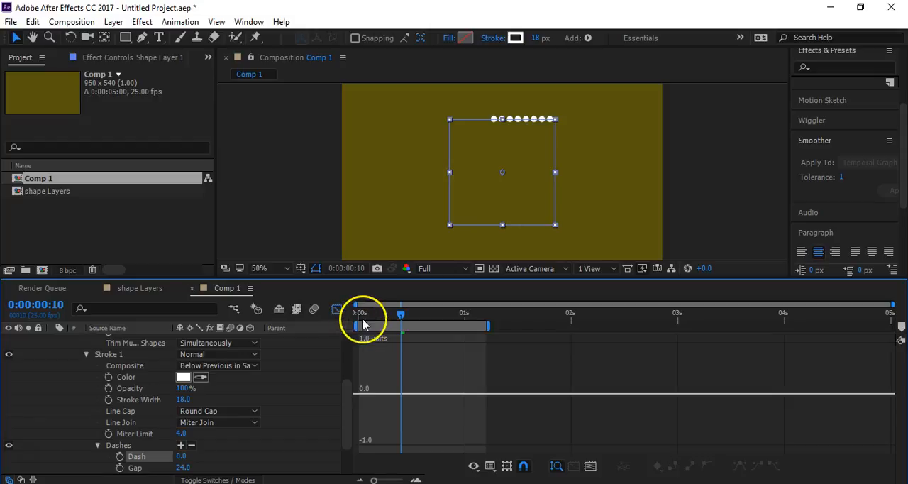
- Preview the dotted stroke from the start and extend the work area's end to just before 3 seconds
drag(374, 313, 332, 326)
key(space)
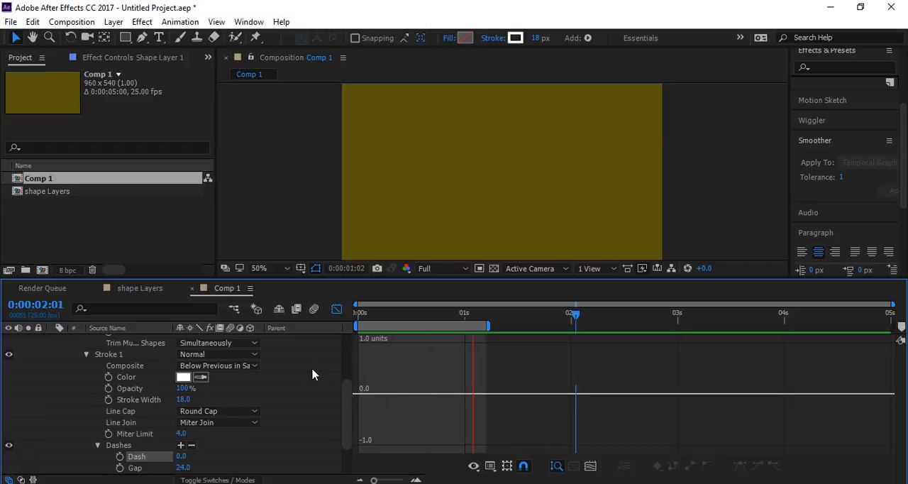
click(348, 416)
click(606, 313)
drag(489, 325, 666, 337)
- Duplicate the Rectangle 1 group inside Shape Layer 1
scroll(76, 365, up, 3)
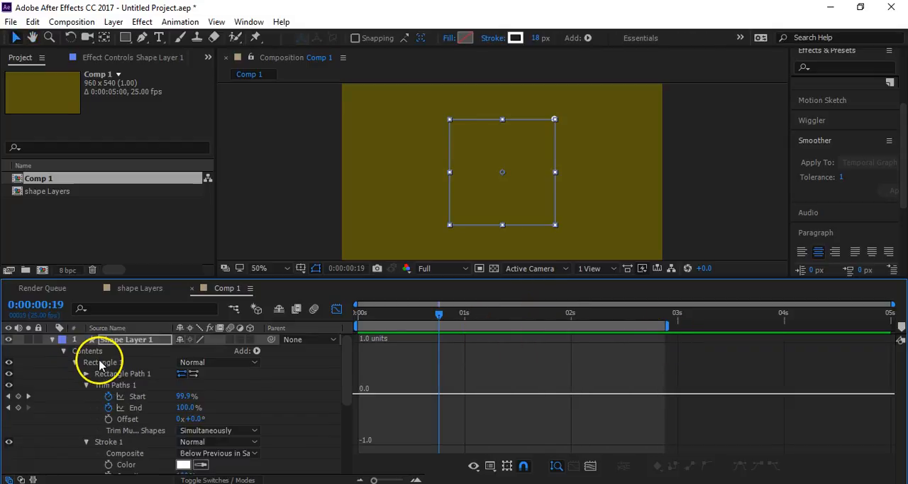
click(74, 362)
click(108, 363)
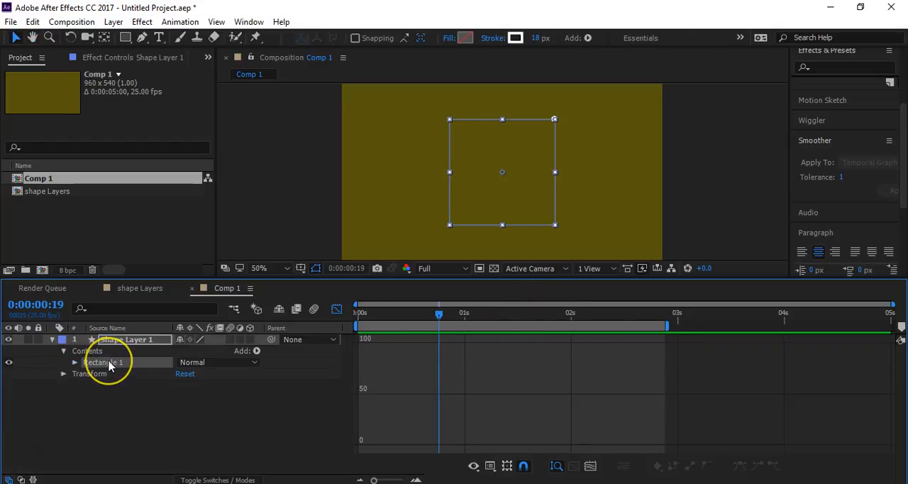
key(ctrl+d)
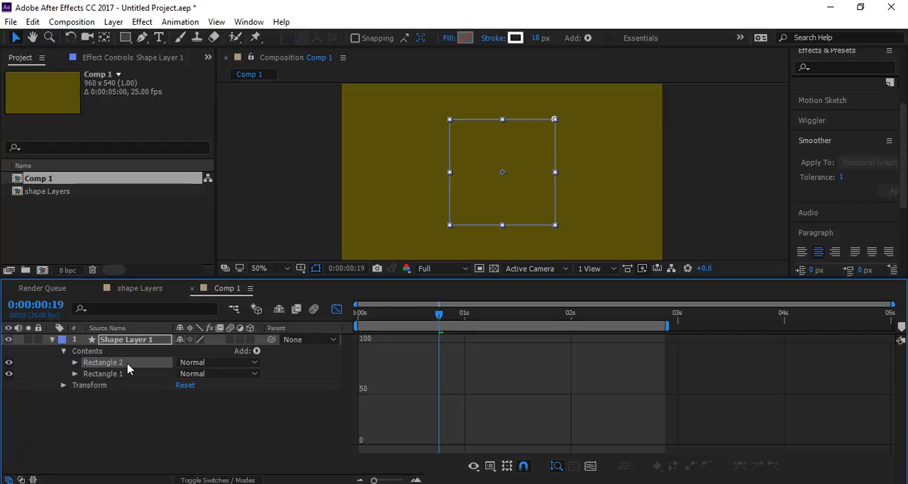
- Show the keyframes in the layer view and delay the duplicated rectangle's Start and End keyframes by about 0.6 seconds
key(u)
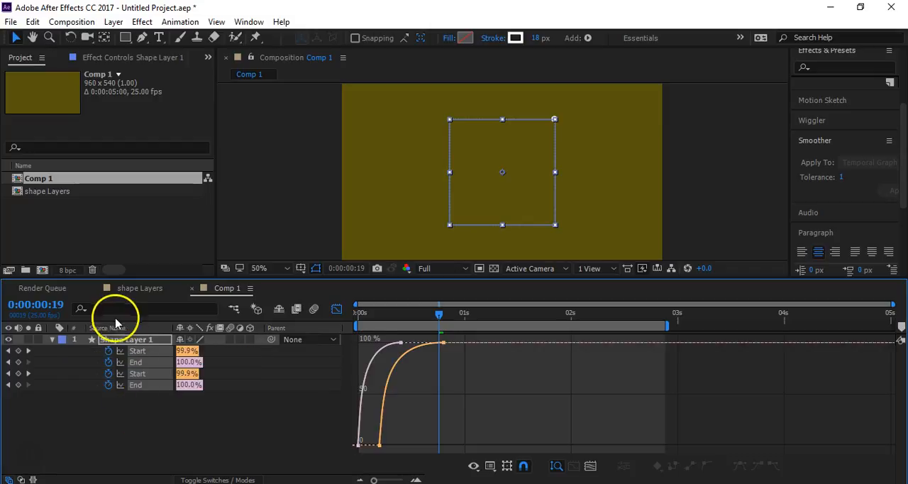
click(336, 310)
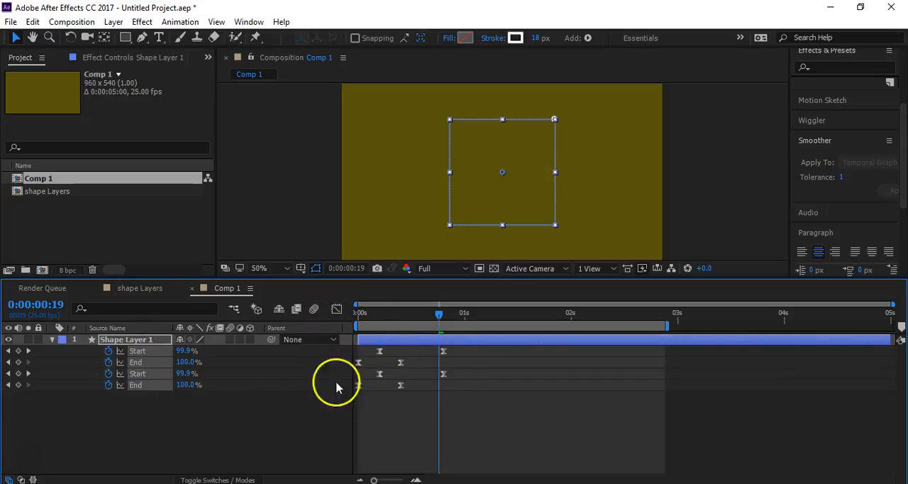
drag(468, 349, 427, 367)
- Play the two staggered dotted square strokes from the start and check the frame at 0:00:00:08
drag(415, 319, 297, 337)
key(space)
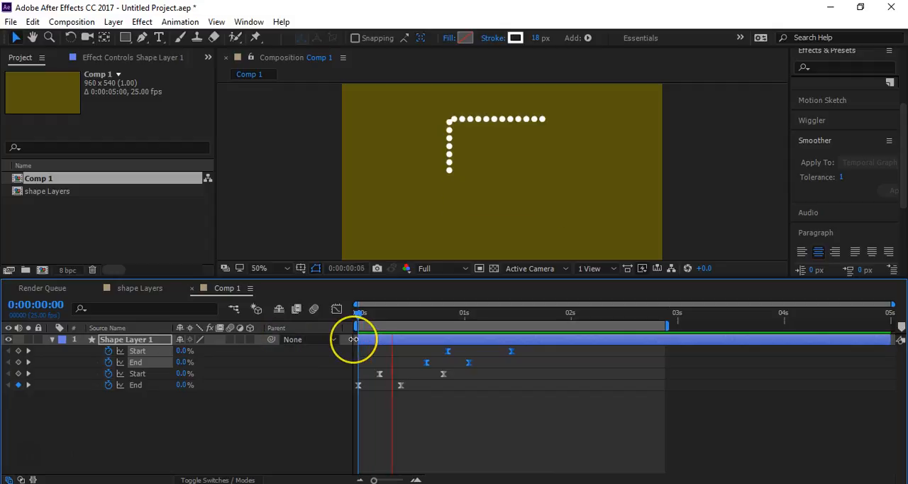
key(space)
click(291, 426)
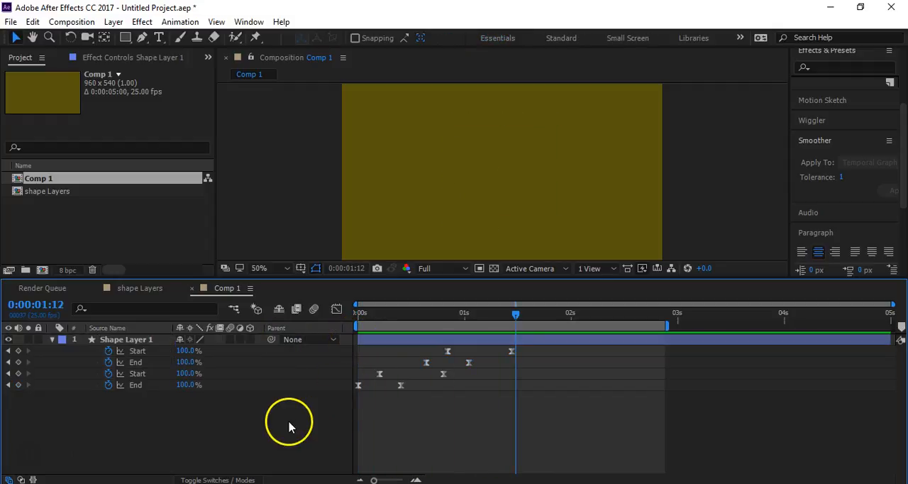
drag(383, 317, 393, 341)
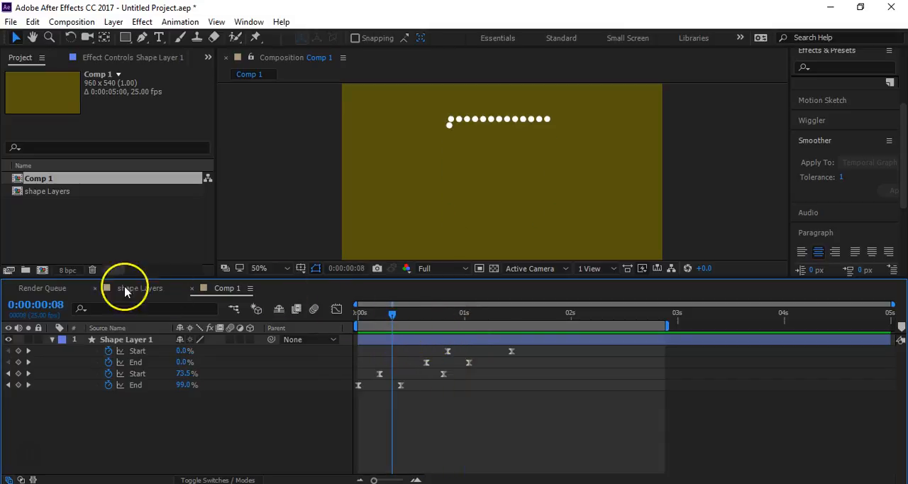
- In the shape Layers composition, return to 0:00:00:00 and add Trim Paths to the Dotted Circle layer
click(145, 288)
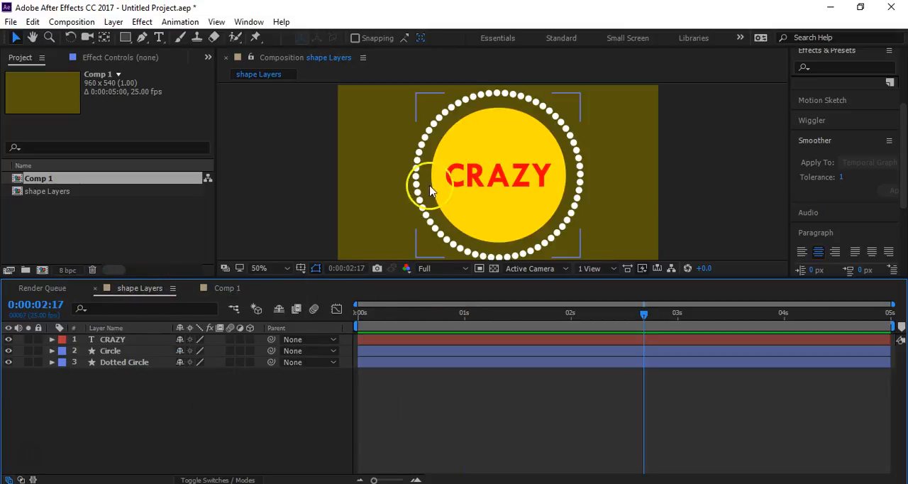
drag(378, 312, 352, 319)
click(118, 363)
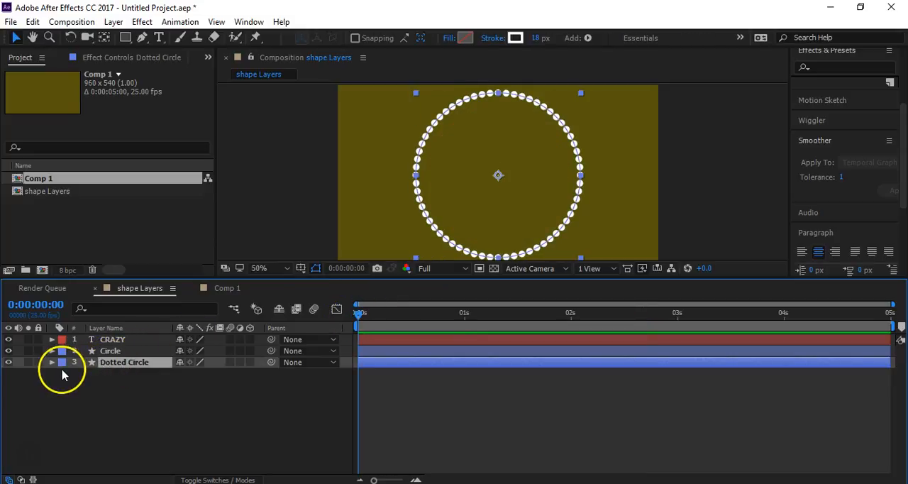
click(51, 362)
scroll(21, 387, down, 2)
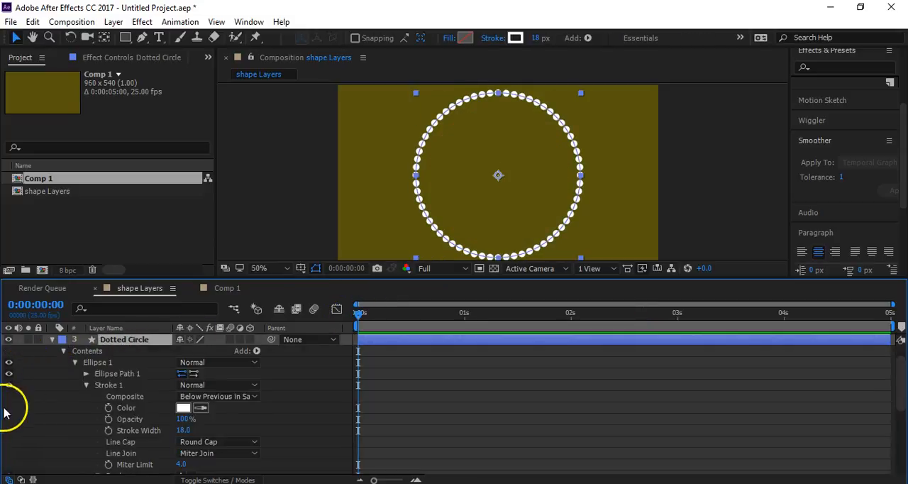
click(90, 387)
click(85, 385)
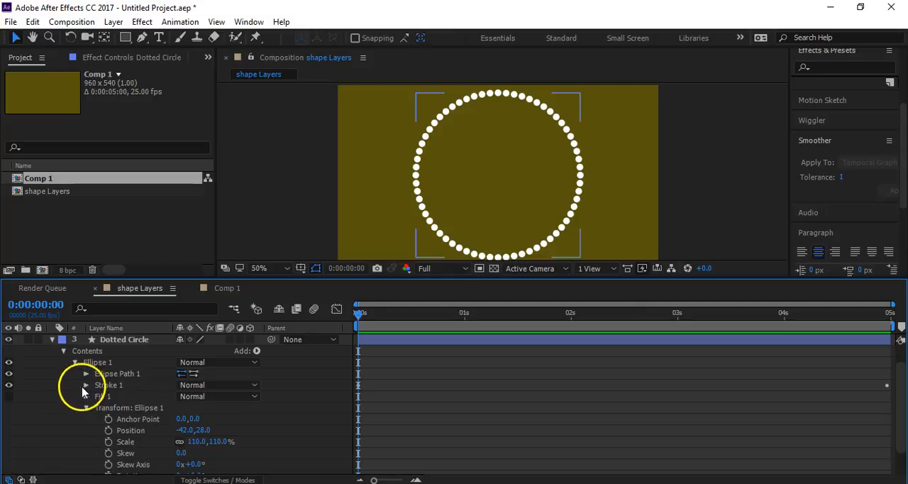
click(256, 350)
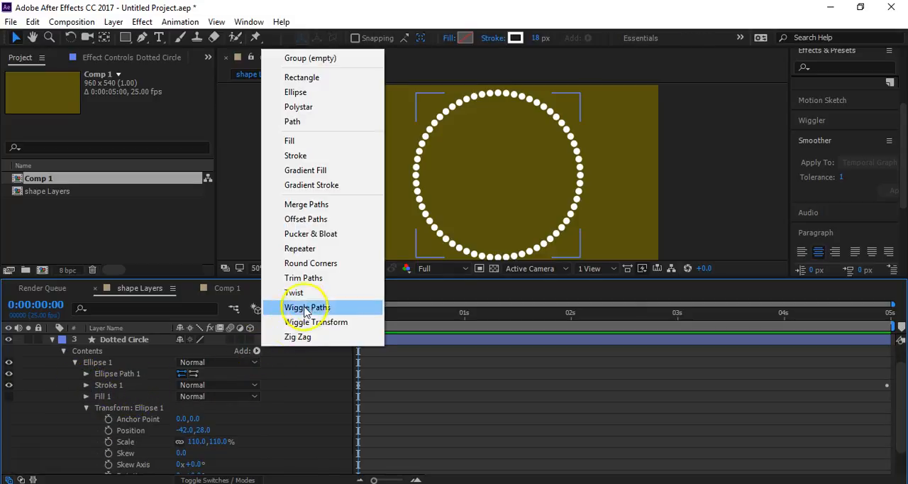
click(312, 282)
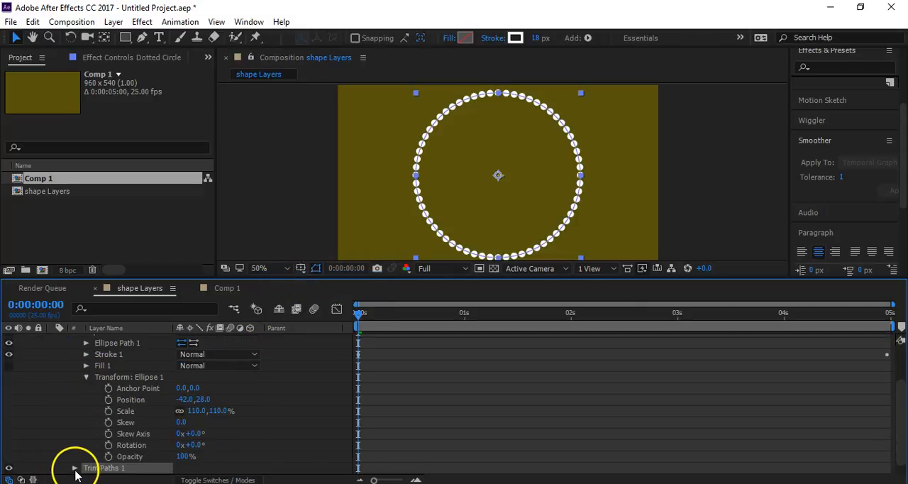
- Move Trim Paths 1 into the Ellipse 1 group, directly above Stroke 1, and expand its properties
click(87, 377)
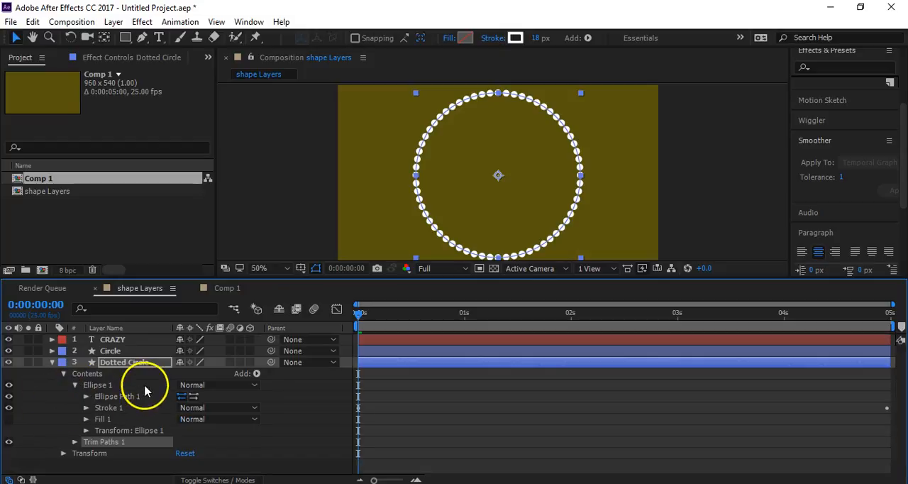
drag(107, 445, 106, 407)
click(86, 408)
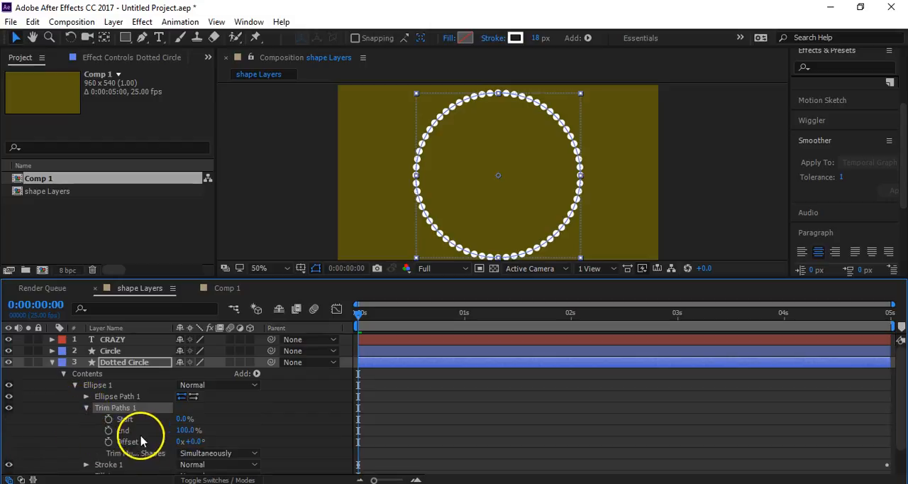
- Keyframe the dotted circle's trim End at 0% on 0:00:00:00 and 100% on 0:00:00:10
drag(166, 429, 120, 431)
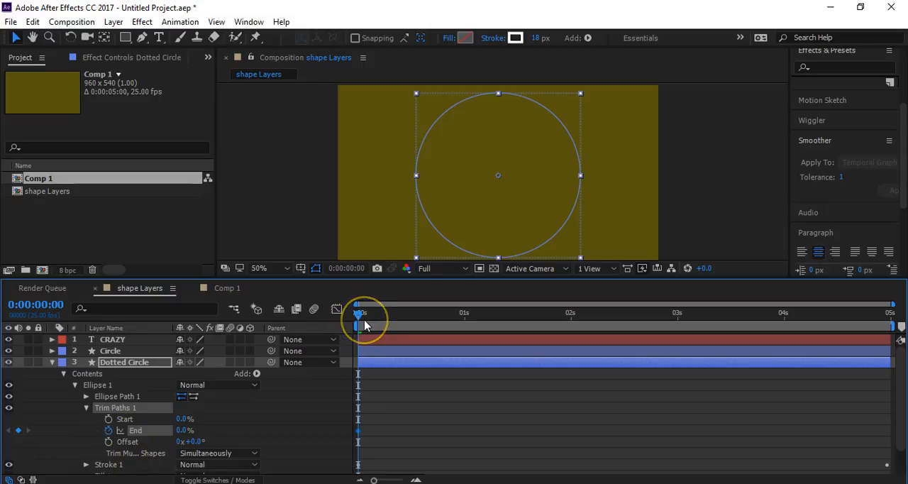
key(shift+Page_Down)
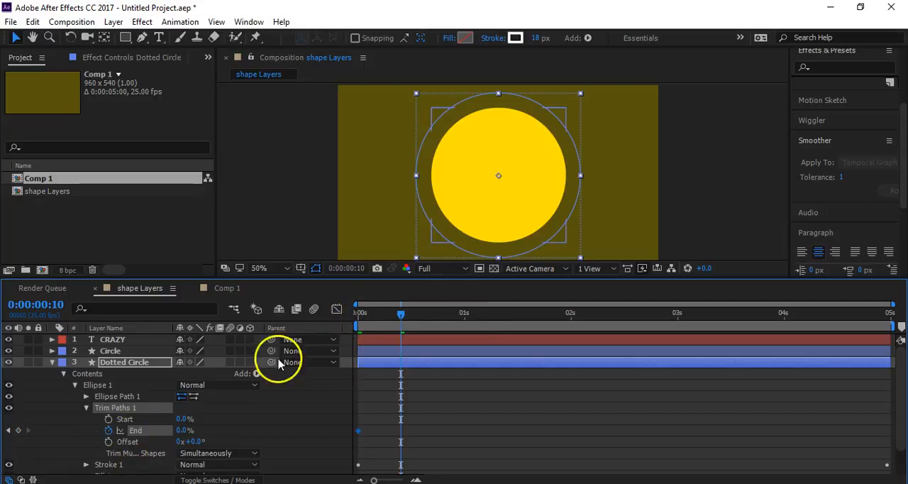
drag(183, 433, 246, 425)
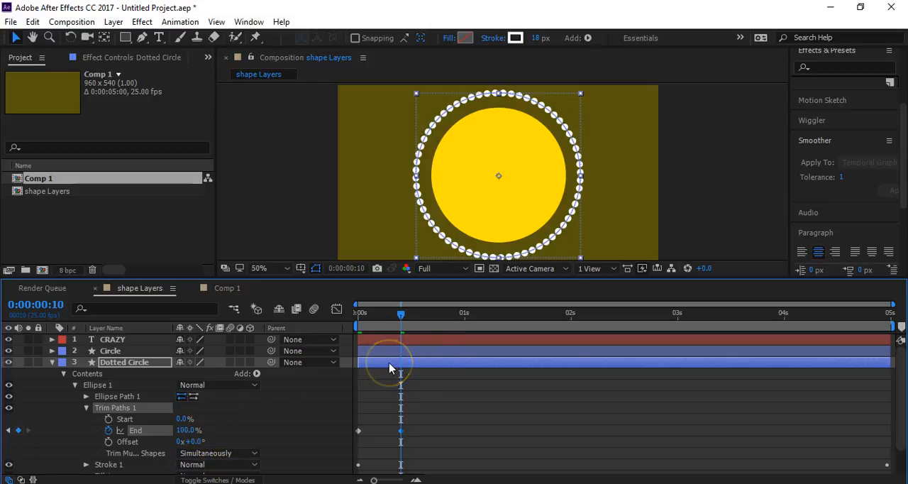
- Preview the circle drawing on and move its 100% End keyframe to 0:00:00:20
key(Home)
key(space)
drag(397, 443, 444, 446)
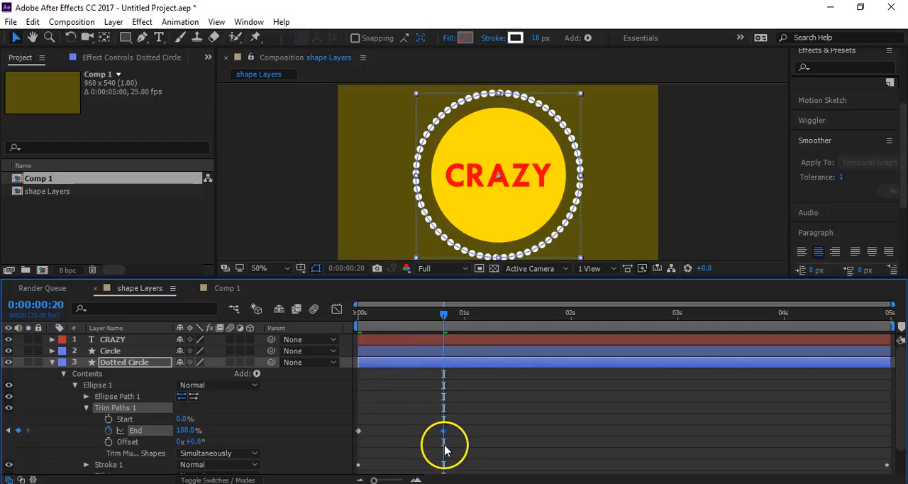
- Keyframe the dotted circle's trim Start at 0% on 0:00:00:10 and 100% on 0:00:01:05
key(shift+Page_Up)
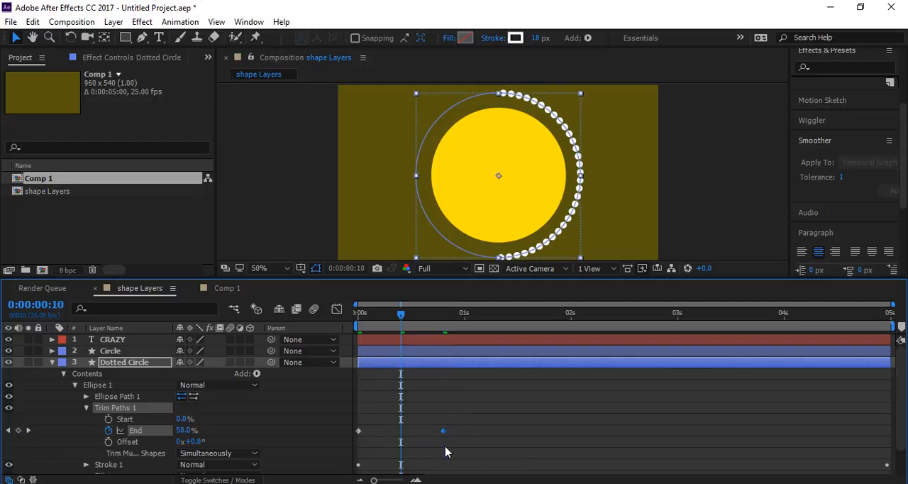
click(109, 418)
key(shift+Page_Down)
key(shift+Page_Down)
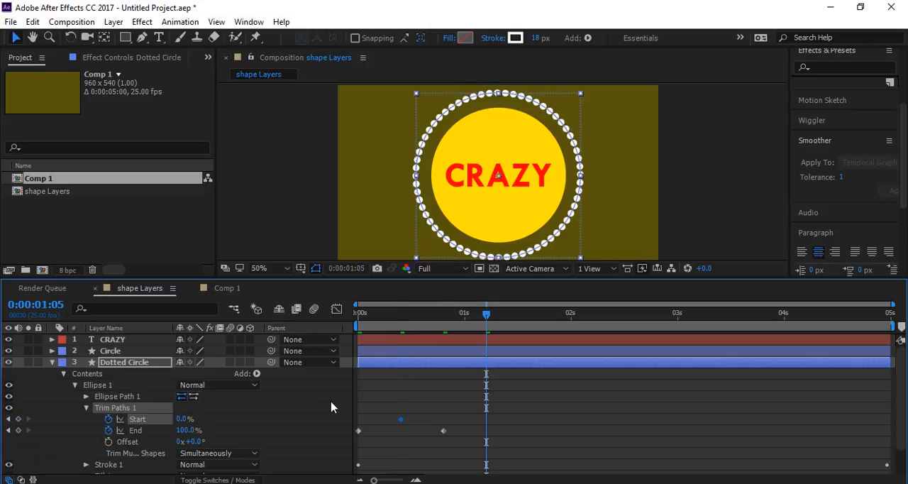
drag(182, 420, 284, 431)
- Preview the dotted circle from the start and easy-ease all its Start and End keyframes
click(355, 314)
click(324, 391)
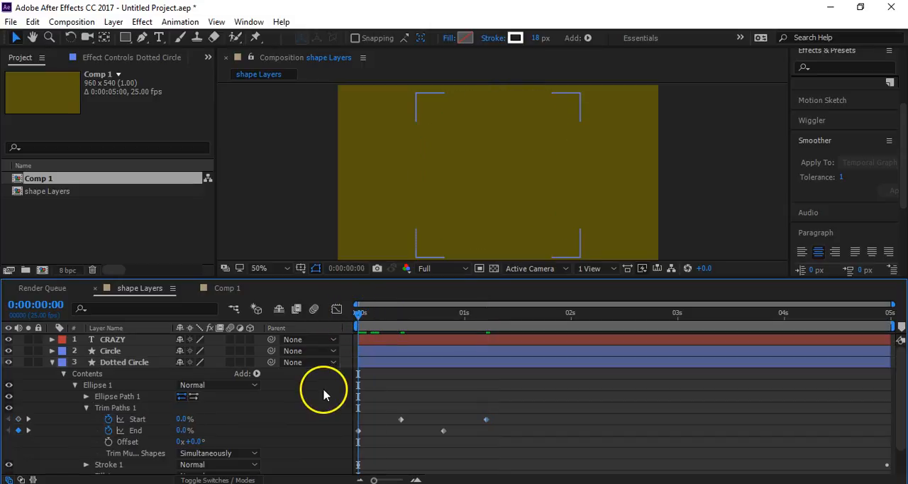
key(space)
key(space)
drag(525, 412, 335, 462)
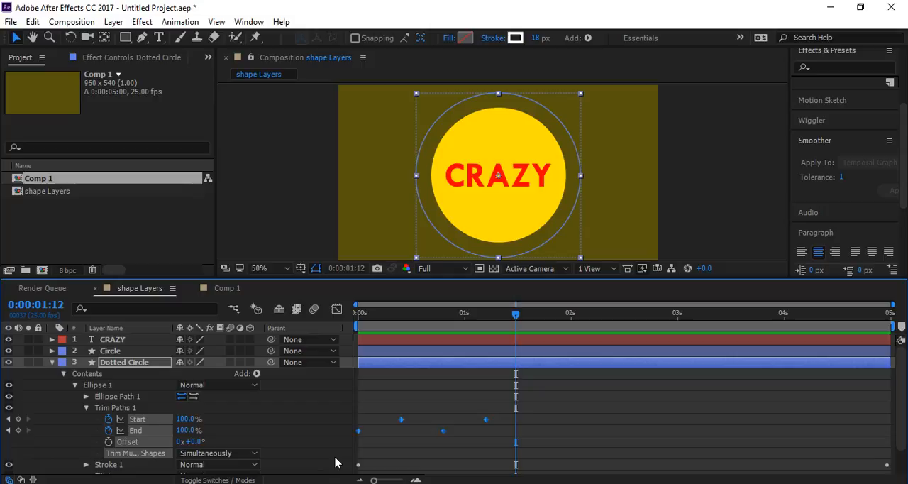
- Collapse Ellipse 1 and duplicate it to make four ellipse groups in the Dotted Circle layer
click(74, 385)
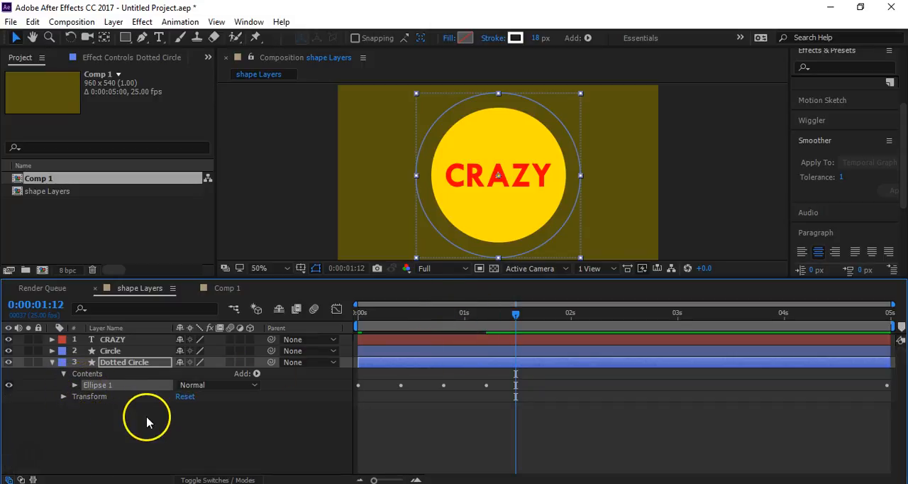
key(ctrl+d)
drag(495, 375, 334, 389)
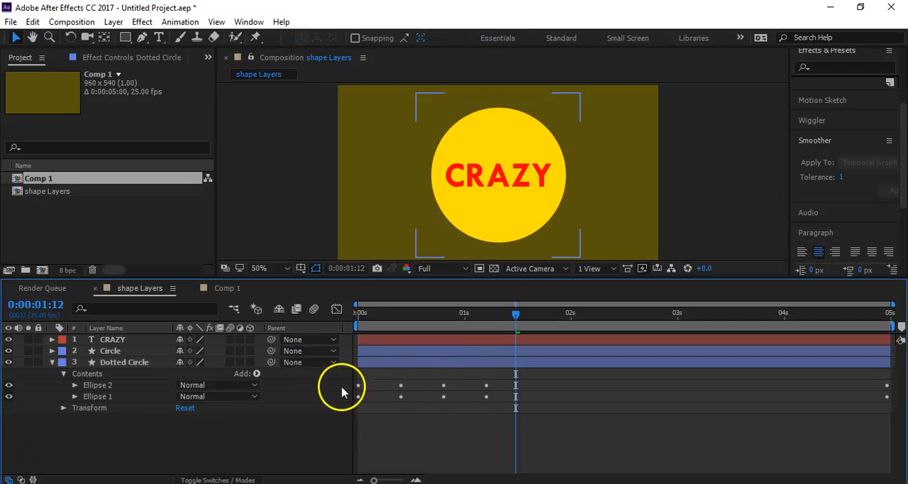
click(105, 385)
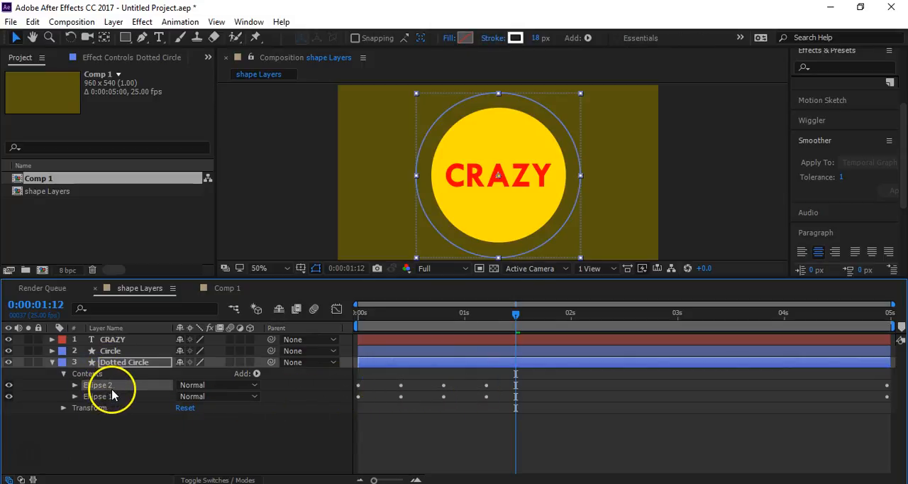
key(ctrl+d)
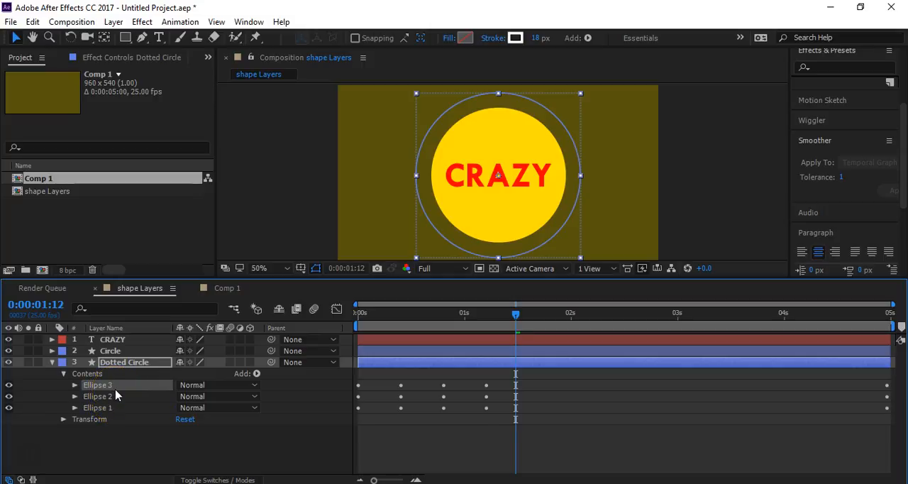
key(ctrl+d)
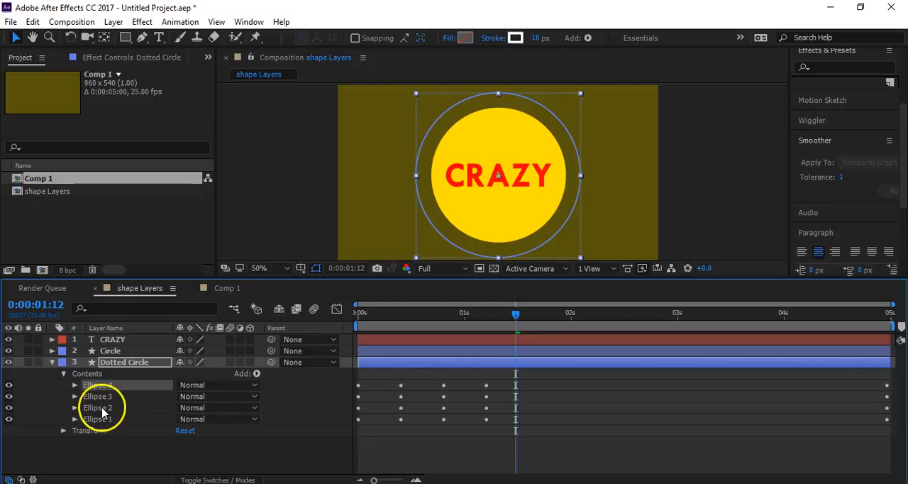
- Reveal the Dotted Circle's keyframes and easy-ease the last dash Offset keyframe of all four ellipses
key(u)
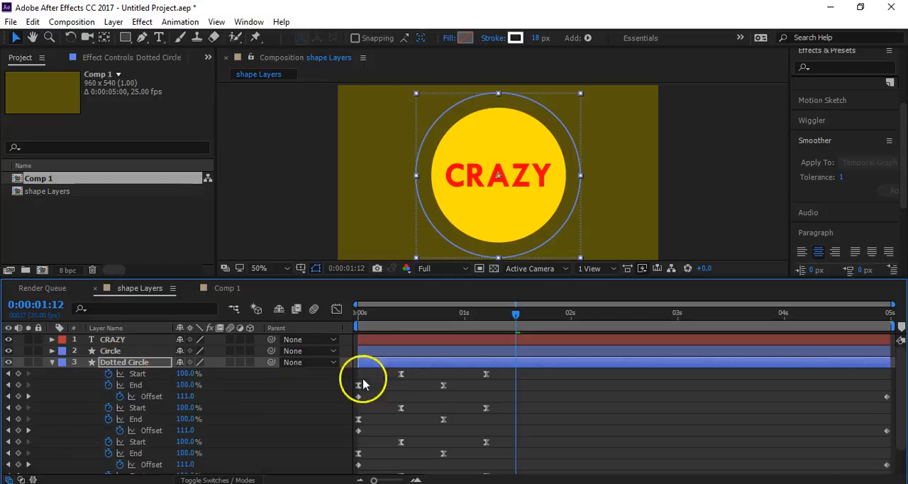
scroll(477, 415, down, 3)
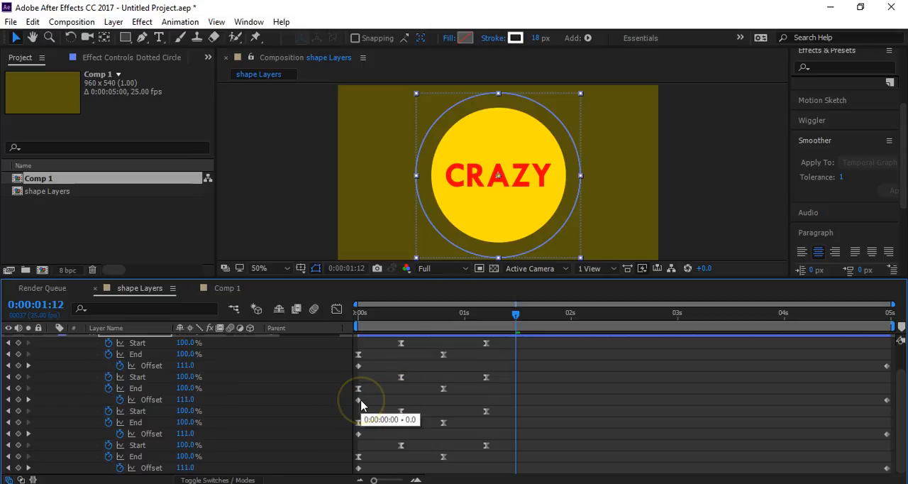
drag(346, 399, 896, 406)
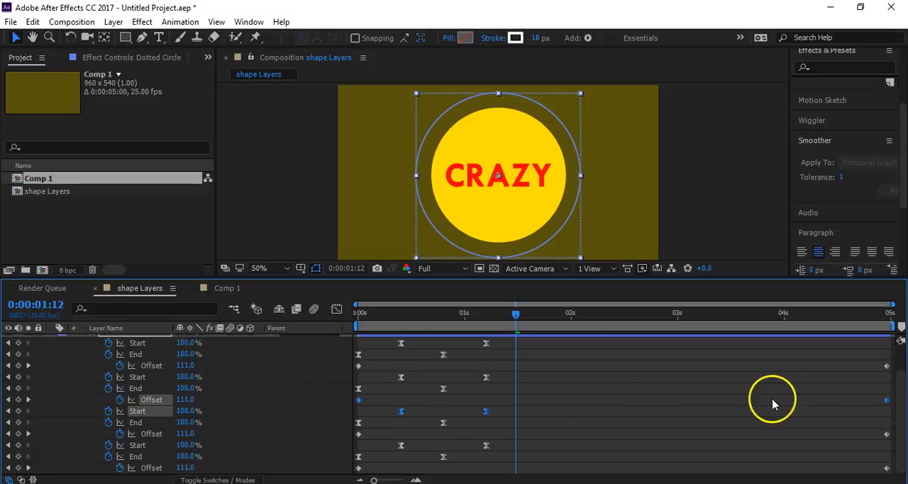
key(ctrl+a)
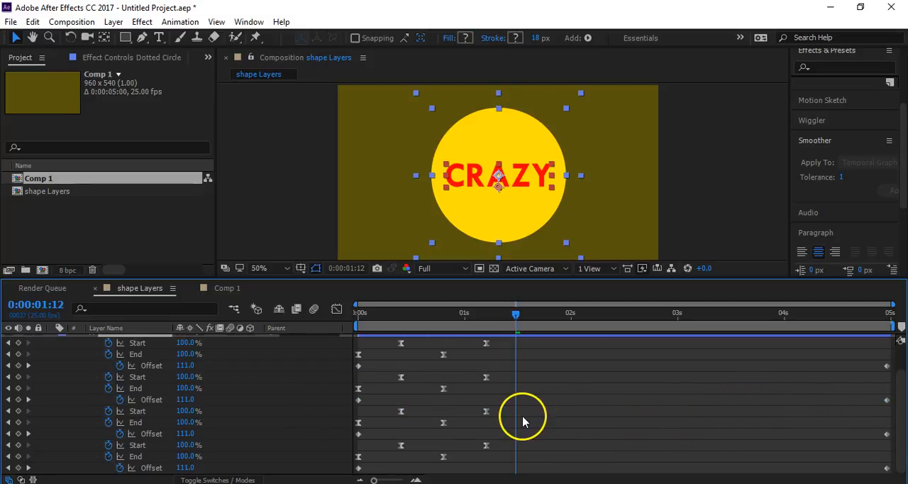
scroll(523, 422, up, 2)
drag(865, 387, 825, 395)
scroll(826, 395, down, 2)
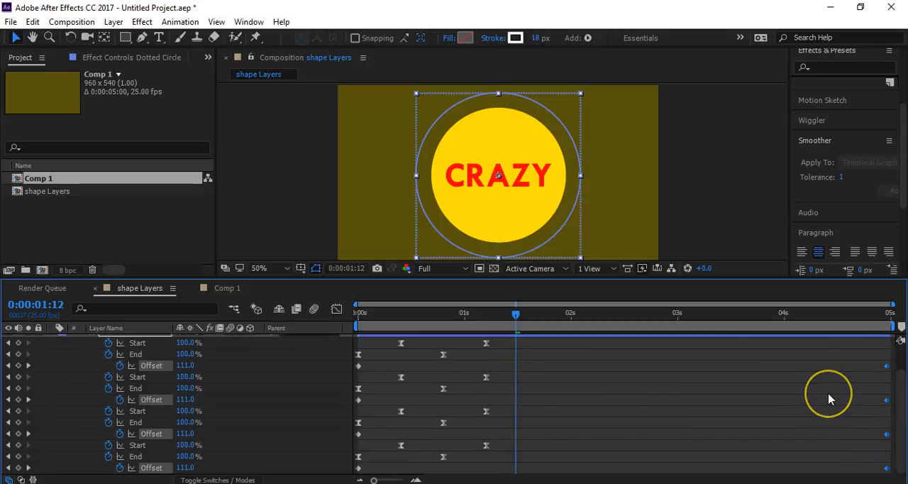
key(F9)
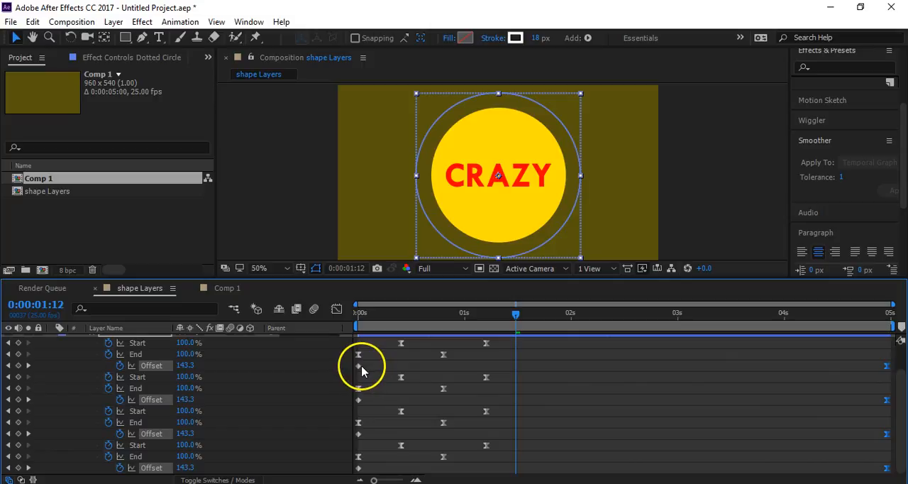
- Easy-ease the first dash Offset keyframe of all four ellipses in the Dotted Circle layer
click(359, 365)
shift+click(359, 400)
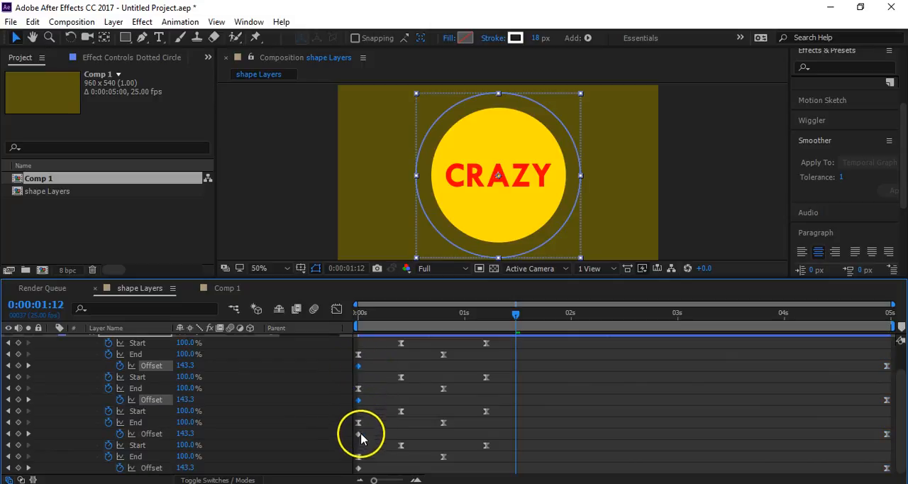
shift+click(359, 433)
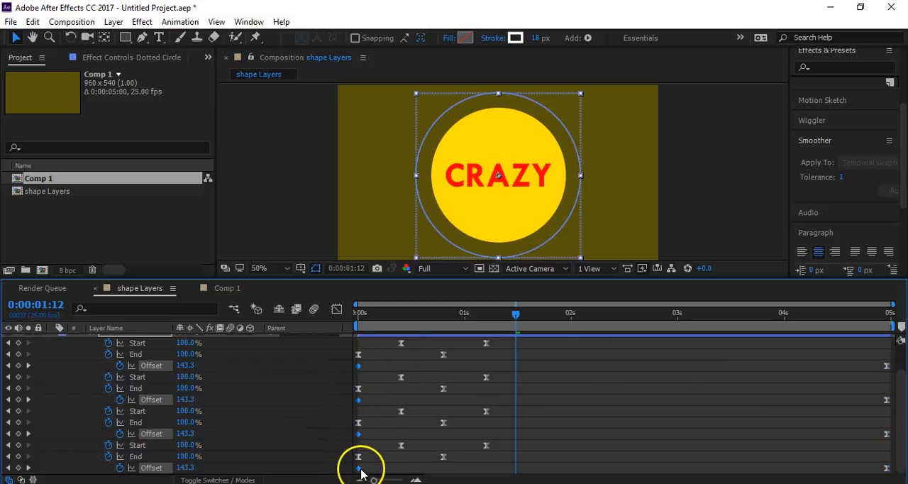
click(554, 420)
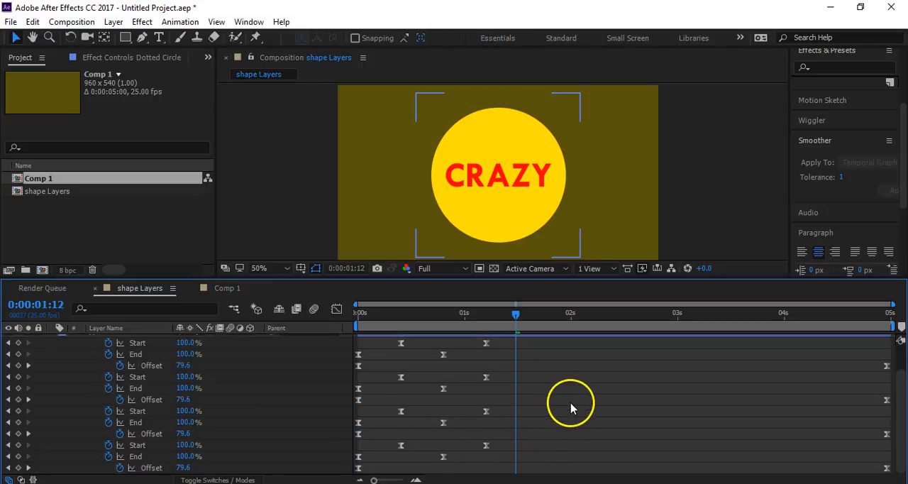
scroll(572, 407, up, 2)
drag(498, 370, 377, 389)
click(608, 400)
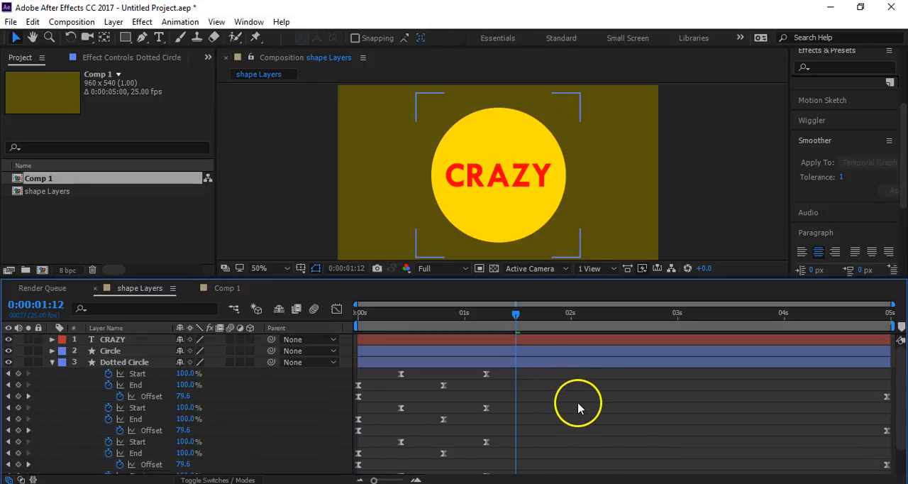
scroll(580, 408, down, 2)
click(158, 458)
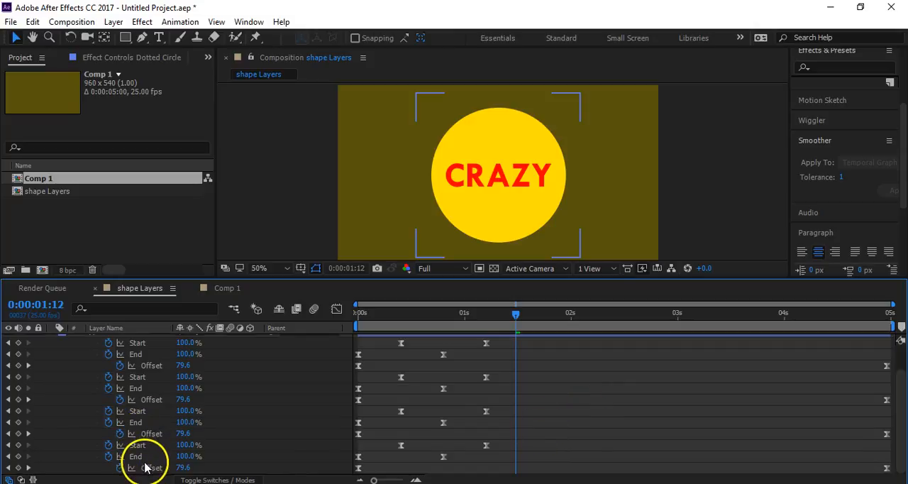
- Show the Dotted Circle layer's full contents and collapse the Ellipse 4, 3, 2 and 1 groups
scroll(119, 387, up, 2)
click(51, 362)
click(52, 362)
scroll(125, 434, down, 2)
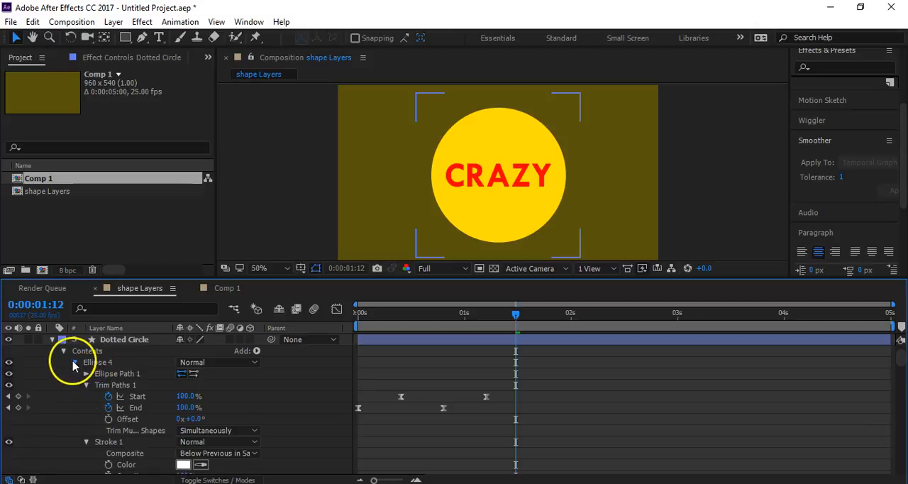
click(74, 361)
click(75, 373)
click(75, 385)
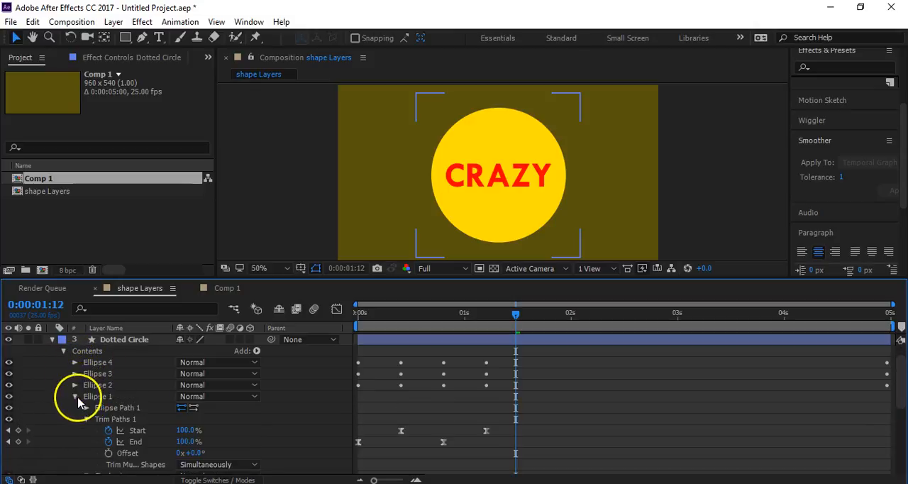
click(75, 396)
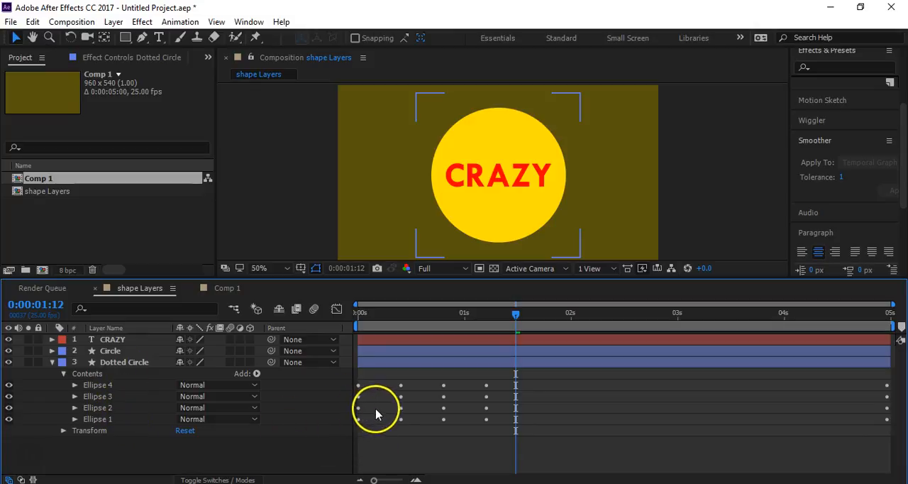
- Reveal the Dotted Circle's keyframes and stagger the Start and End keyframes of Ellipses 2, 3 and 4 by two frames each
click(127, 362)
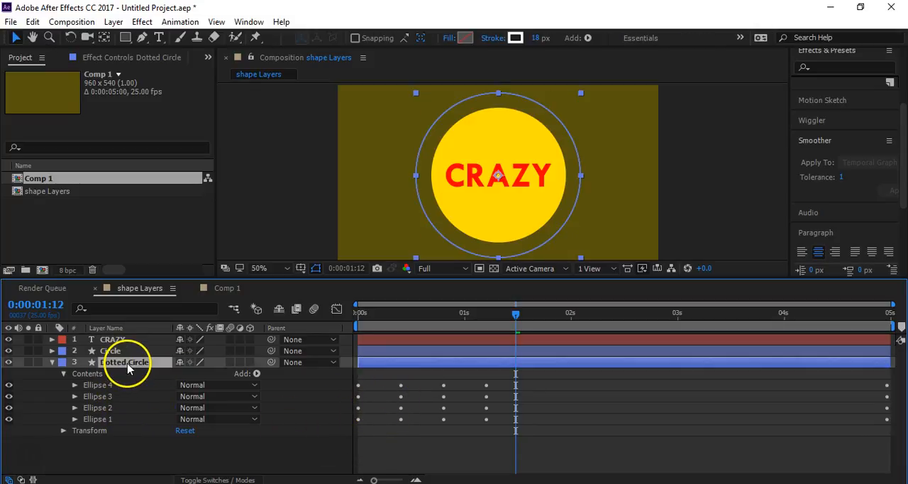
key(u)
scroll(556, 421, down, 2)
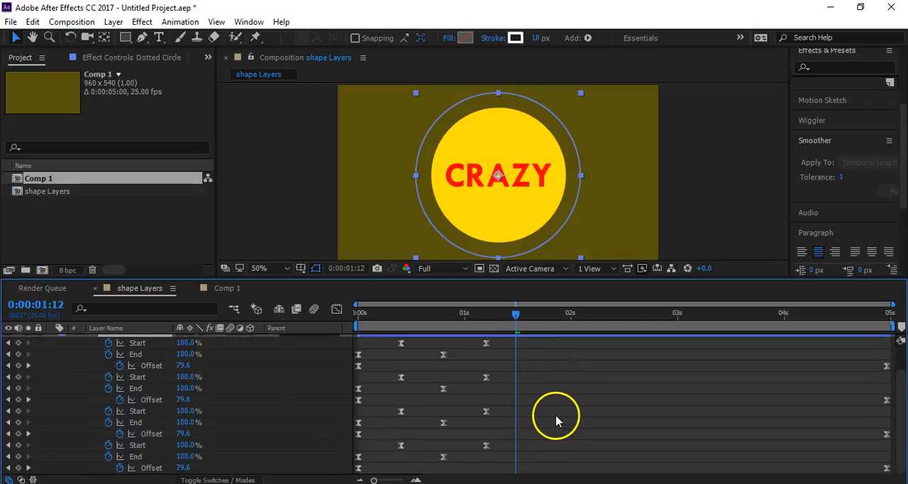
drag(499, 406, 370, 426)
drag(496, 371, 354, 390)
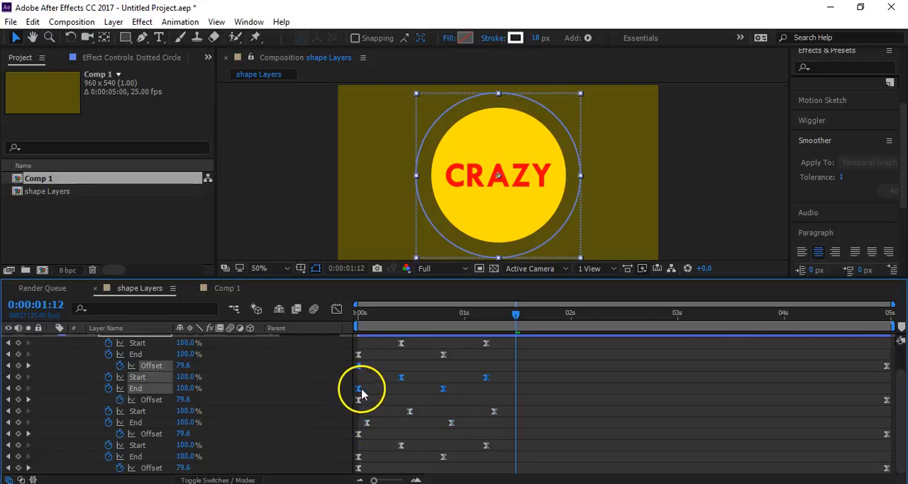
click(362, 394)
mouse_move(493, 381)
mouse_down()
mouse_move(360, 395)
mouse_move(373, 395)
mouse_up()
shift+click(358, 388)
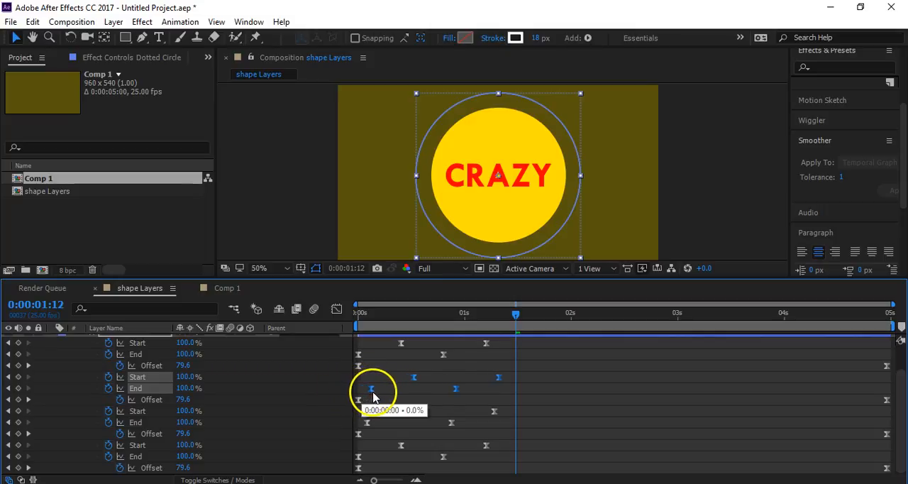
drag(496, 338, 385, 390)
scroll(424, 371, up, 1)
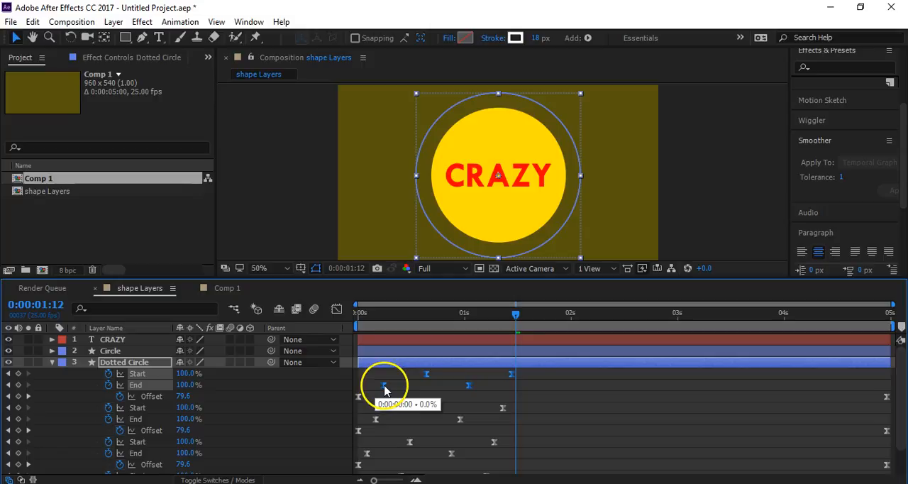
click(551, 400)
- Preview the staggered dotted circle animation from the start and inspect it around 0:00:00:15
drag(423, 317, 279, 403)
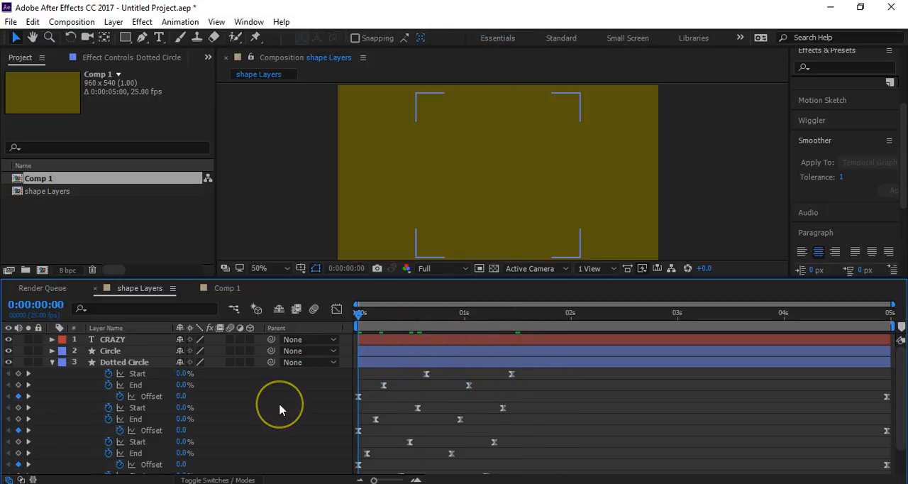
key(space)
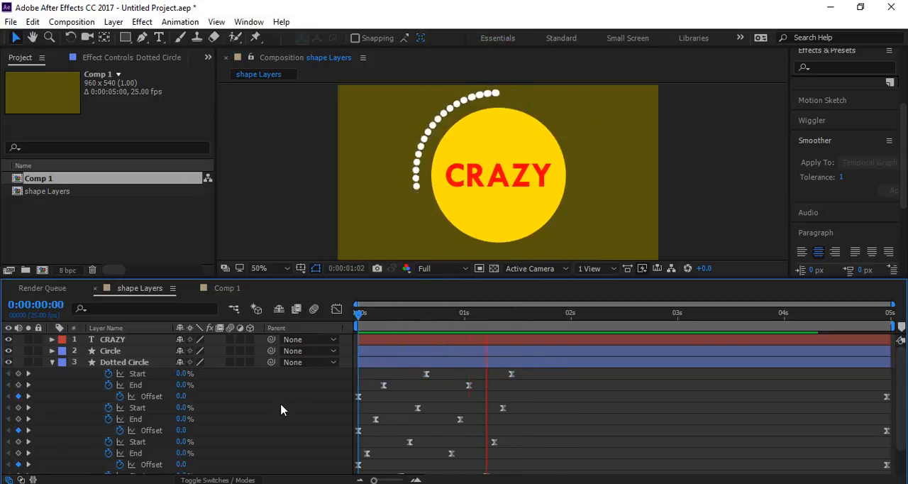
key(space)
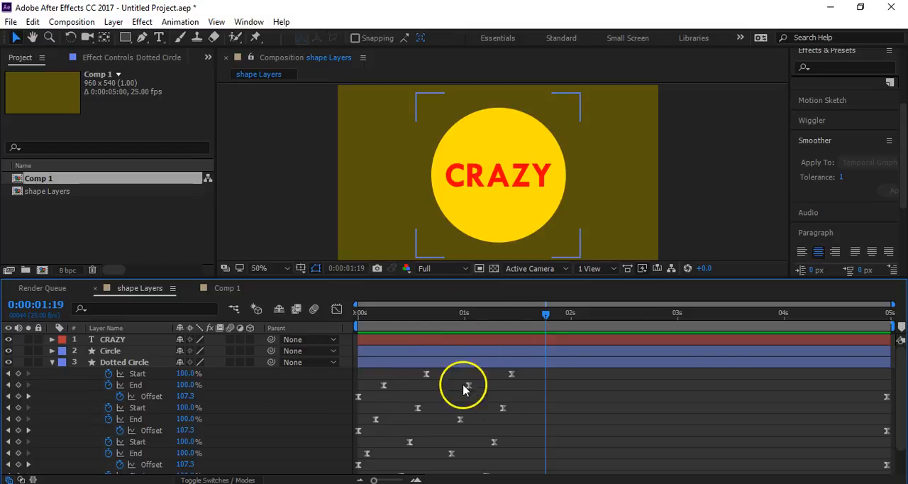
mouse_move(428, 318)
mouse_down()
mouse_move(391, 318)
mouse_move(422, 318)
mouse_up()
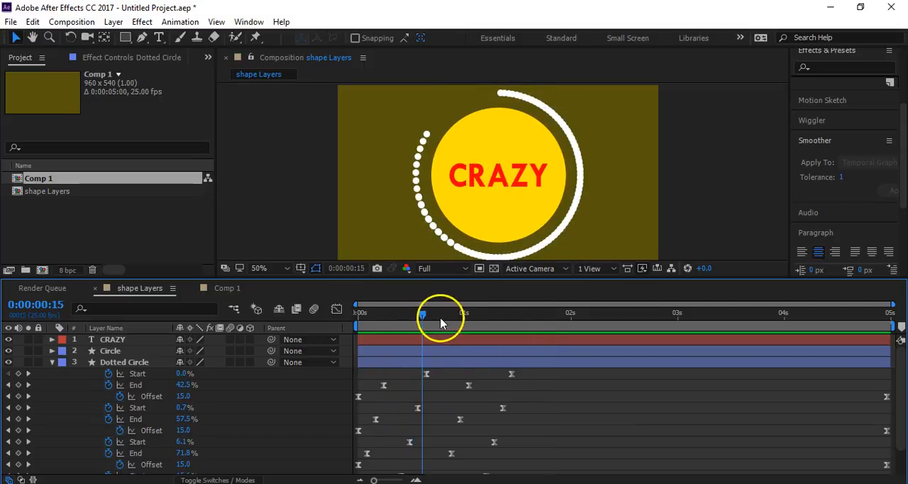
key(space)
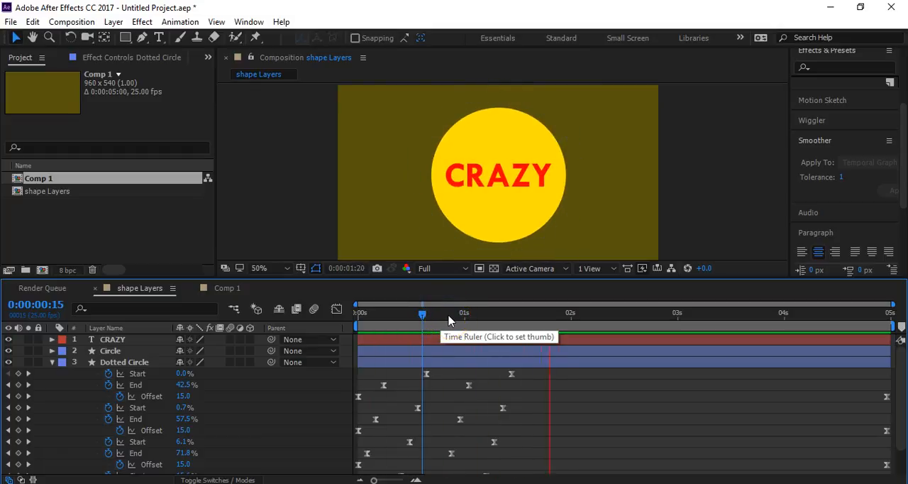
drag(463, 316, 318, 321)
key(space)
key(space)
- Delay the Start and End keyframes of Ellipses 2, 3 and 4 so each begins about one second after the previous ellipse
scroll(557, 446, down, 1)
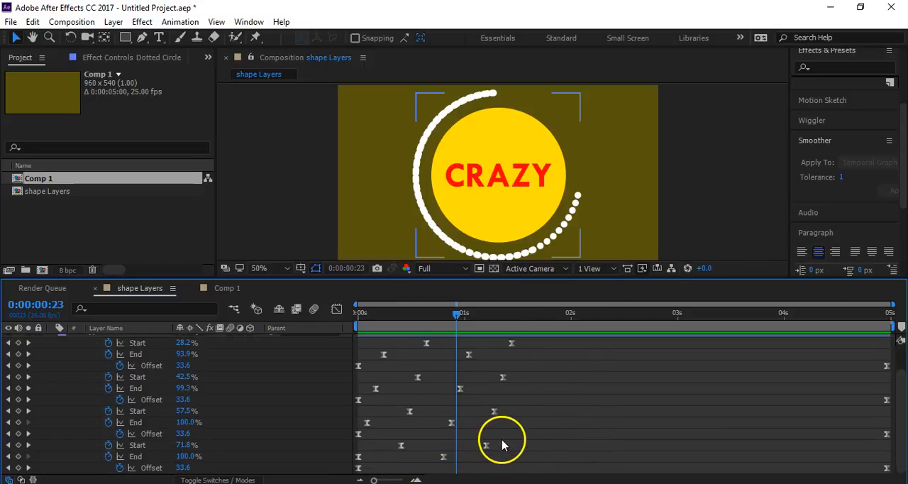
drag(506, 404, 373, 429)
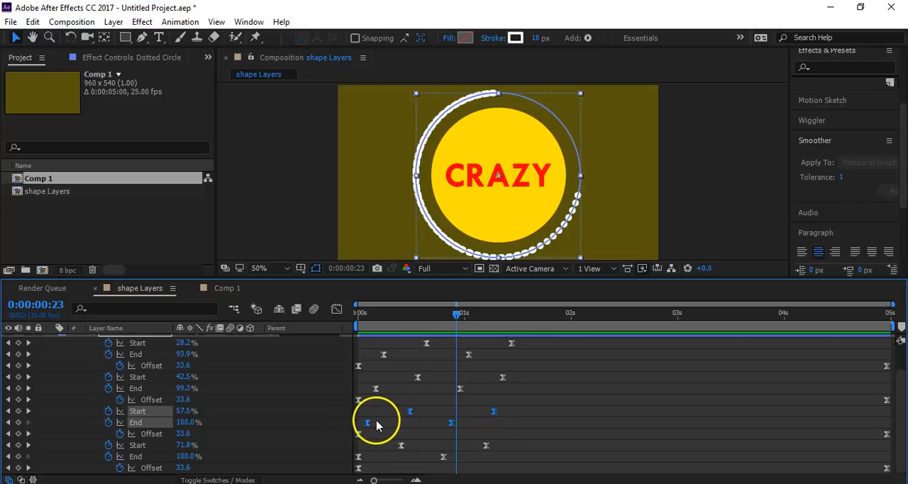
drag(369, 424, 476, 436)
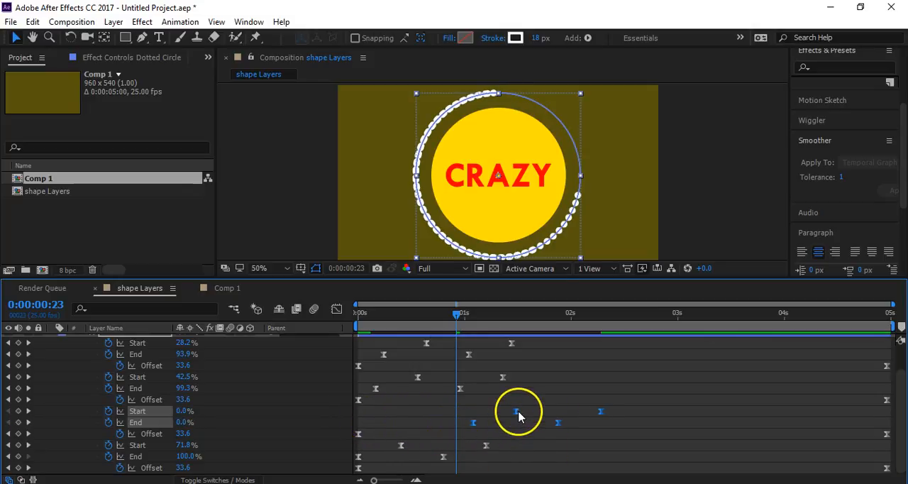
scroll(520, 411, up, 1)
drag(527, 405, 636, 422)
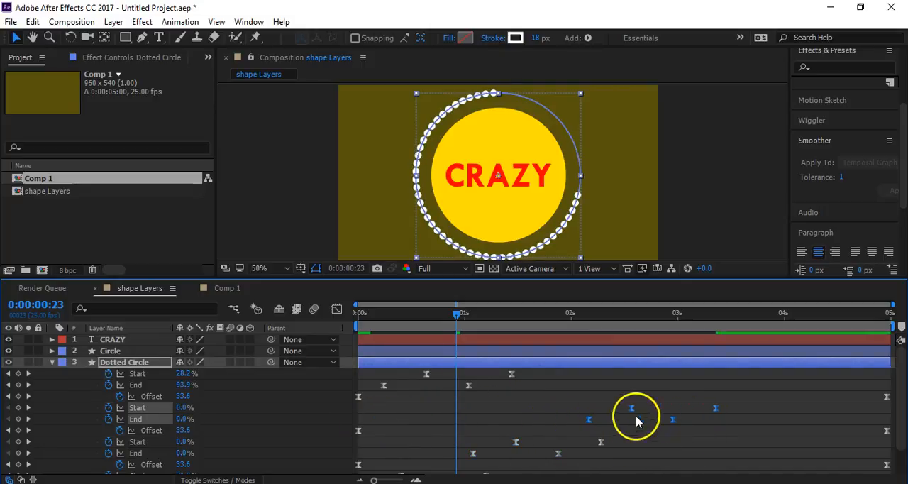
drag(524, 364, 696, 402)
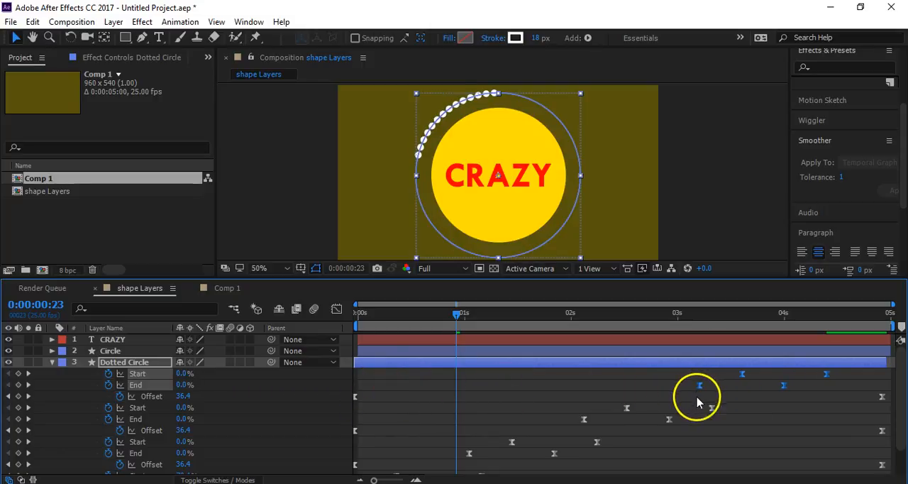
click(699, 403)
- End the work area at 0:00:04:10, preview the animation, and return to 0:00:00:00
drag(799, 318, 830, 327)
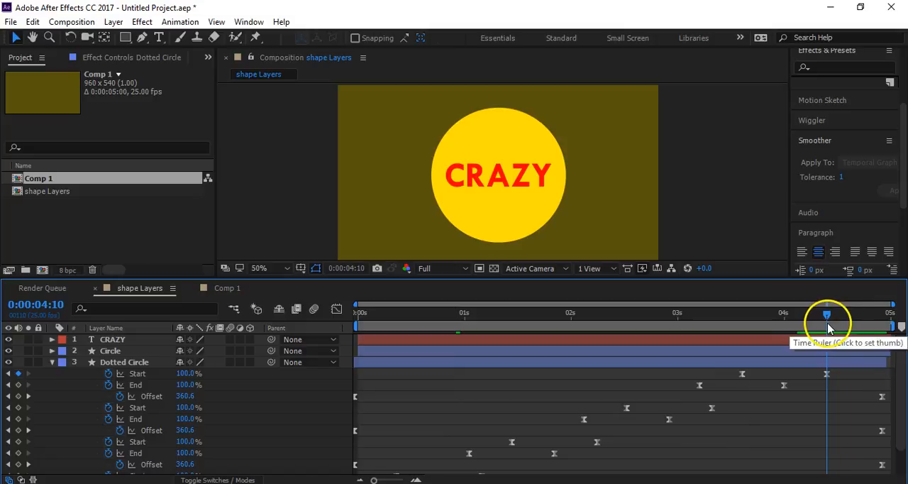
key(n)
key(space)
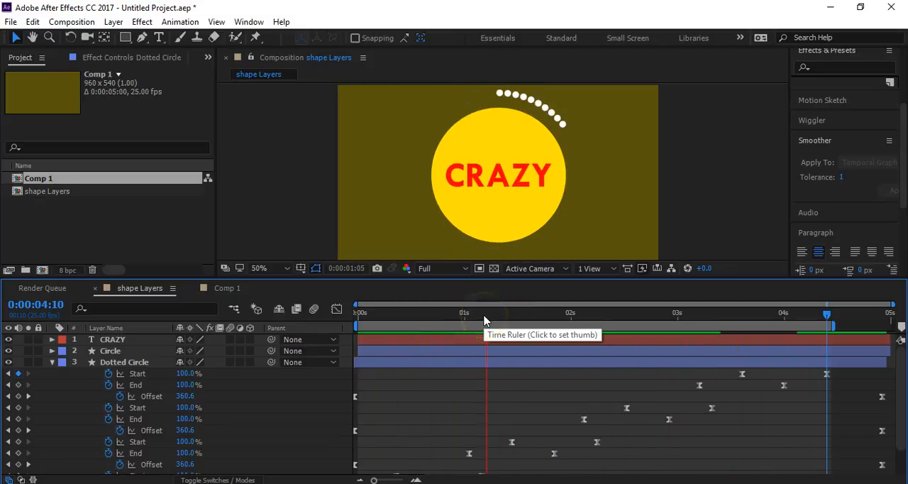
drag(485, 320, 313, 395)
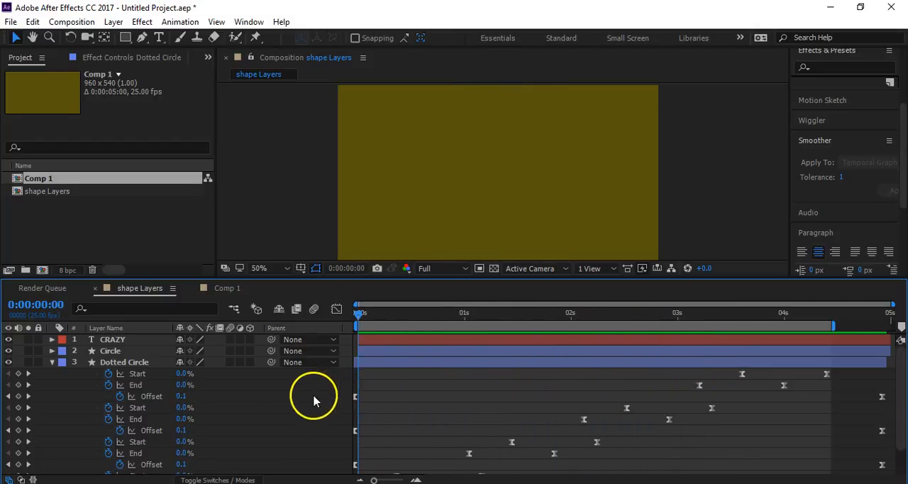
- Collapse the Dotted Circle layer and expand the CRAZY text layer's properties at 0:00:00:17
click(53, 363)
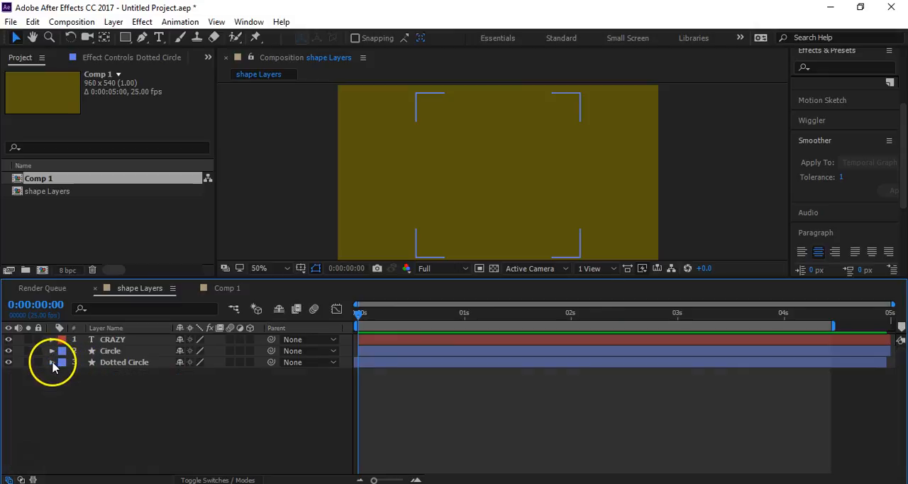
click(139, 340)
drag(356, 317, 435, 323)
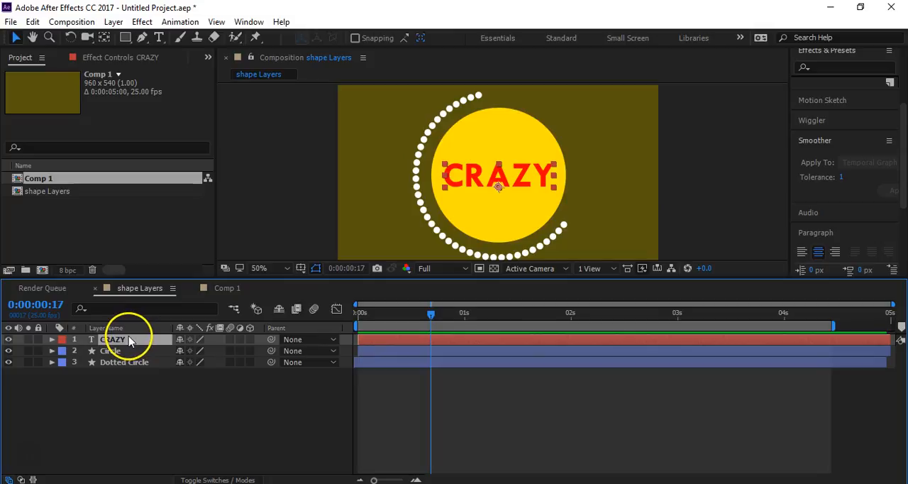
click(51, 339)
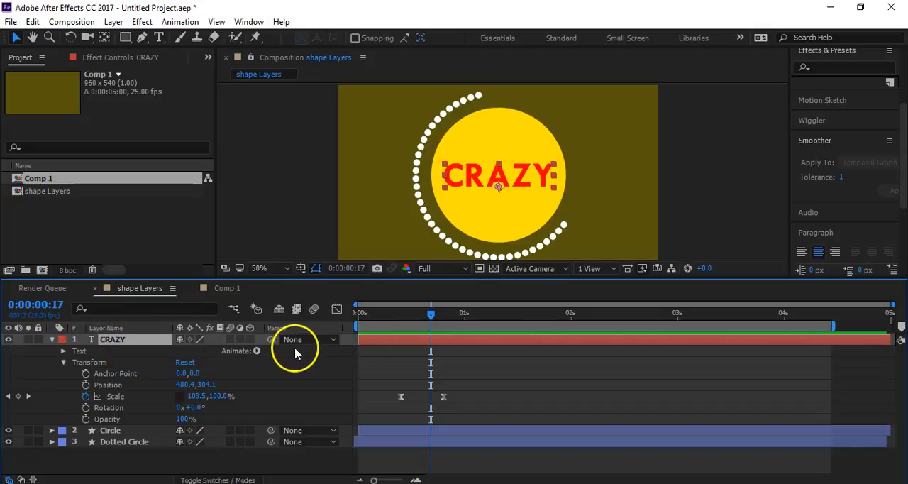
- Collapse the CRAZY text layer, create shapes from its text, and move to 0:00:00:18
click(51, 339)
right_click(127, 346)
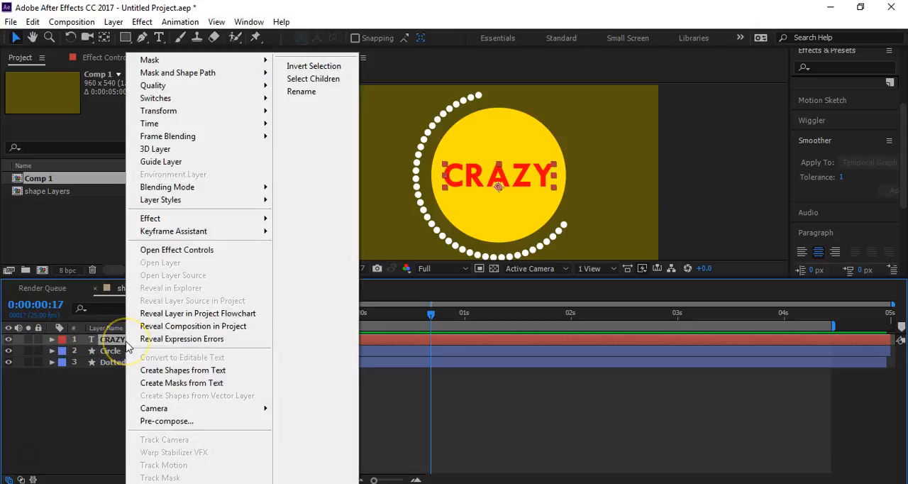
click(181, 371)
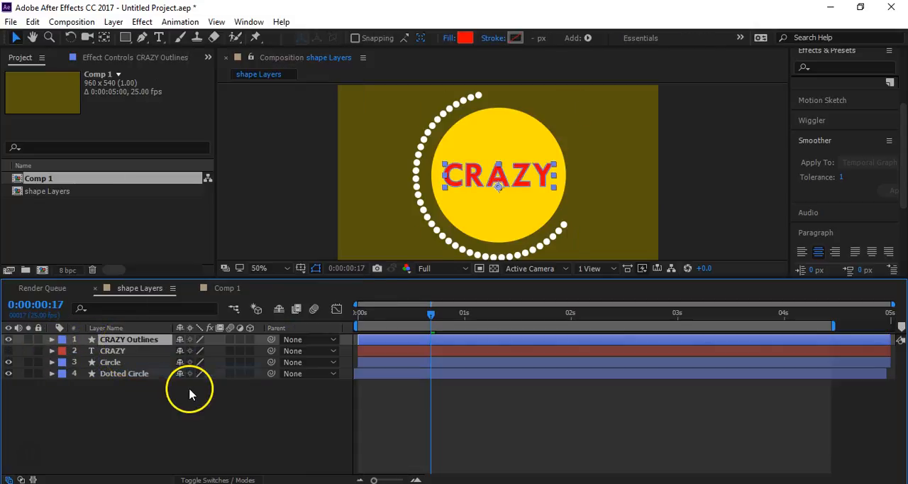
click(9, 351)
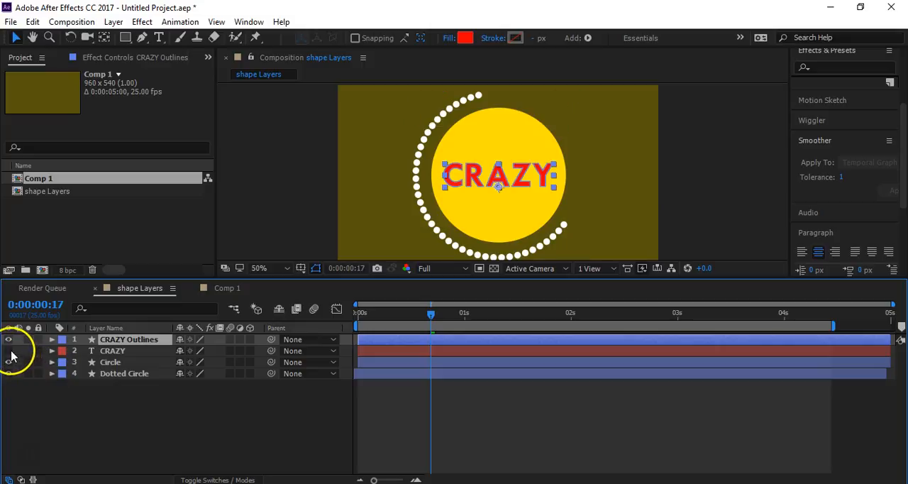
mouse_move(432, 314)
mouse_down()
mouse_move(389, 321)
mouse_move(435, 315)
mouse_up()
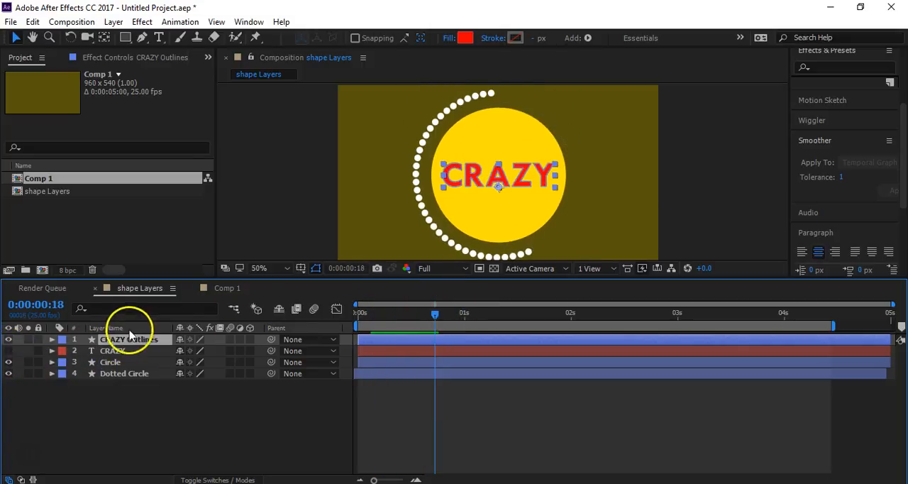
- Check the CRAZY Outlines layer in the composition and delete the original CRAZY text layer
click(133, 387)
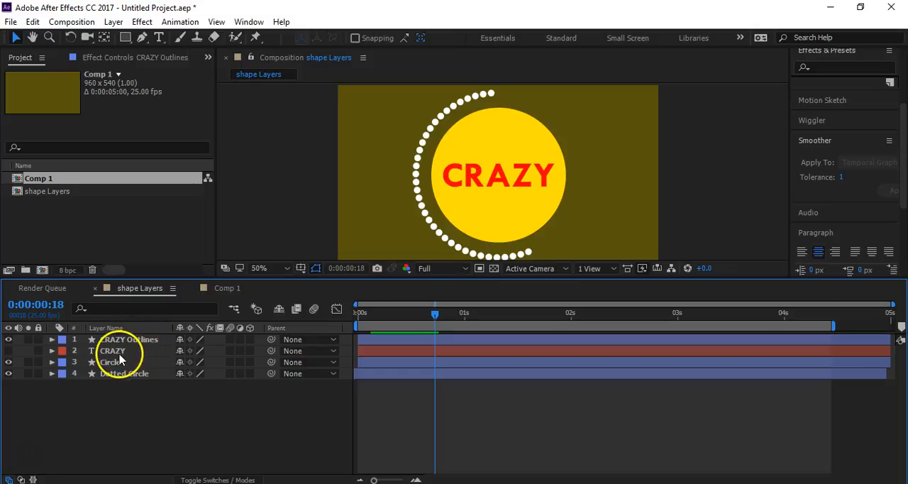
click(152, 345)
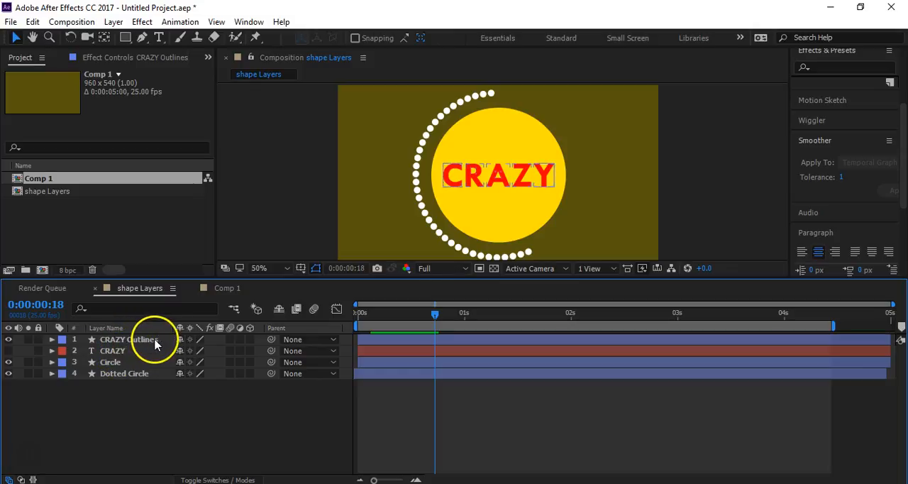
click(505, 183)
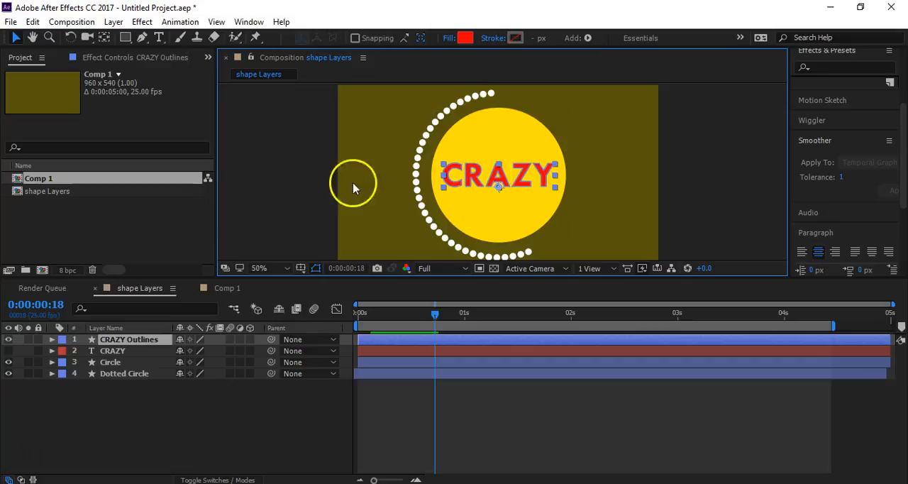
click(112, 351)
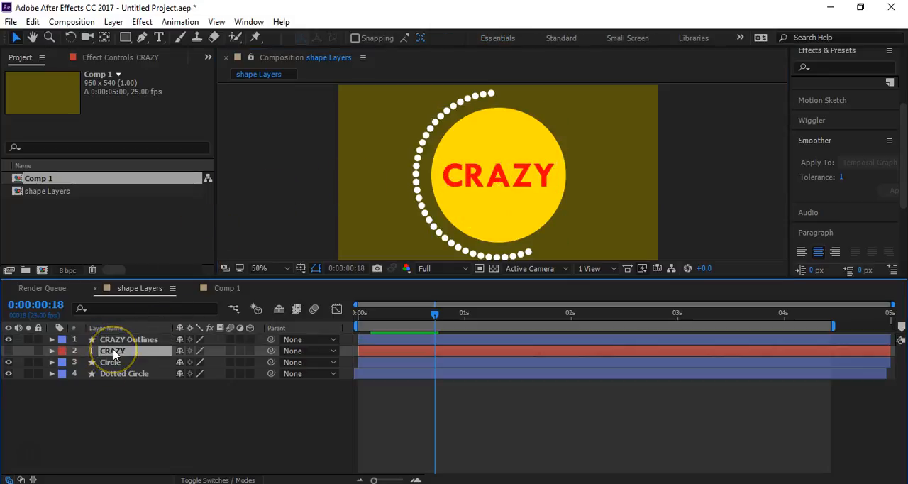
key(Delete)
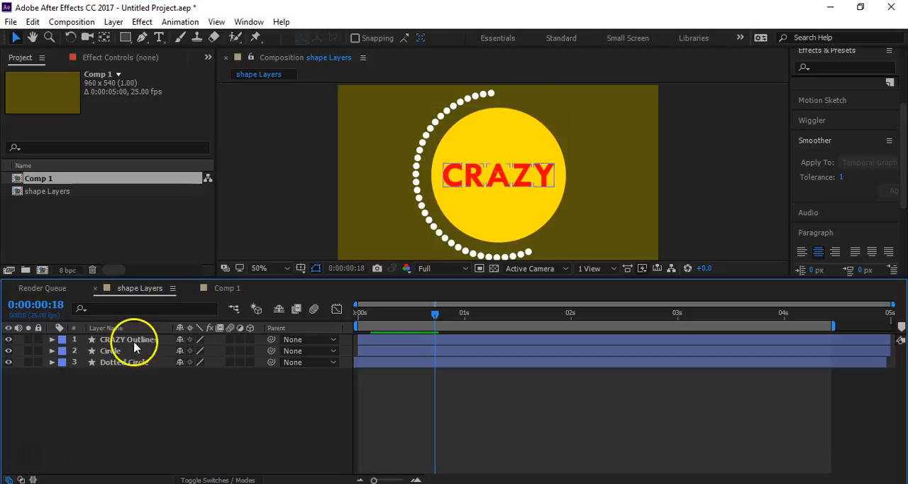
- Expand the contents of CRAZY Outlines and set the letter C's fill opacity to 0%
click(52, 340)
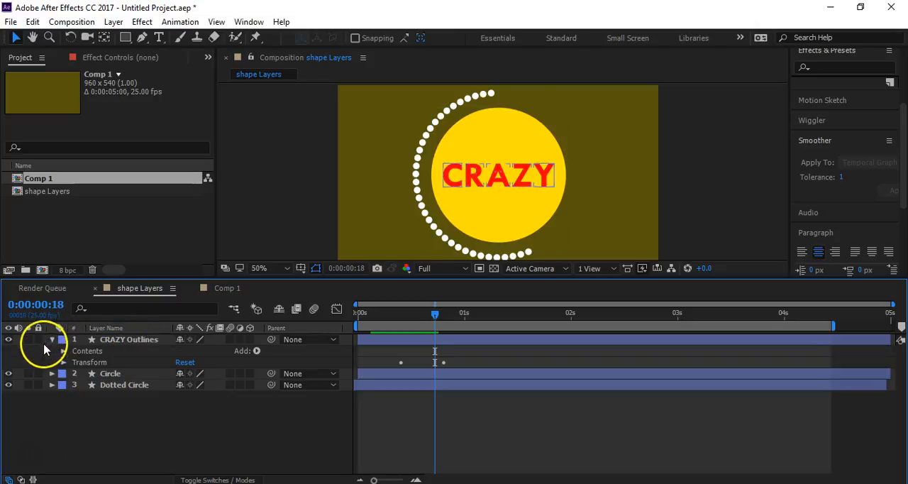
click(254, 351)
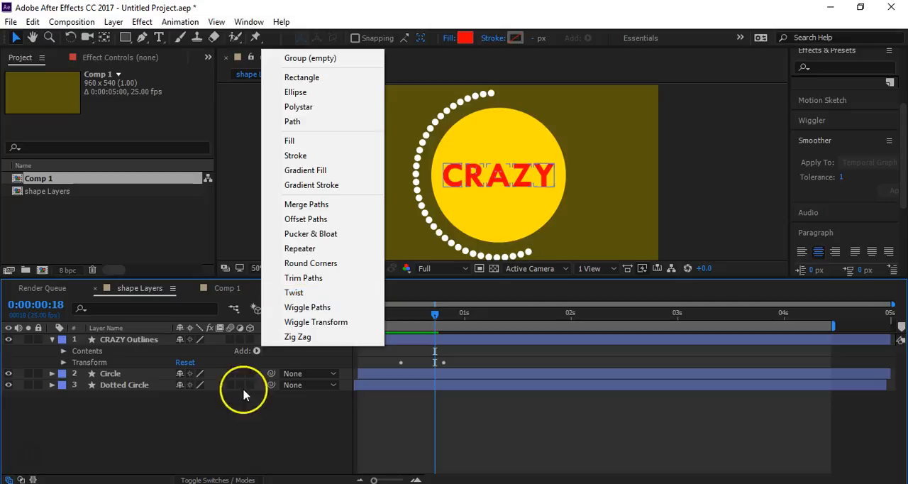
click(212, 425)
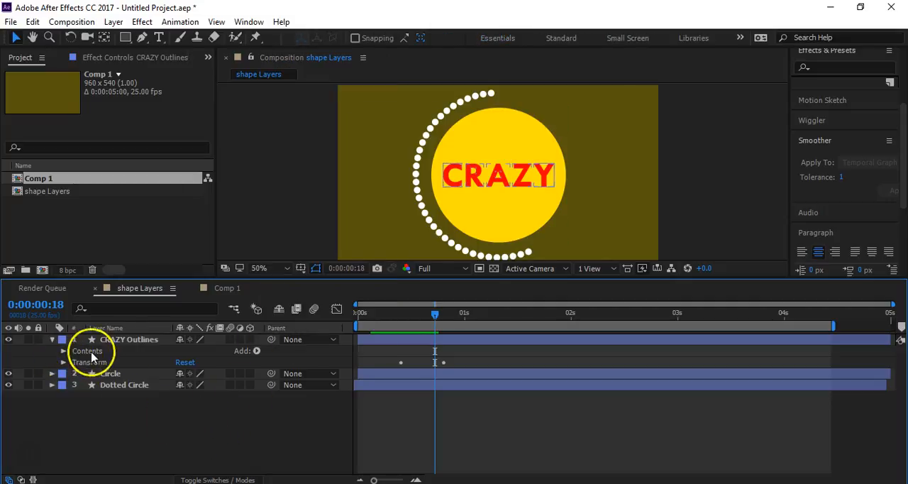
click(63, 350)
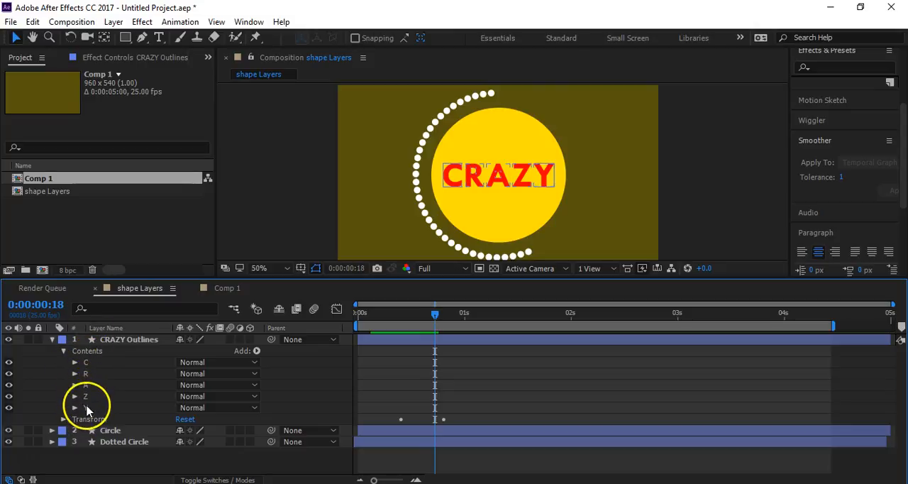
click(74, 362)
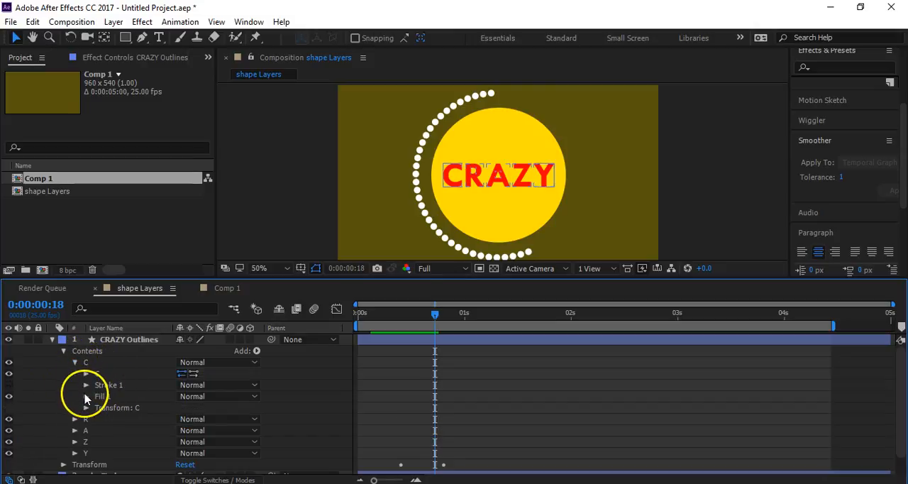
click(86, 396)
drag(182, 441, 66, 429)
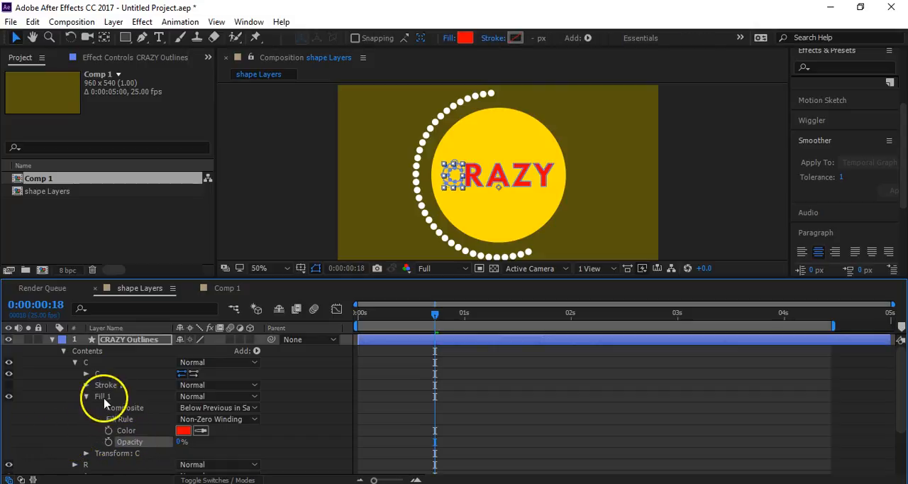
- Set the color of the letter C's Stroke 1 to red and its stroke width to 64
click(85, 385)
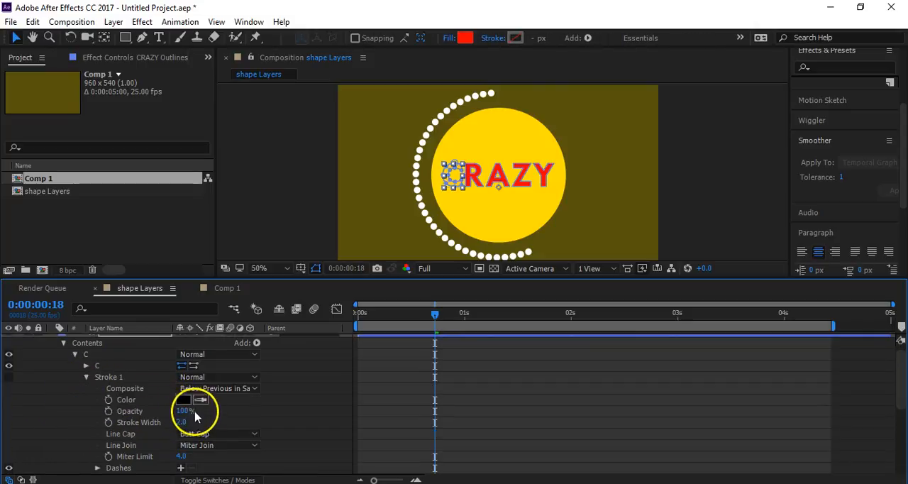
click(183, 401)
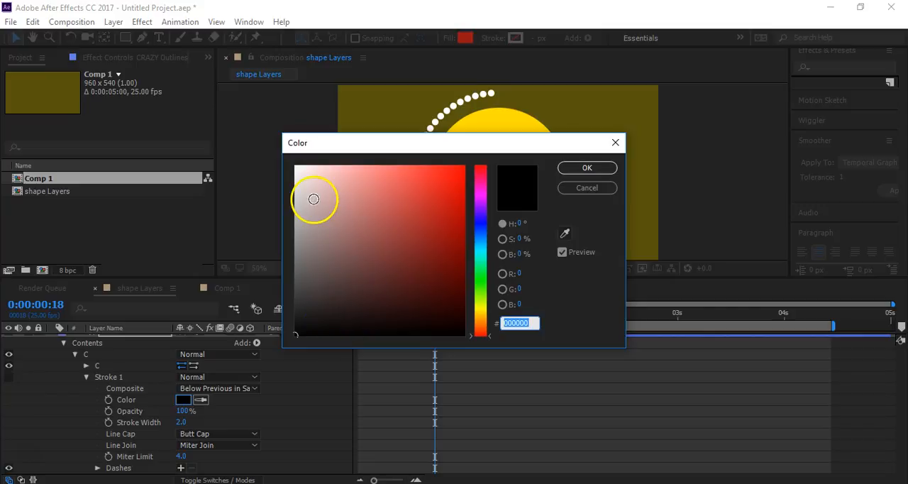
drag(423, 201, 472, 162)
click(576, 168)
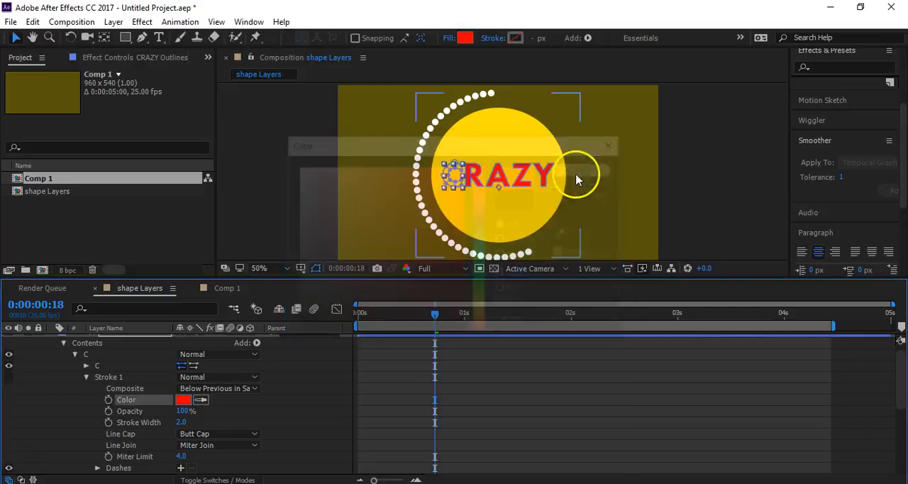
click(314, 409)
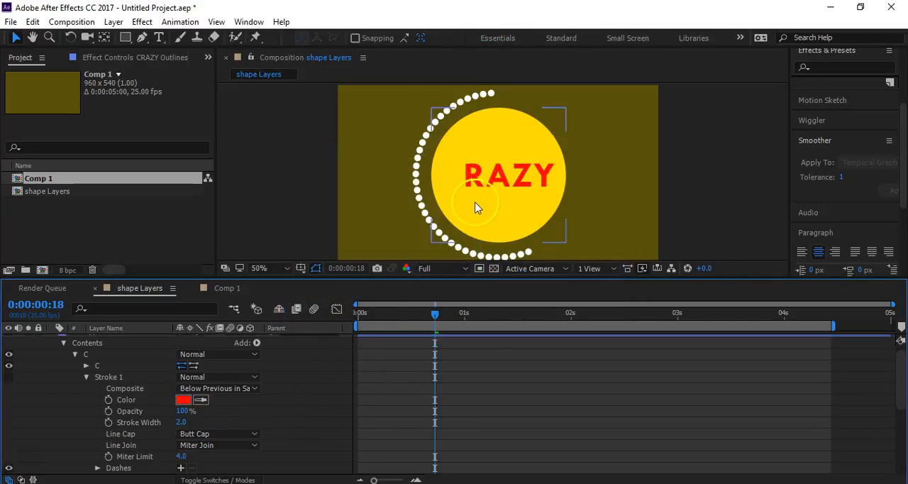
scroll(450, 162, up, 1)
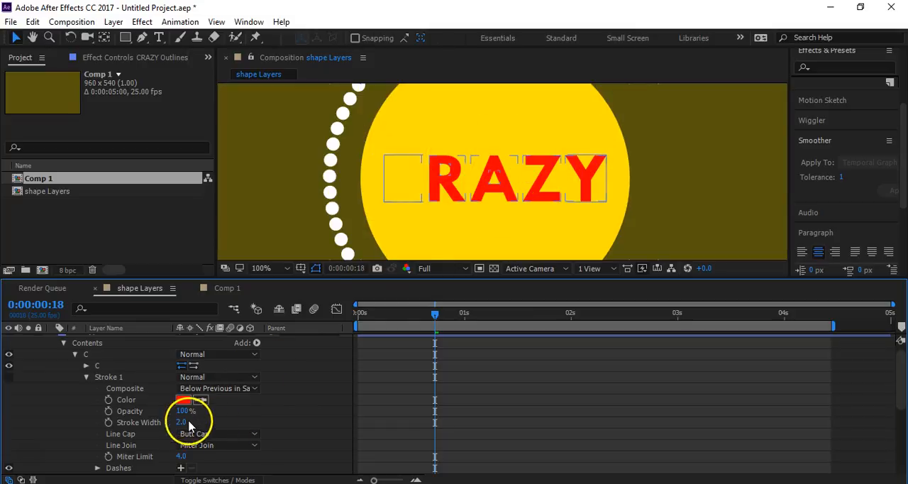
drag(178, 423, 190, 421)
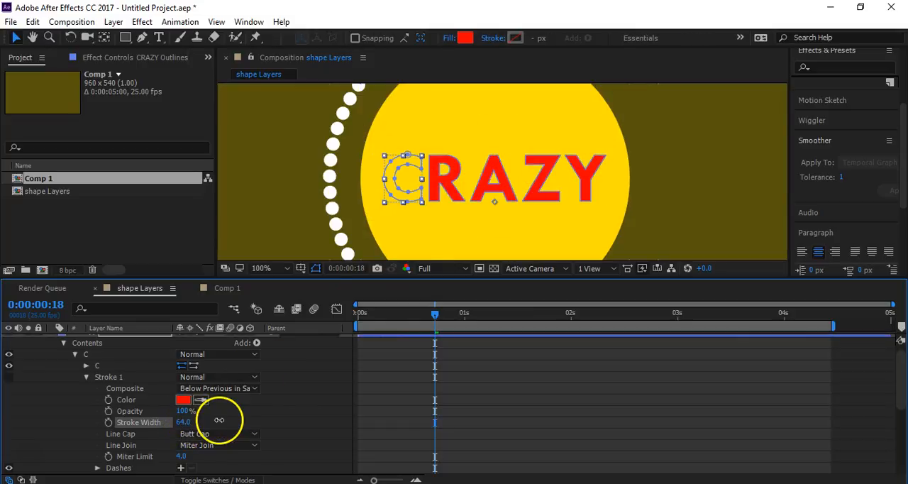
click(271, 409)
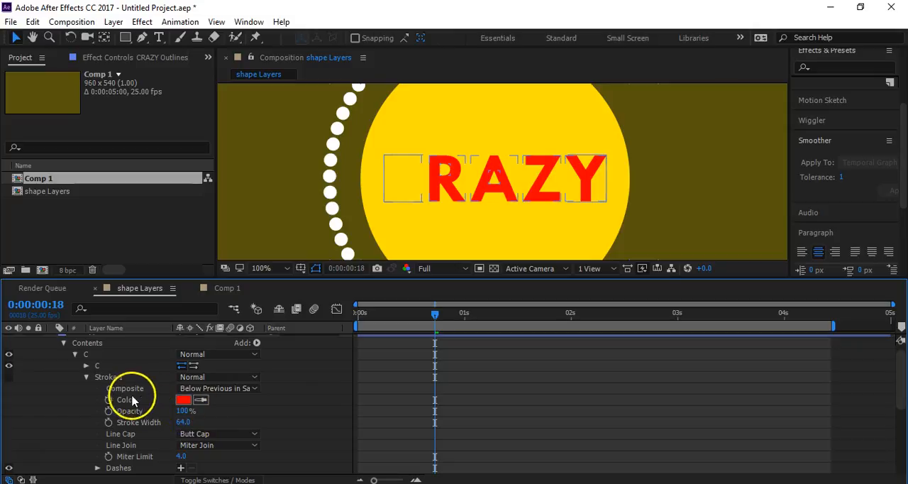
- Turn on the letter C's Stroke 1 by setting its stroke type to Solid Color
click(110, 376)
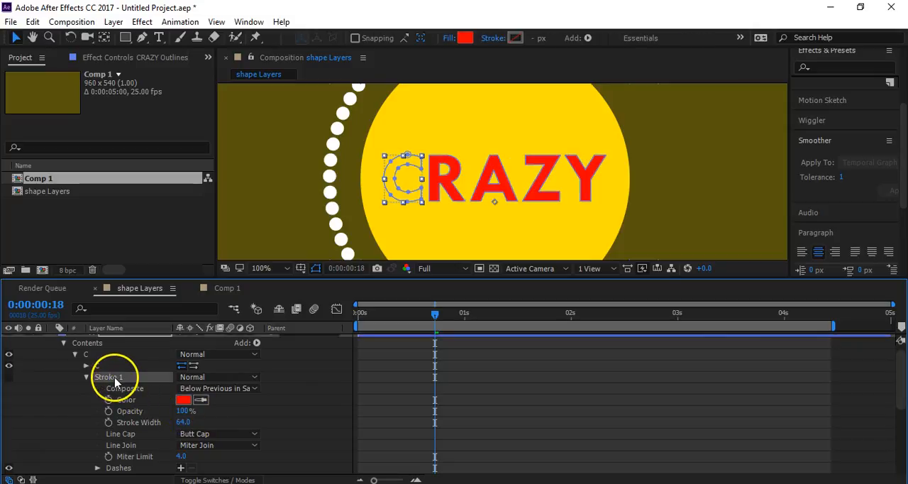
click(495, 37)
click(201, 151)
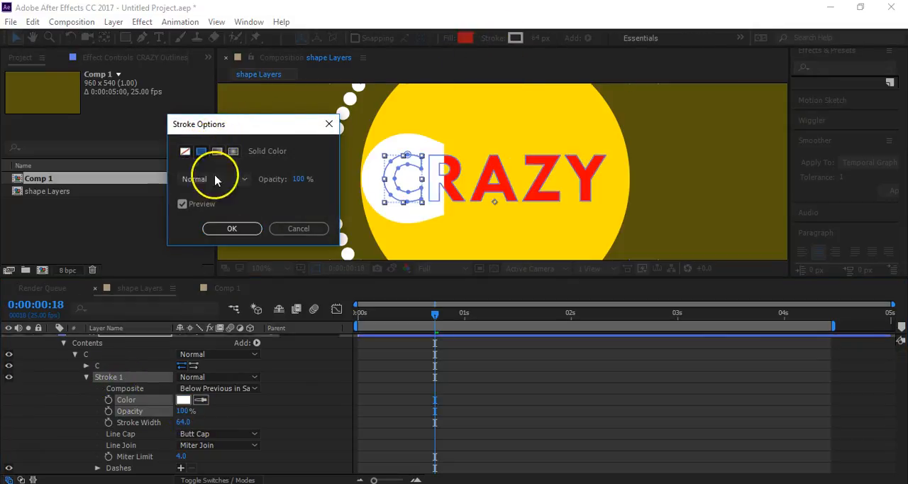
click(232, 229)
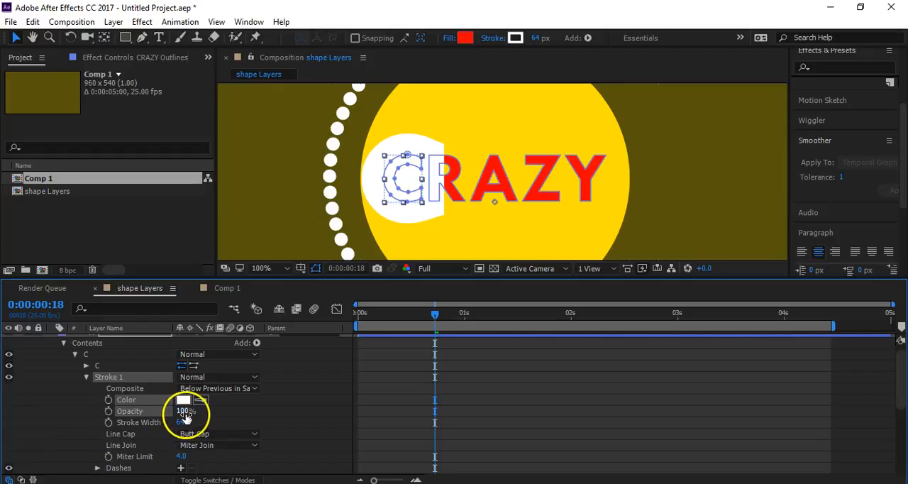
- Set the letter C's stroke width to 6 and its stroke color to red, FF0000
drag(186, 425, 146, 424)
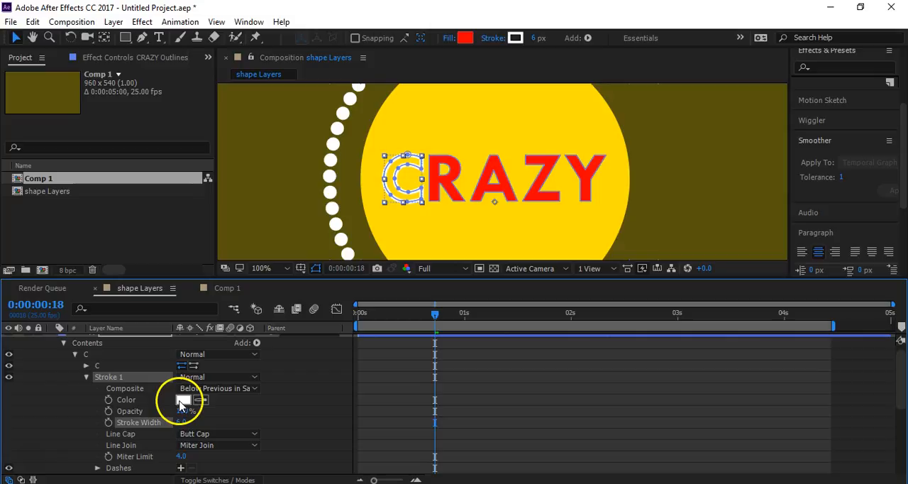
click(183, 399)
click(462, 168)
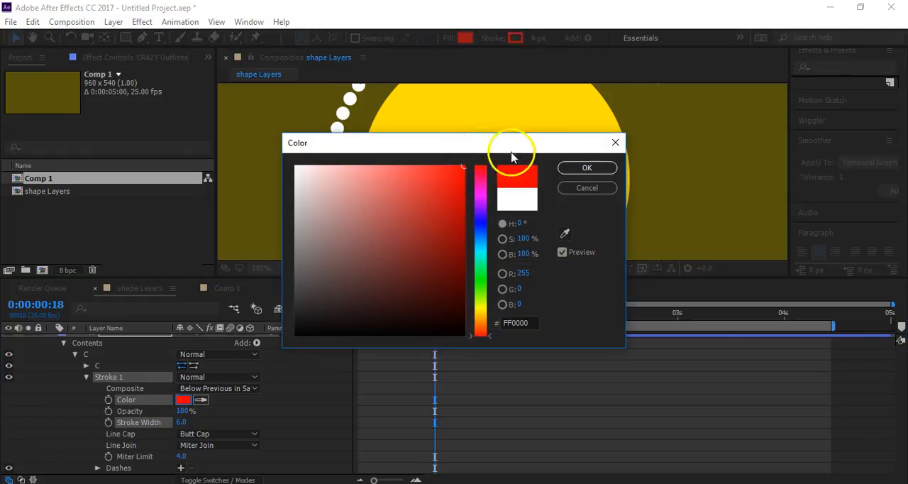
click(586, 167)
click(666, 233)
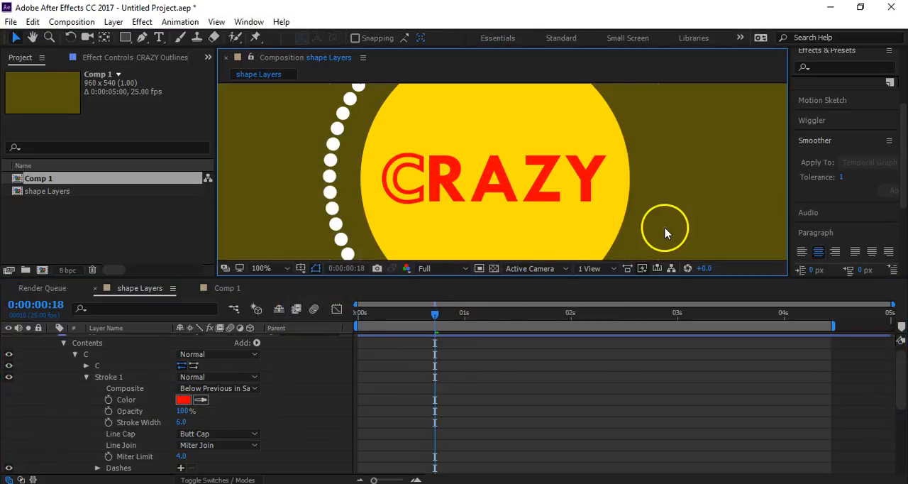
- Collapse the letter C's stroke and fill properties and add Trim Paths to its shape group
scroll(707, 139, down, 2)
key(space)
drag(646, 168, 502, 171)
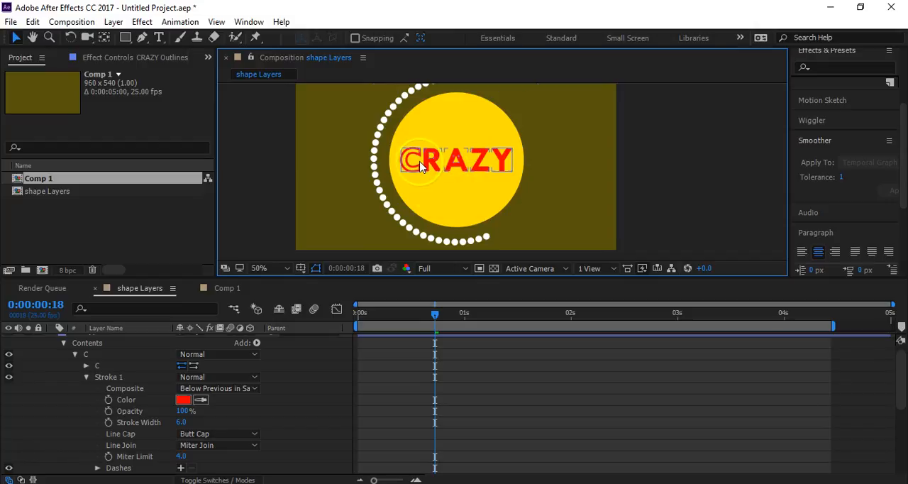
scroll(437, 151, up, 2)
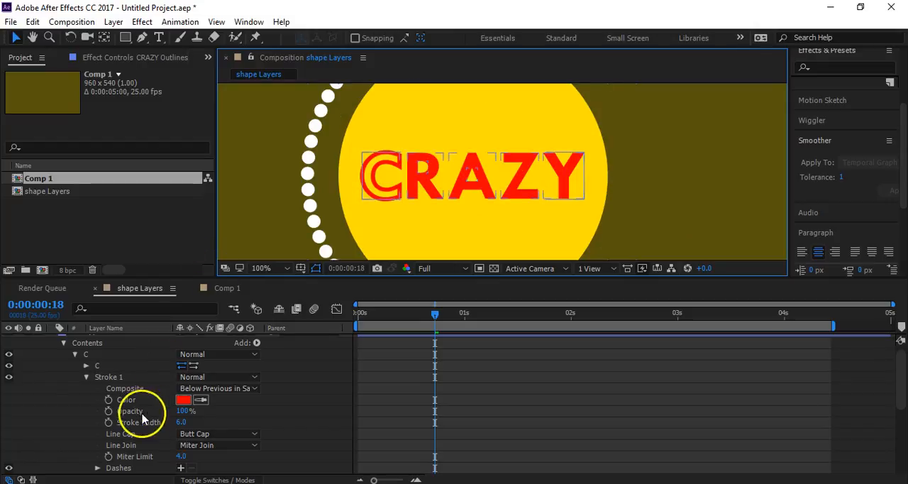
click(86, 378)
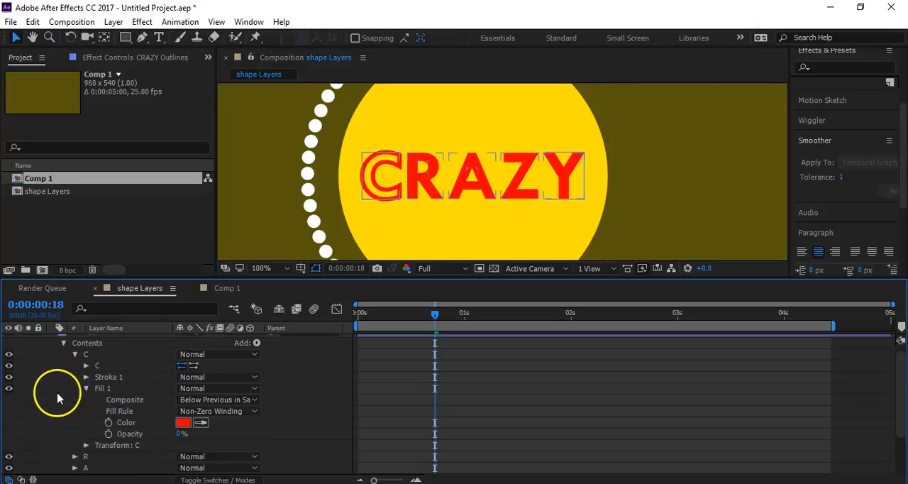
click(84, 388)
click(74, 354)
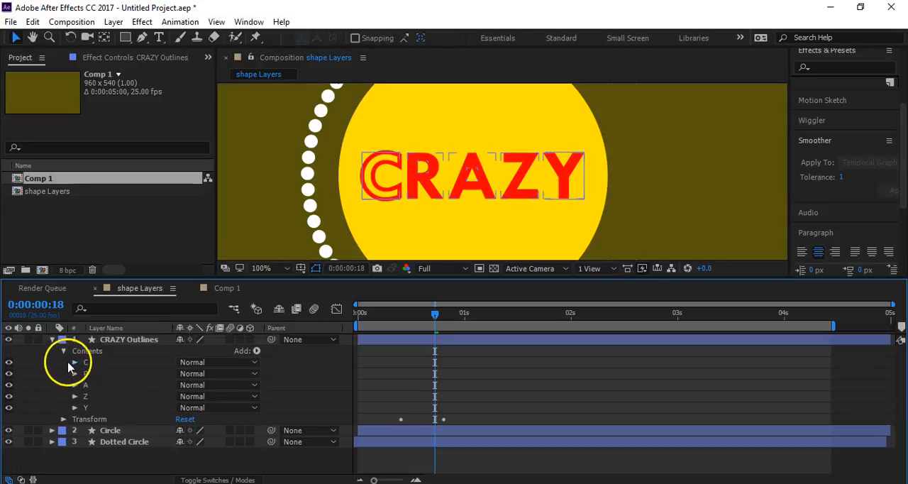
click(88, 363)
click(74, 362)
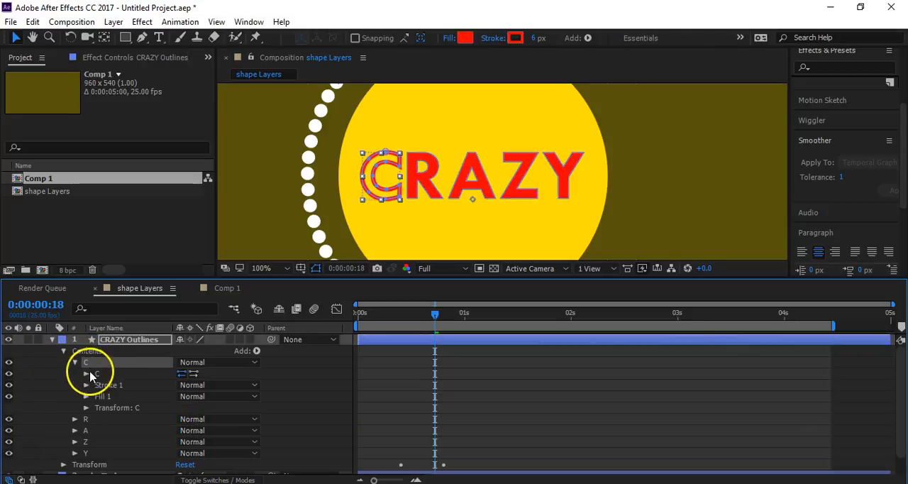
click(110, 388)
click(256, 350)
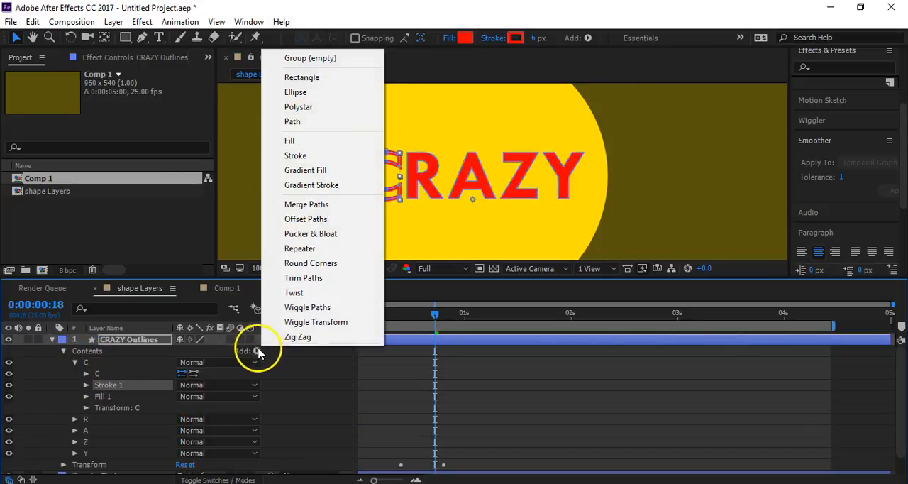
click(303, 278)
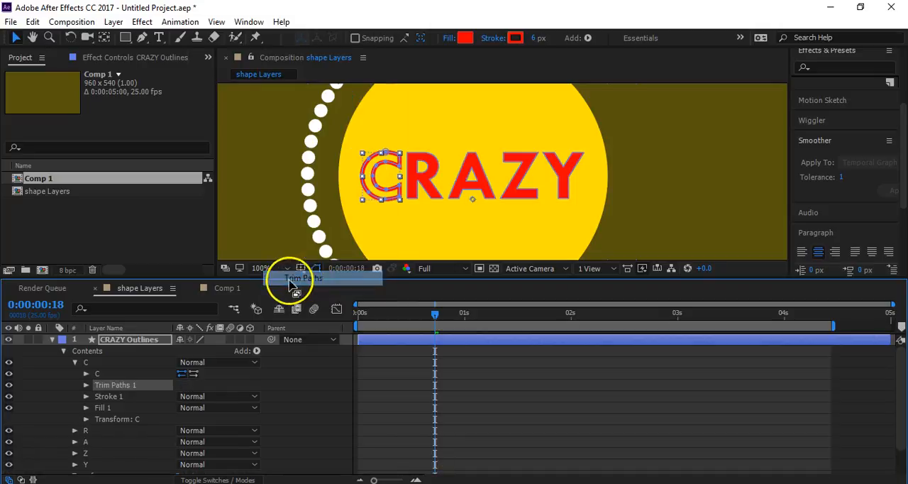
- Set the letter C's Trim Paths End to 0% and add a keyframe for it at 0:00:00:18
click(86, 385)
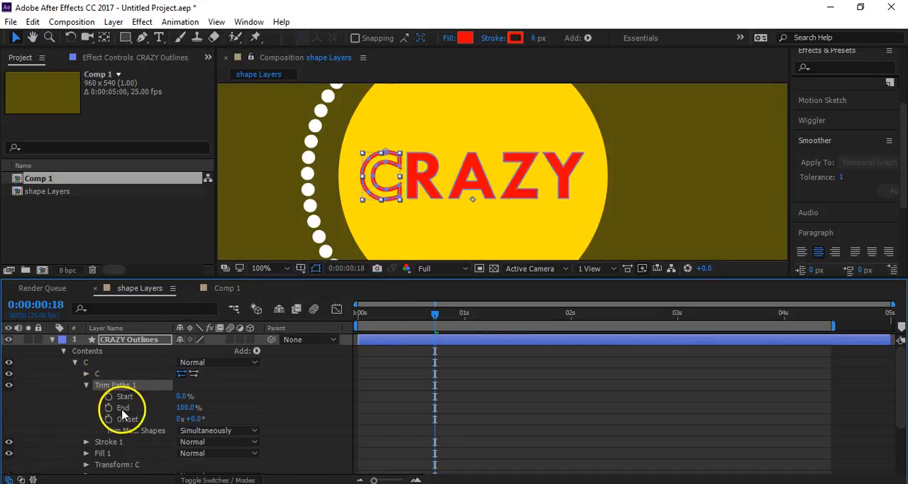
mouse_move(187, 407)
mouse_down()
mouse_move(114, 398)
mouse_move(195, 389)
mouse_move(103, 387)
mouse_move(109, 395)
mouse_up()
drag(375, 318, 434, 325)
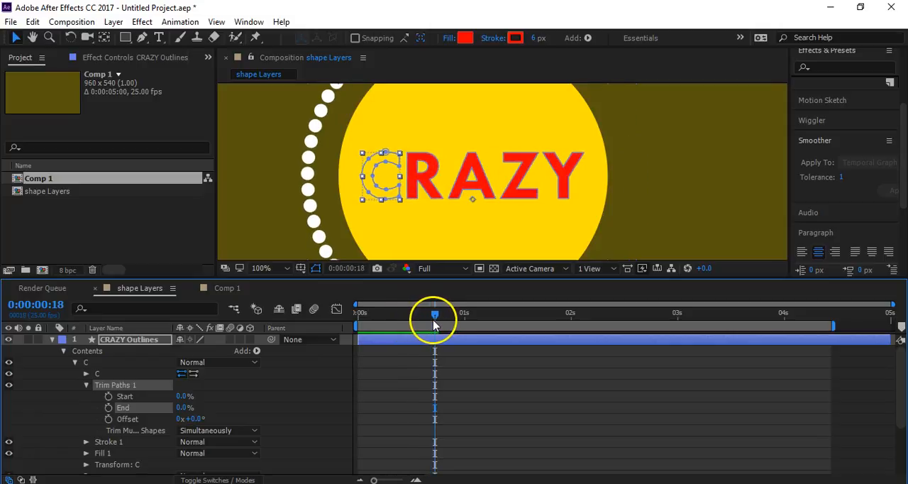
click(109, 408)
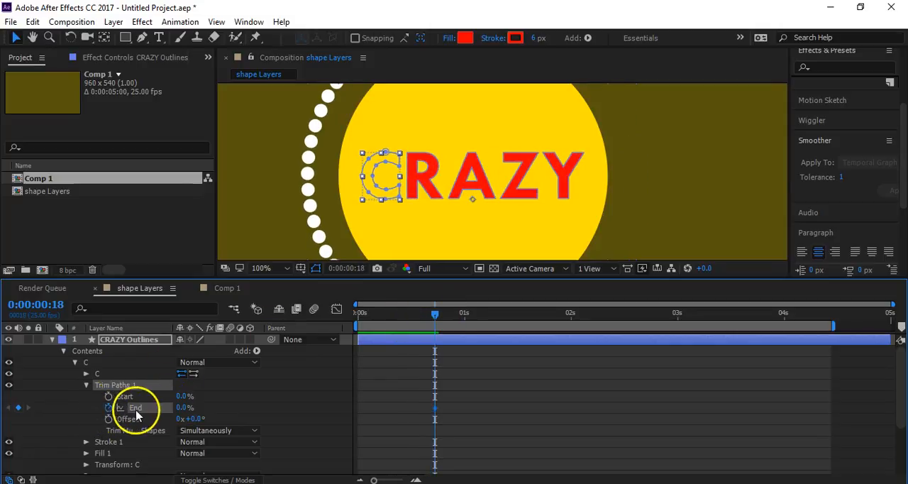
- Keyframe the letter C's Trim Paths End at 100% at 0:00:01:03 and preview the animation from the start
key(shift+Page_Down)
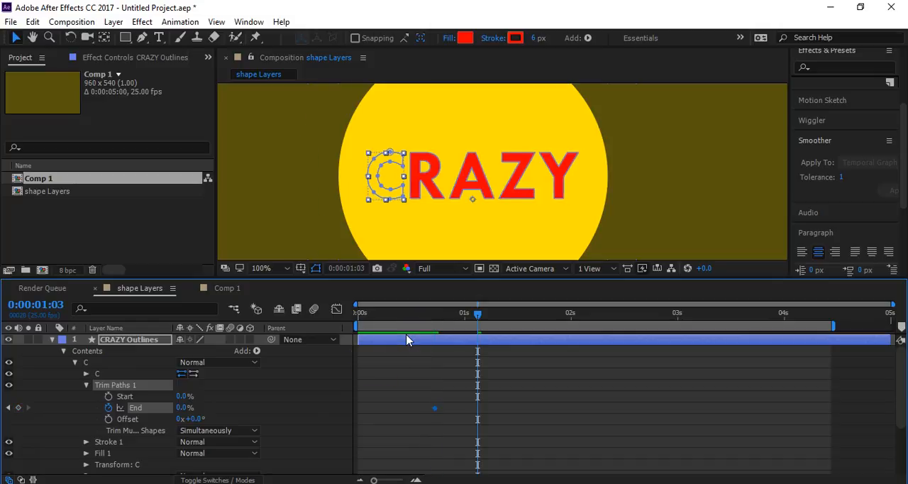
drag(227, 407, 267, 402)
click(377, 369)
drag(433, 313, 358, 314)
key(space)
- Move the 100% End keyframe out to 0:00:01:15 and play the stroke animation from the start
drag(477, 409, 528, 405)
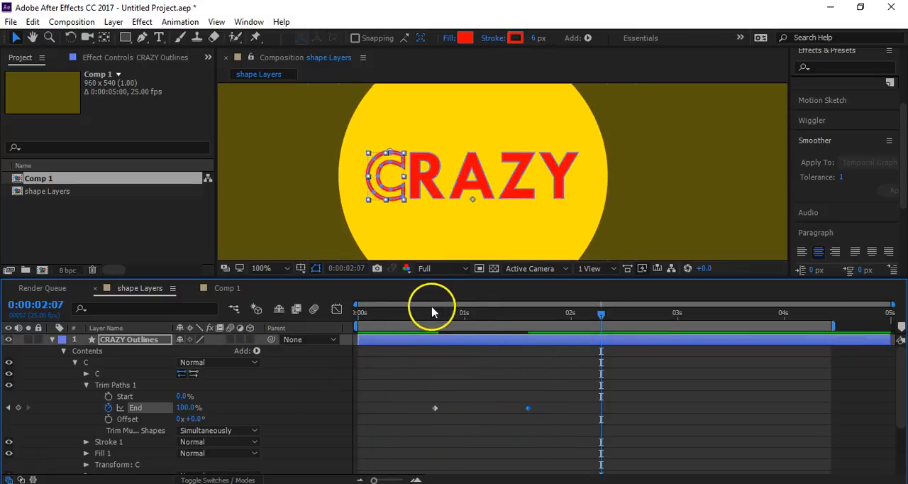
drag(422, 313, 310, 341)
click(307, 394)
key(space)
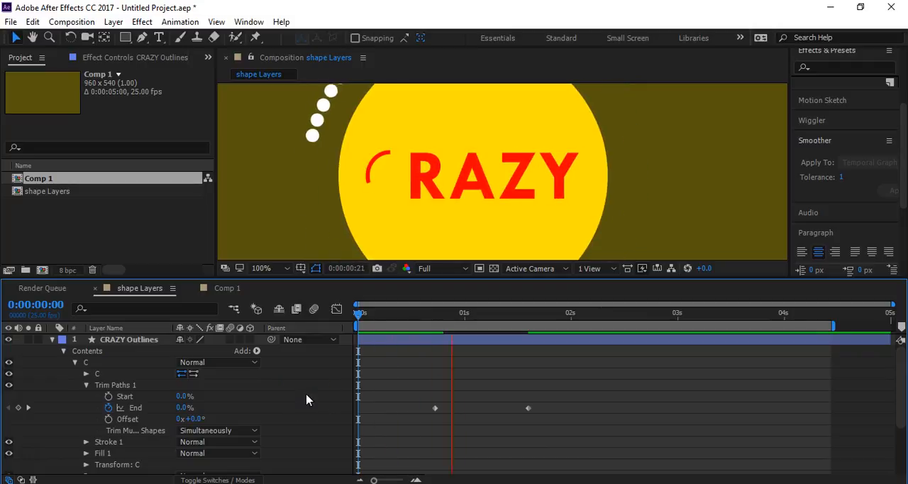
- Apply Easy Ease to both of the letter C's End keyframes and preview the whole composition at 50% magnification
click(554, 410)
drag(555, 410, 336, 436)
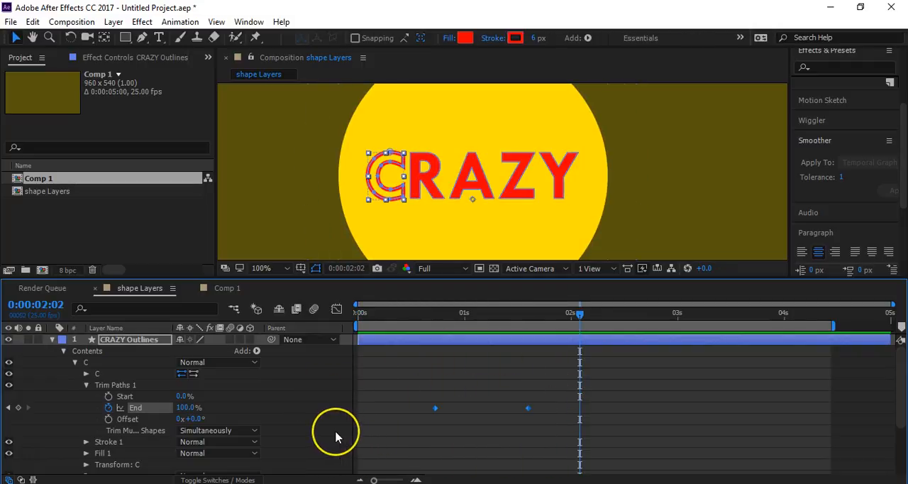
click(411, 348)
key(Home)
key(space)
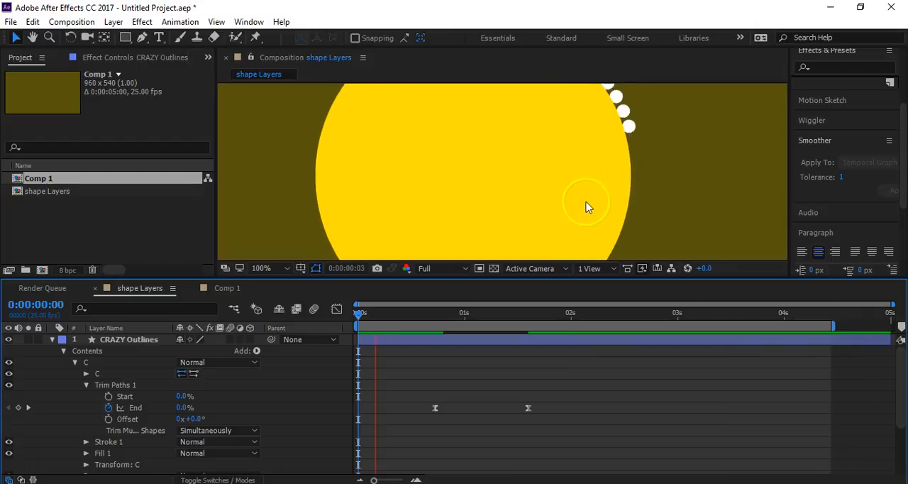
scroll(599, 209, down, 2)
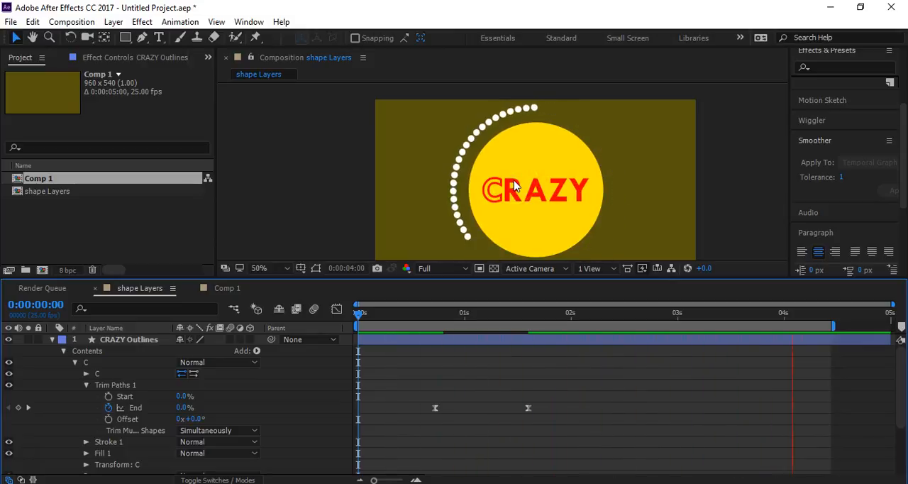
- Collapse the CRAZY Outlines layer at 0:00:01:15 and add an Ellipse path to the Circle layer's contents
drag(420, 319, 528, 341)
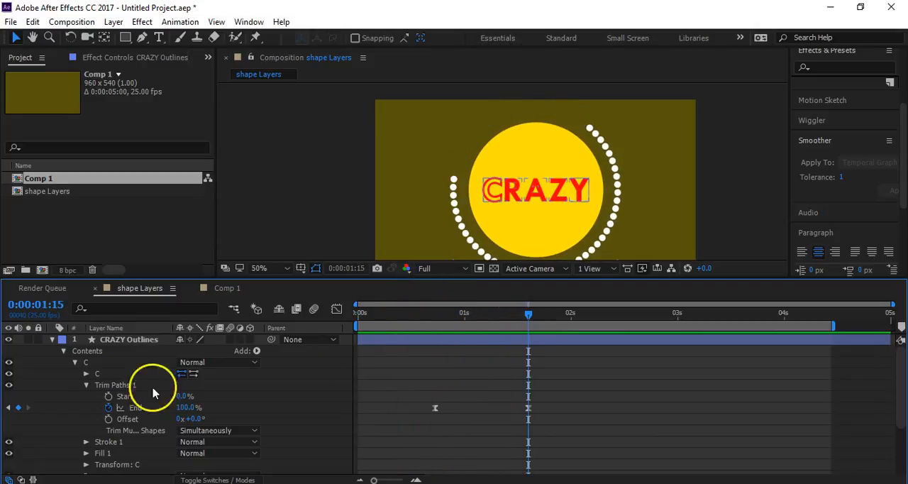
click(52, 340)
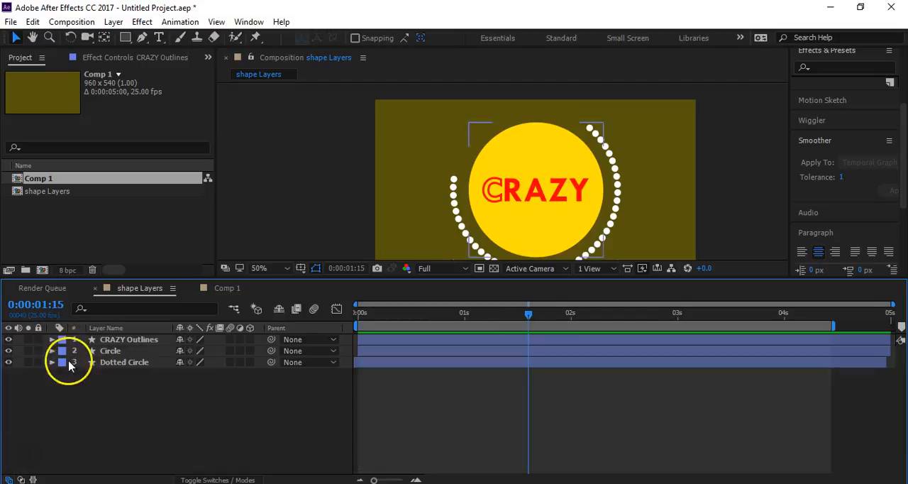
click(140, 353)
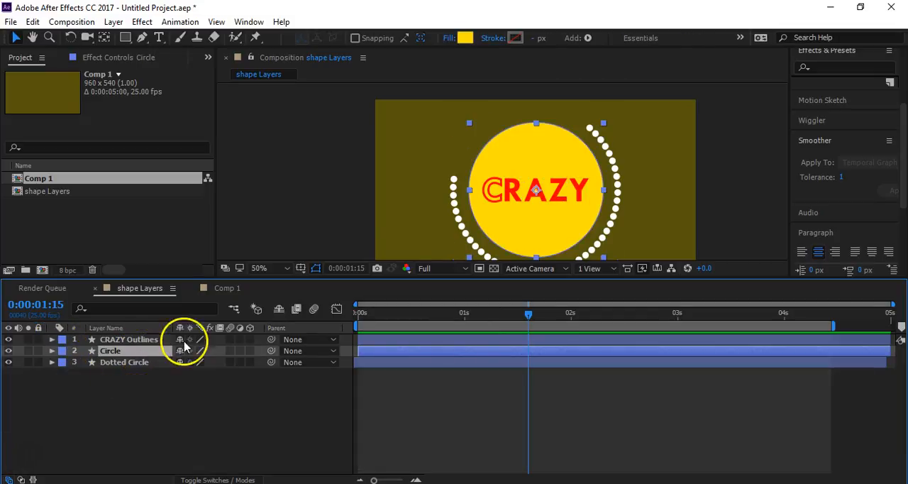
click(51, 351)
click(257, 350)
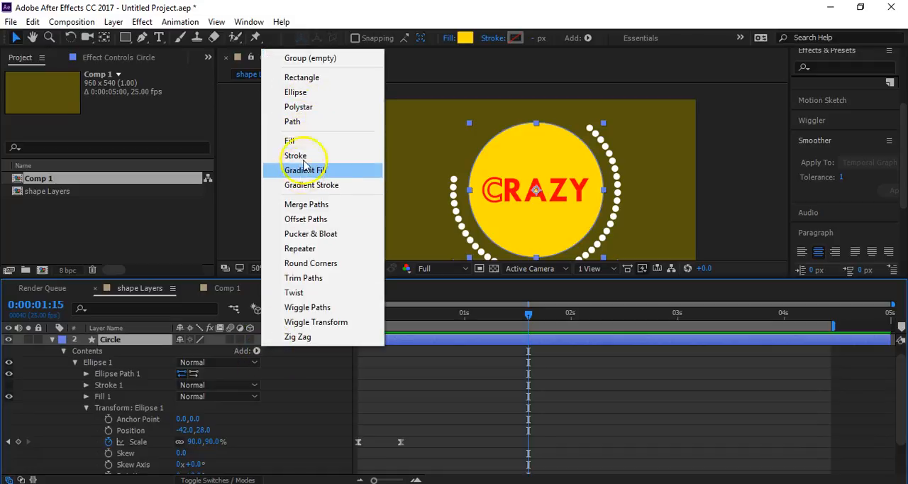
click(304, 93)
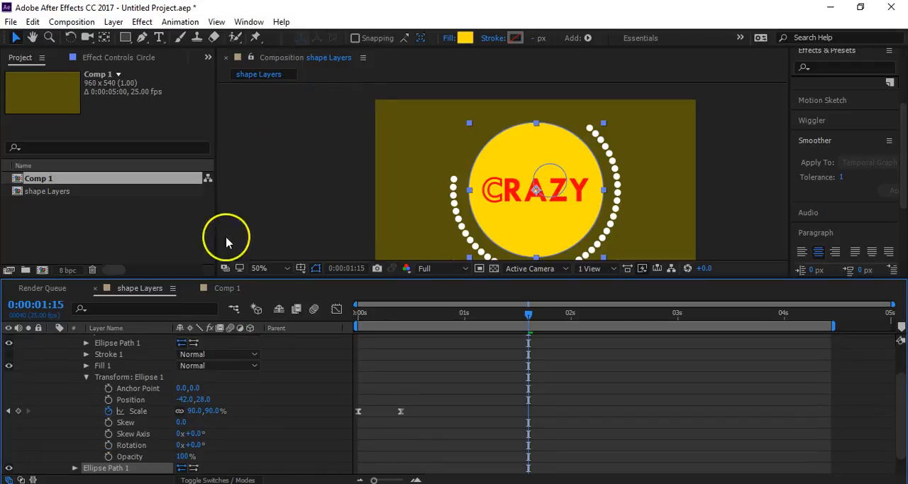
- Try changing the position of the ellipse path inside the Circle layer's Ellipse 1 group and undo it
scroll(107, 376, up, 1)
click(127, 379)
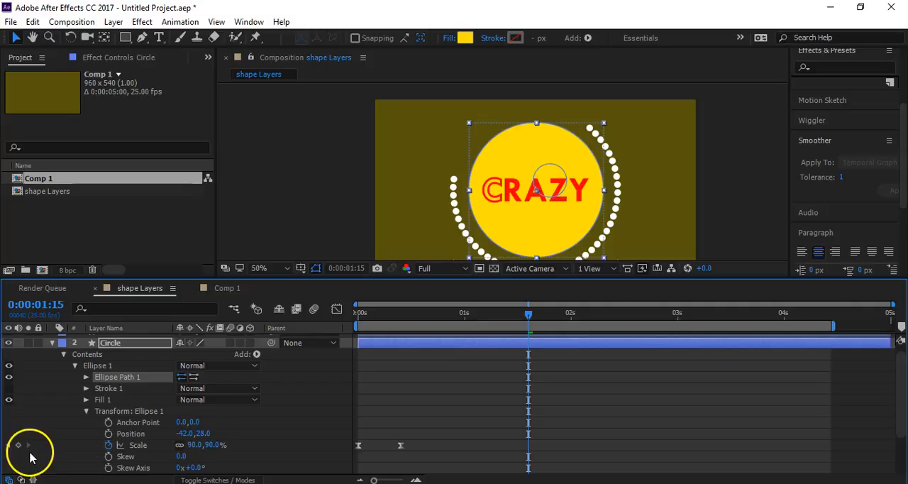
click(87, 377)
drag(182, 402, 156, 402)
key(ctrl+z)
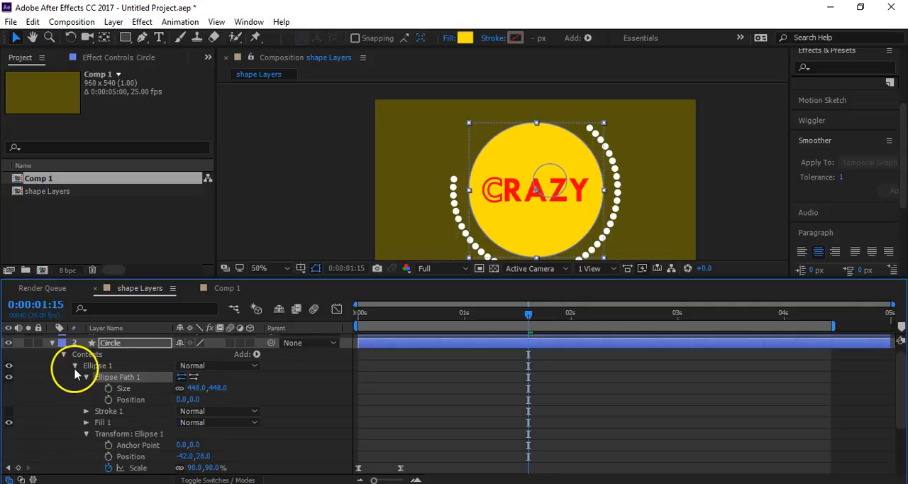
- Collapse the Ellipse 1 group and set the added ellipse path's position to -37, 24
click(74, 366)
click(103, 383)
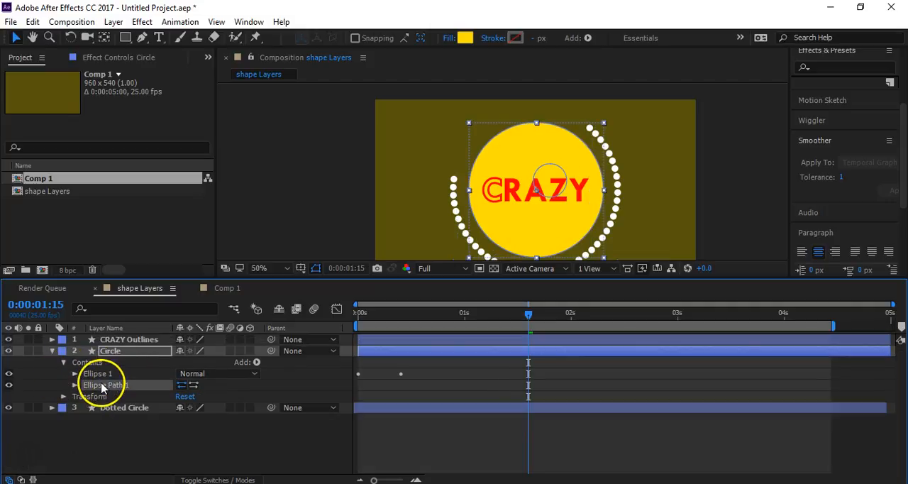
click(73, 386)
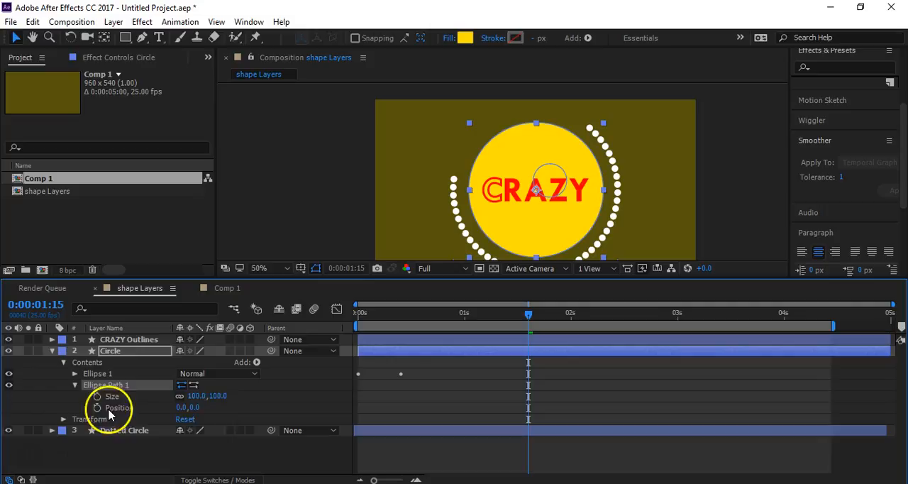
mouse_move(178, 409)
mouse_down()
mouse_move(146, 407)
mouse_move(218, 405)
mouse_move(192, 407)
mouse_up()
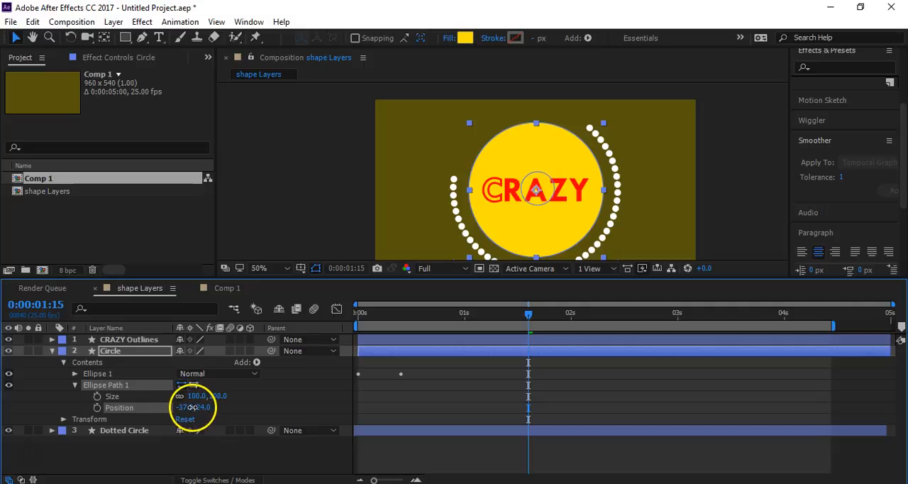
- Add Merge Paths to the Circle layer and set its mode to Subtract
click(256, 362)
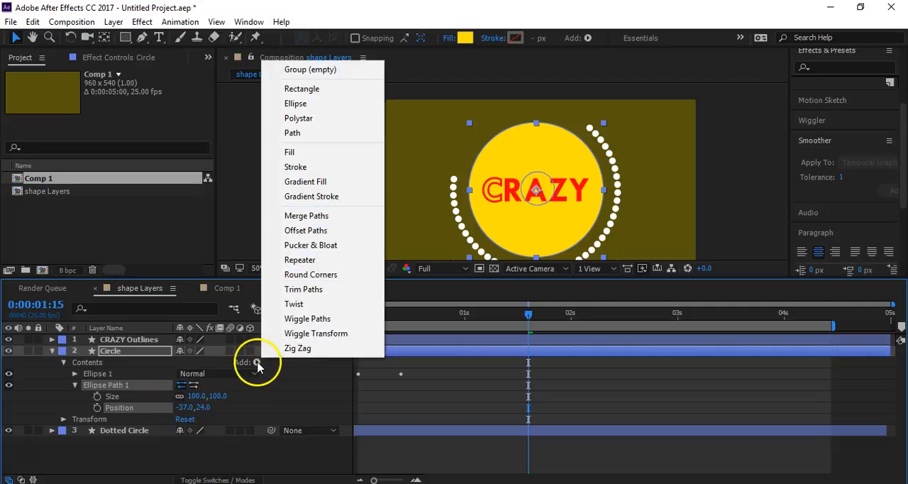
click(321, 217)
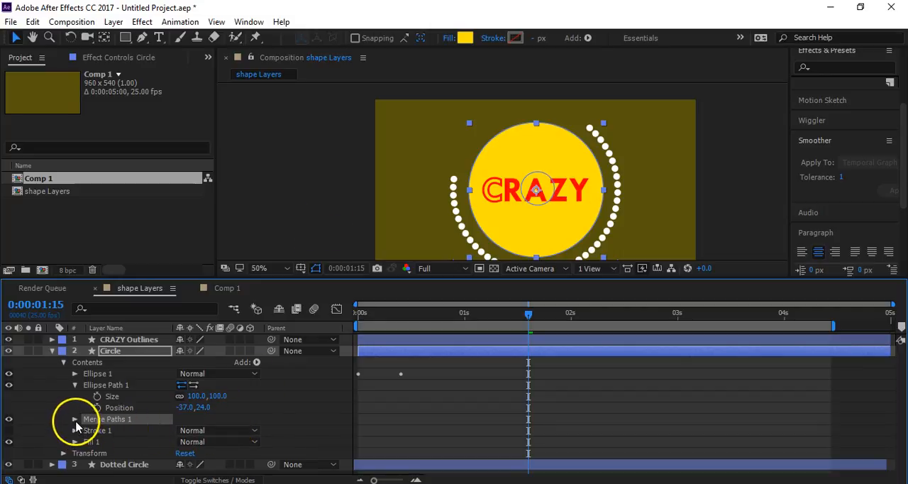
click(75, 419)
click(216, 430)
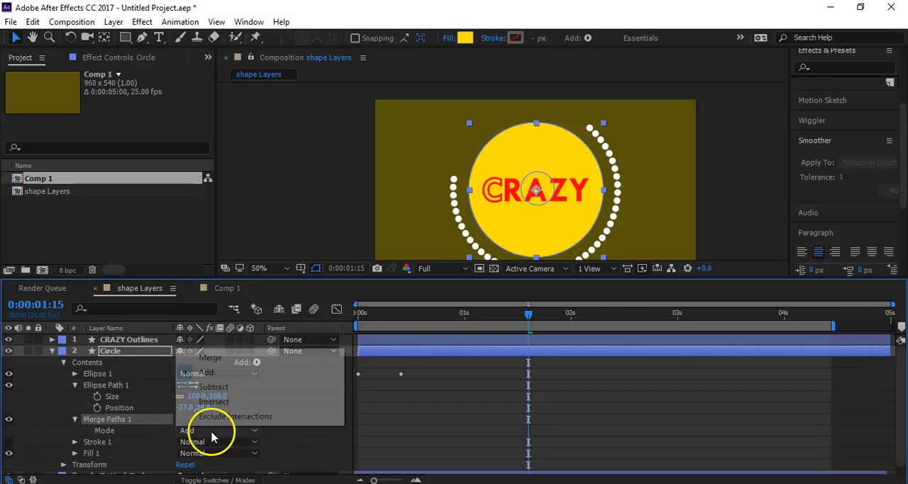
click(224, 390)
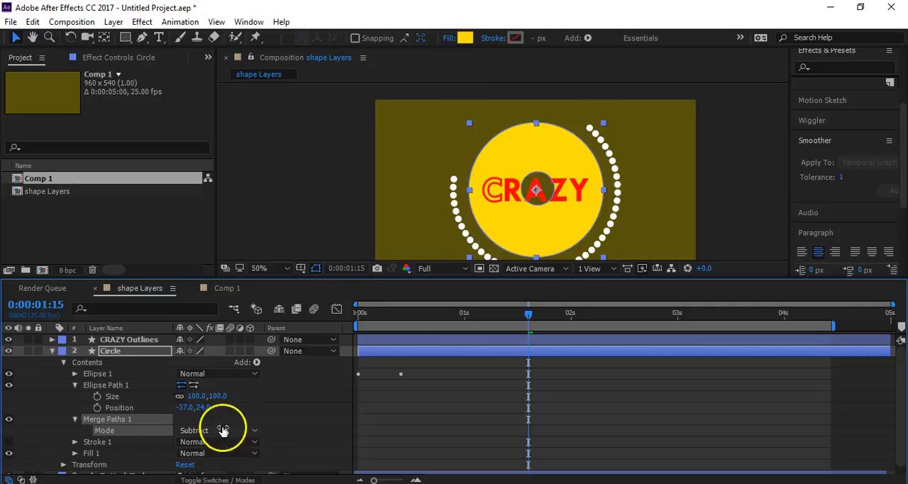
- Set the added ellipse path's size to 377, 377 and its position to -43, 27
drag(198, 395, 372, 391)
mouse_move(184, 408)
mouse_down()
mouse_move(169, 392)
mouse_move(192, 403)
mouse_move(199, 420)
mouse_move(209, 407)
mouse_move(193, 407)
mouse_up()
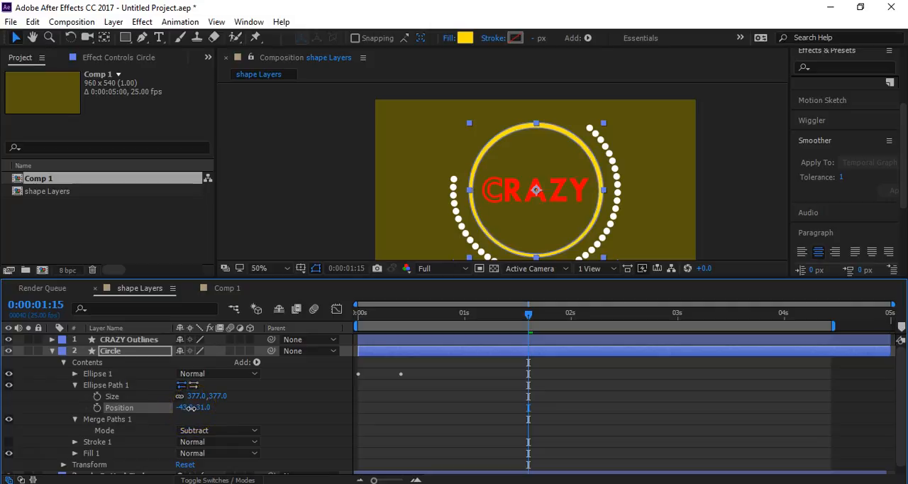
drag(202, 406, 200, 407)
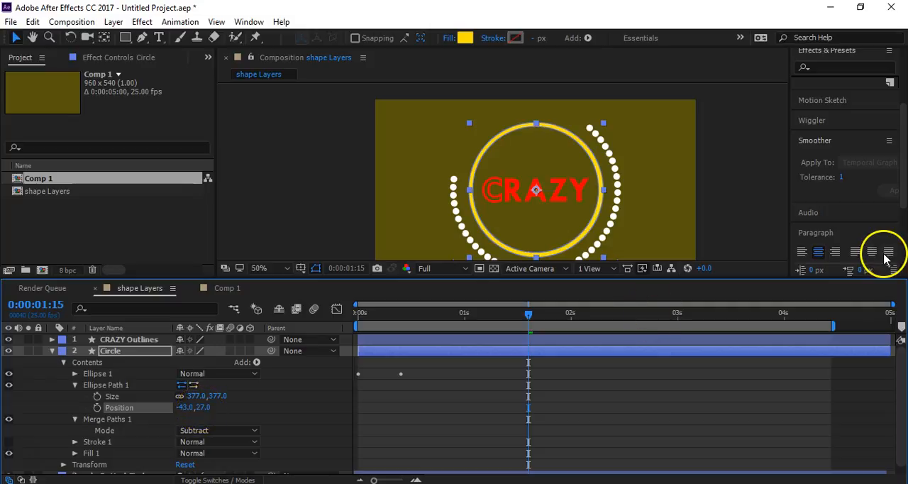
- Align Ellipse 1 and the added ellipse path to the composition's vertical centre and preview the animation from the start
drag(903, 204, 898, 284)
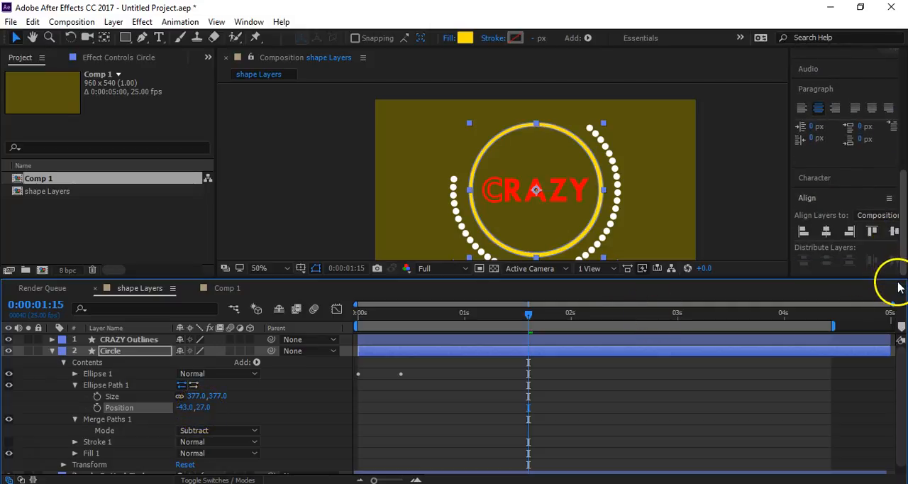
click(108, 384)
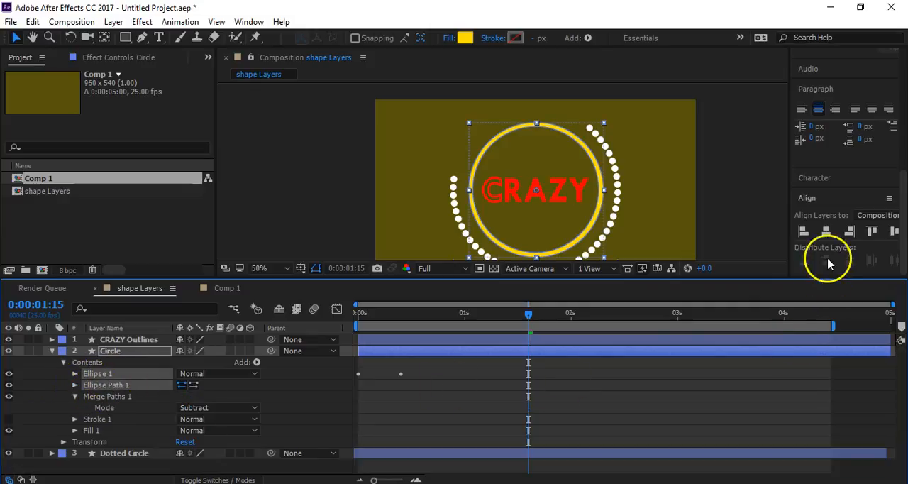
click(871, 232)
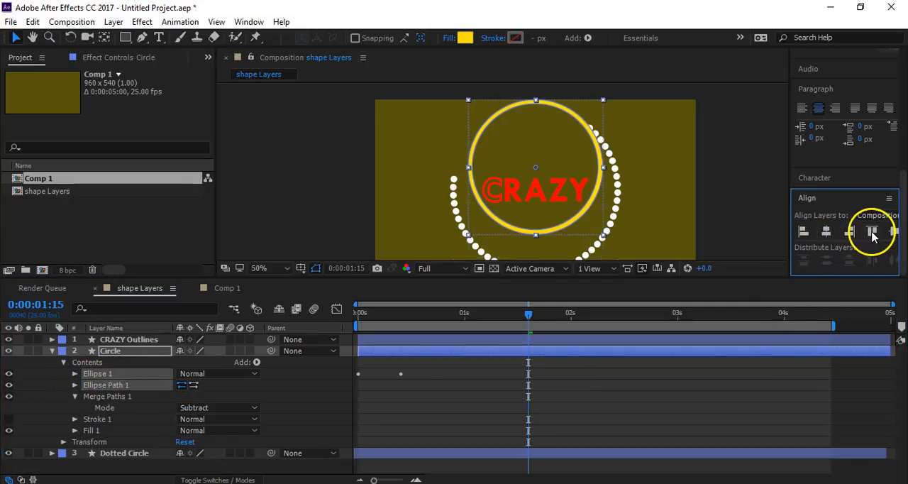
click(894, 231)
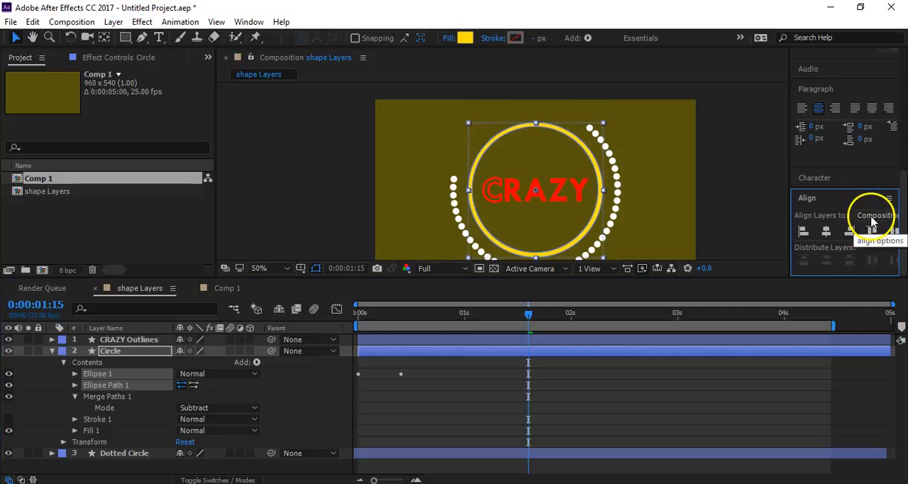
click(874, 215)
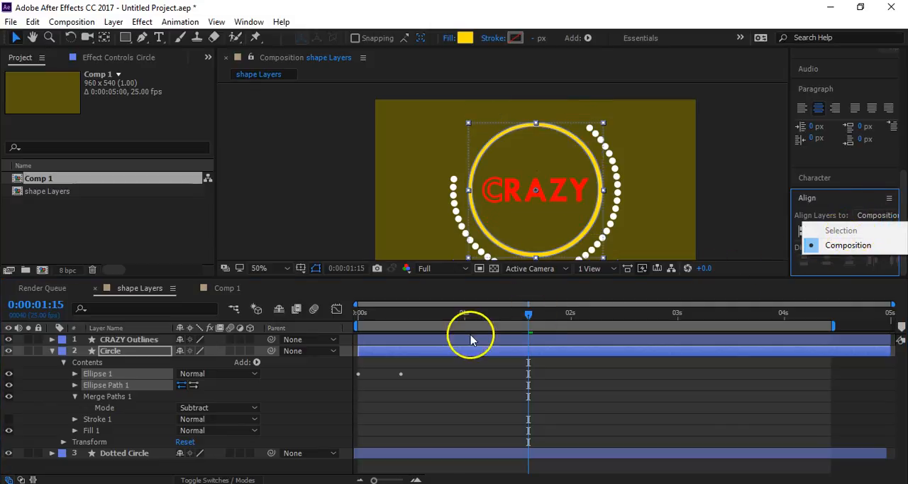
click(319, 393)
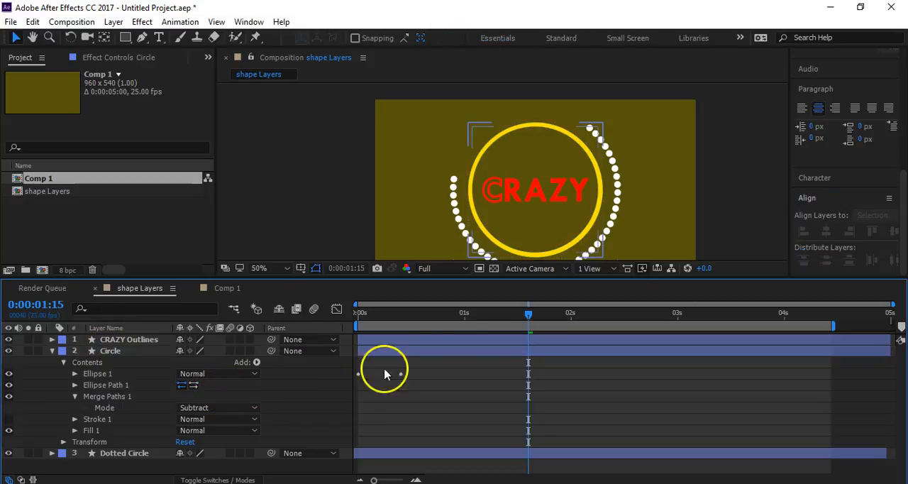
drag(506, 312, 270, 320)
key(space)
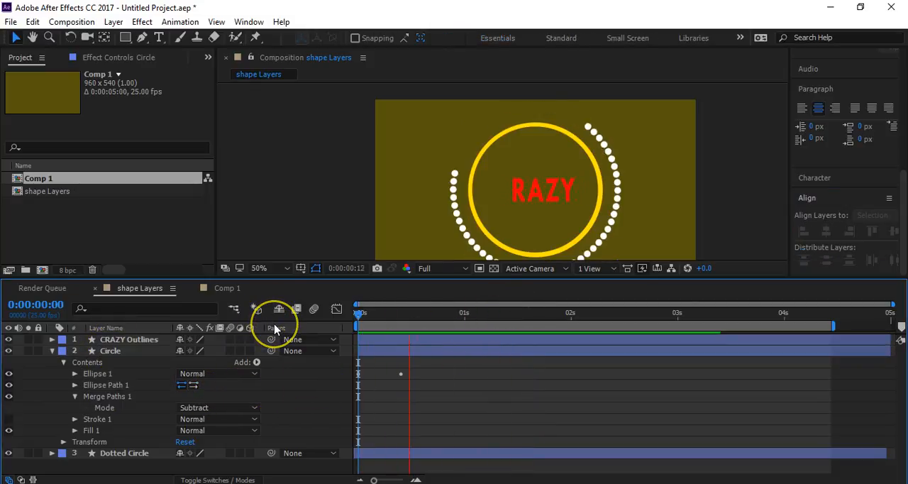
click(391, 318)
drag(391, 318, 413, 324)
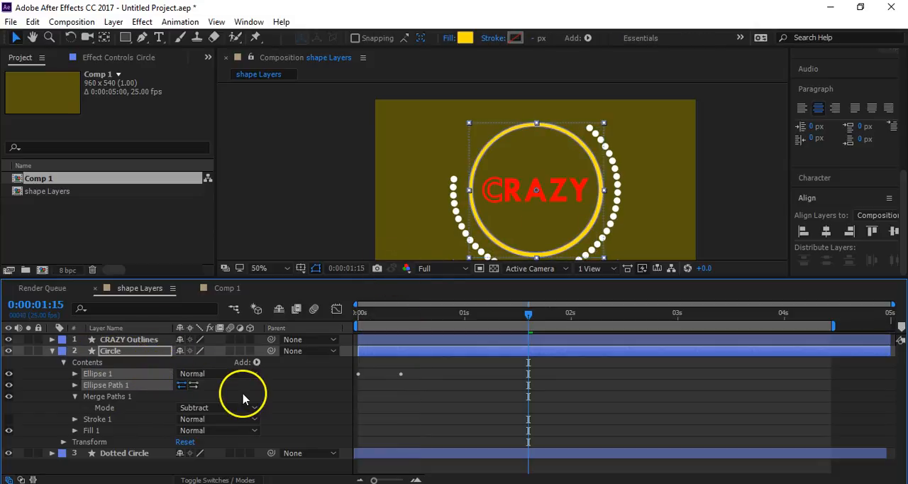
- Undo the alignment, the ellipse path's size and position changes, and the Merge Paths on the Circle layer
key(ctrl+z)
key(ctrl+z)
key(ctrl+z)
key(ctrl+z)
key(ctrl+z)
key(ctrl+z)
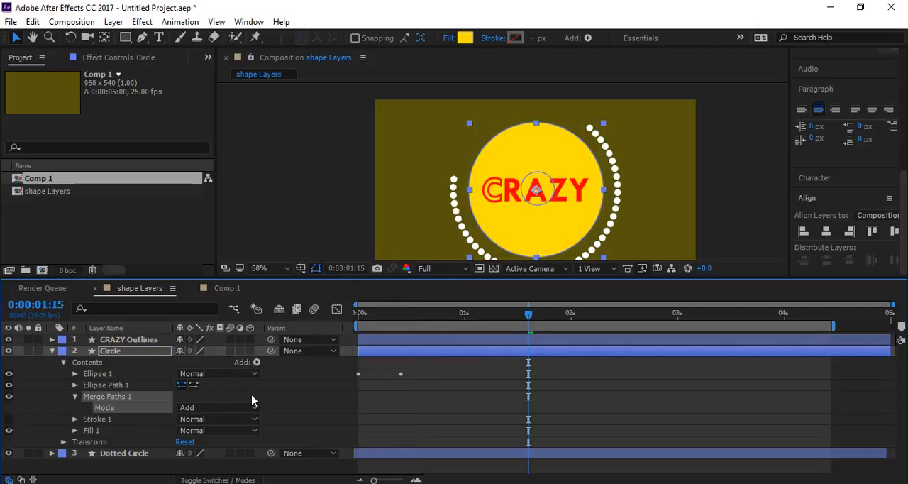
key(ctrl+z)
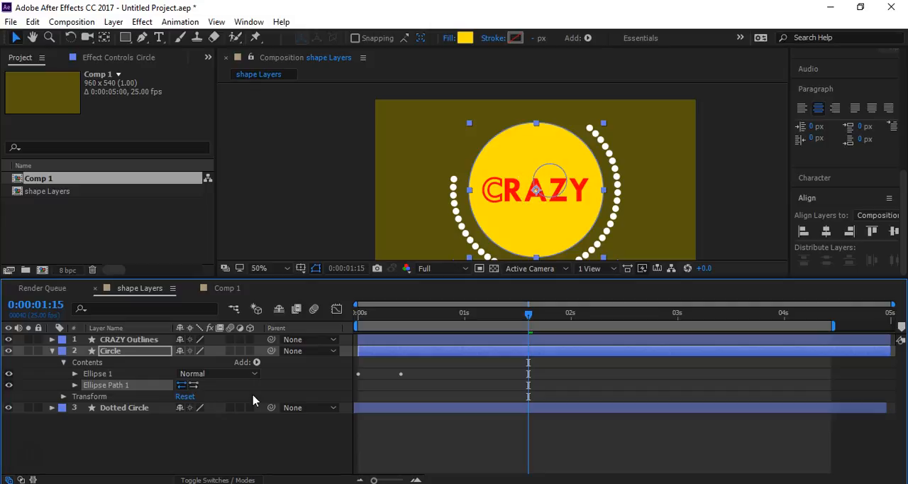
- Undo the ellipse path added to the Circle layer and collapse the layer's properties
key(ctrl+z)
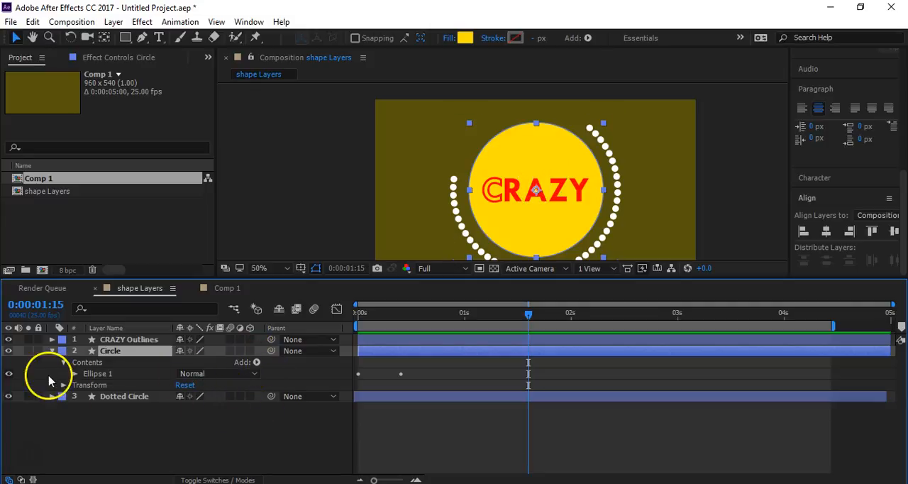
click(181, 440)
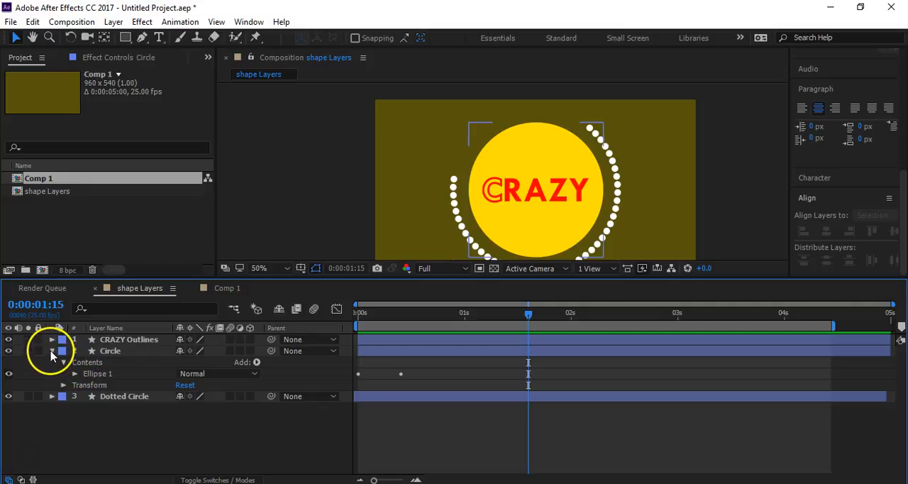
click(52, 352)
- Select the CRAZY Outlines layer and preview the current animation of the circle, dots and letters
click(123, 342)
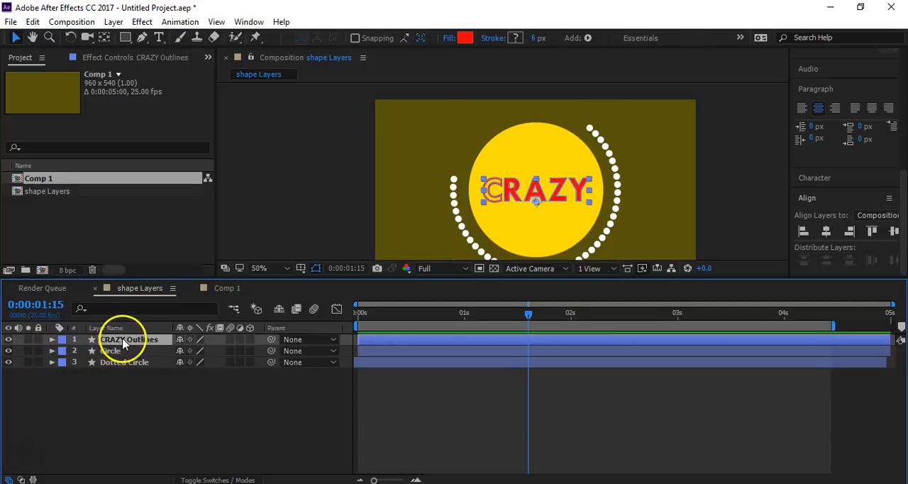
key(space)
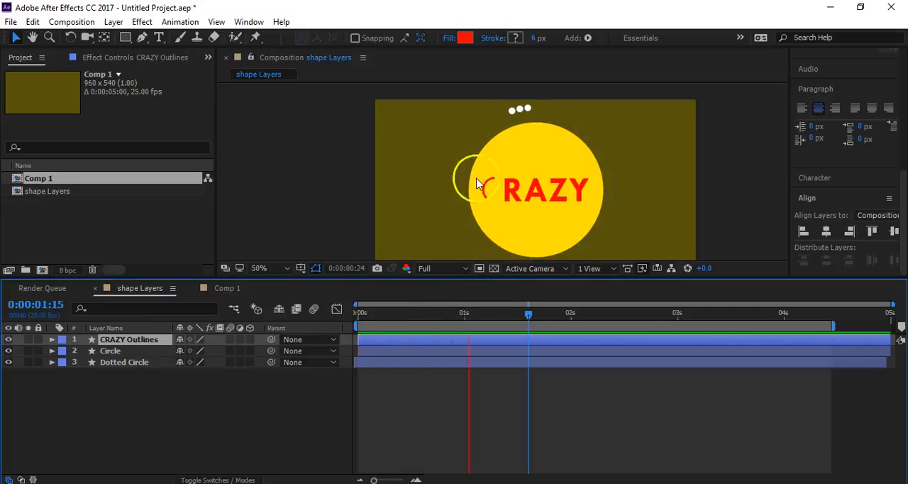
key(space)
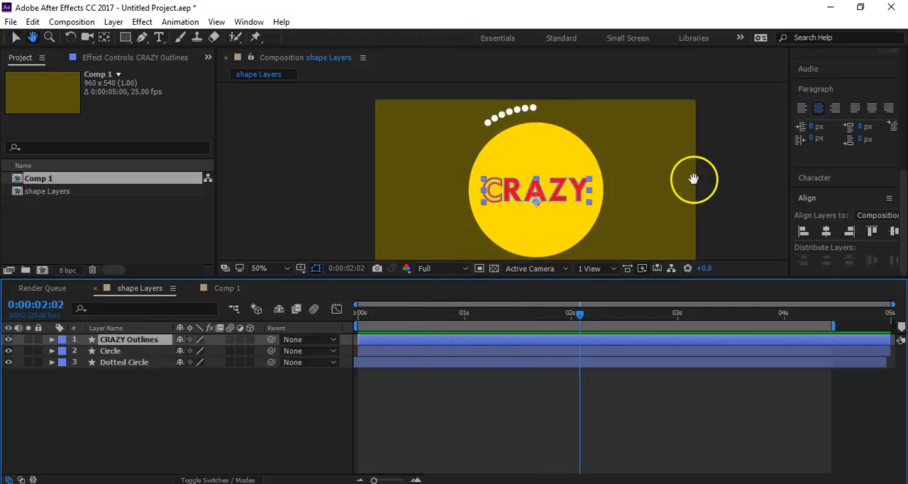
click(112, 352)
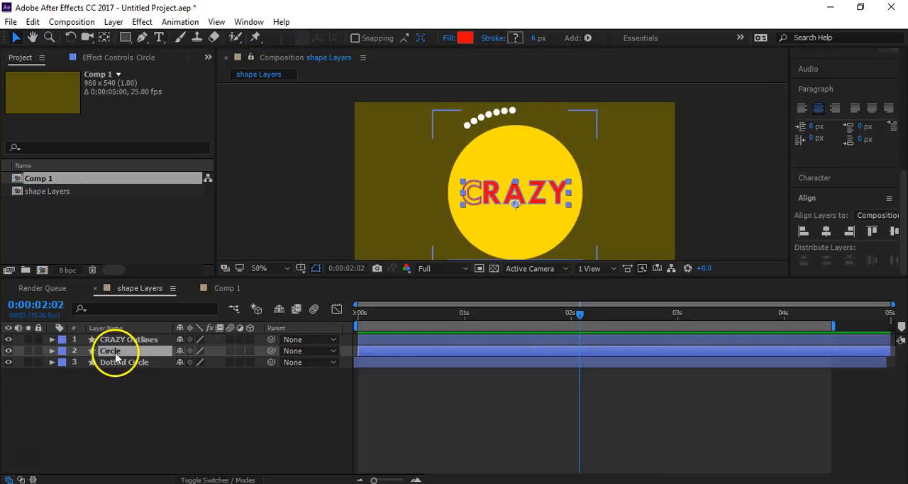
click(52, 351)
click(52, 351)
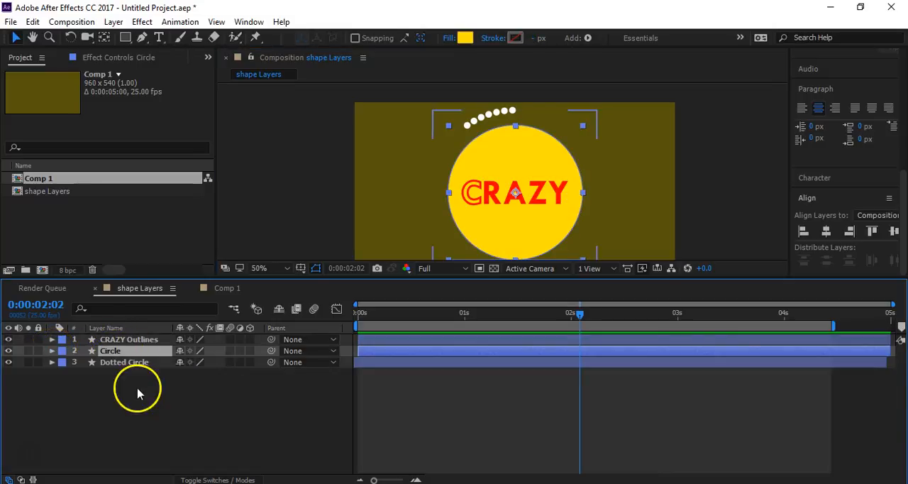
click(166, 379)
key(h)
drag(421, 188, 371, 171)
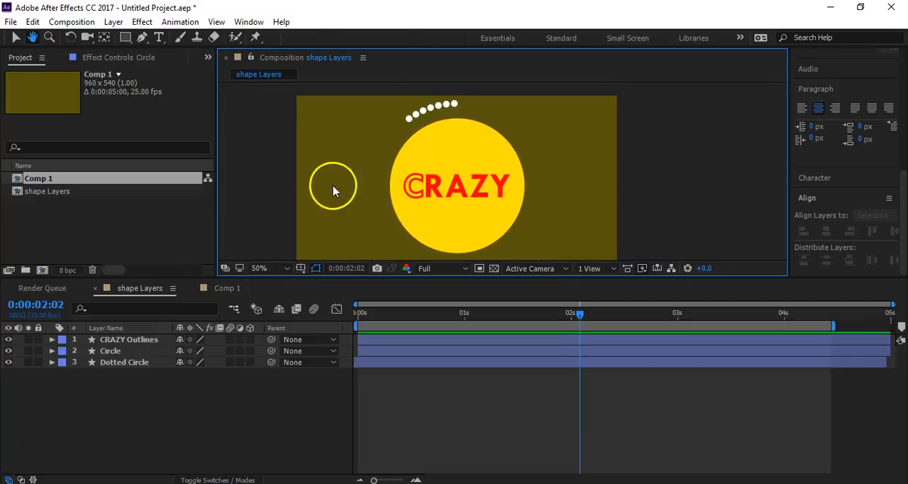
- Add Wiggle Paths to the contents of the CRAZY Outlines layer
click(113, 341)
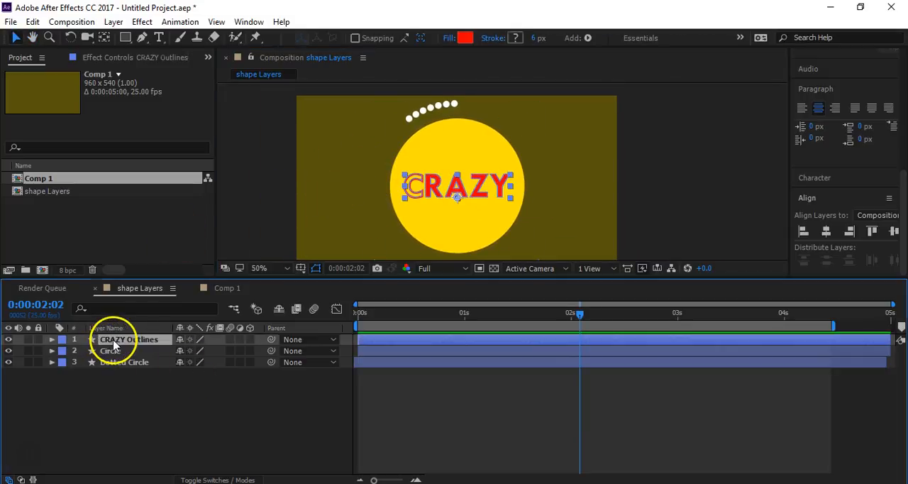
click(53, 340)
click(257, 351)
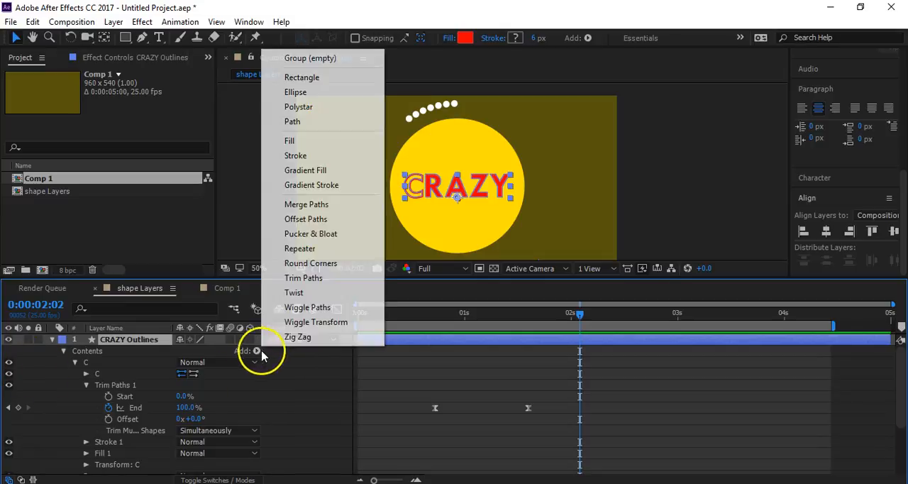
click(305, 307)
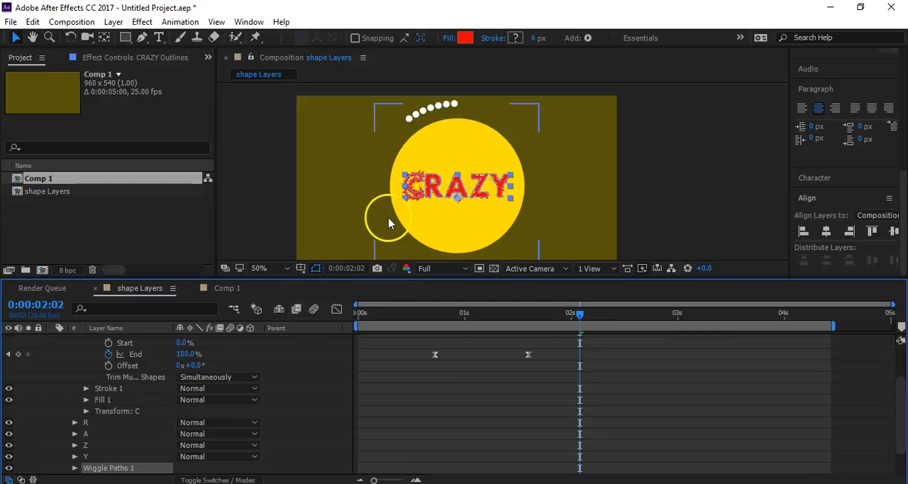
- Set Wiggle Paths 1 on the CRAZY letters to Size 4.0, Detail 2.0 and Wiggles/Second 5.0
scroll(406, 177, up, 2)
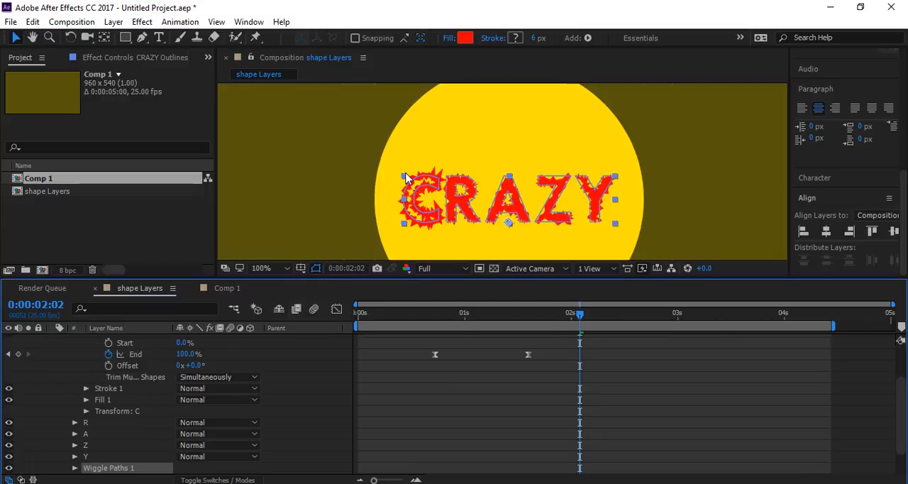
scroll(405, 178, up, 1)
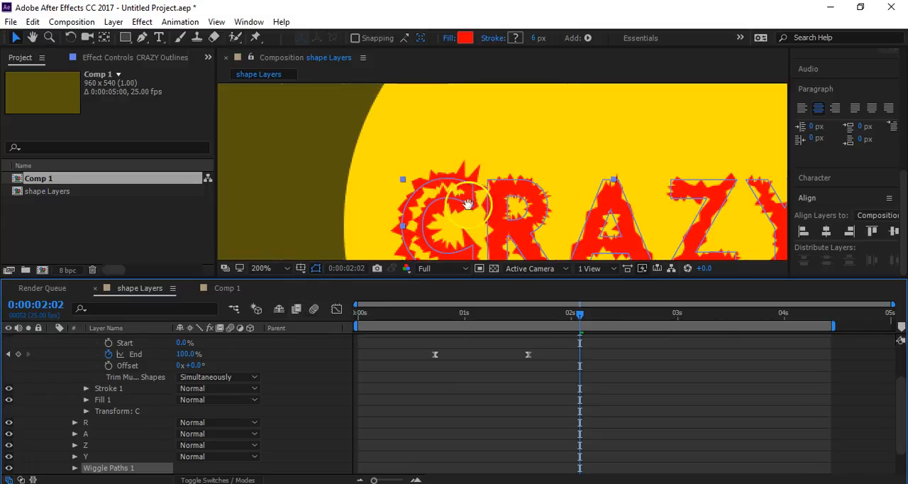
drag(467, 205, 415, 142)
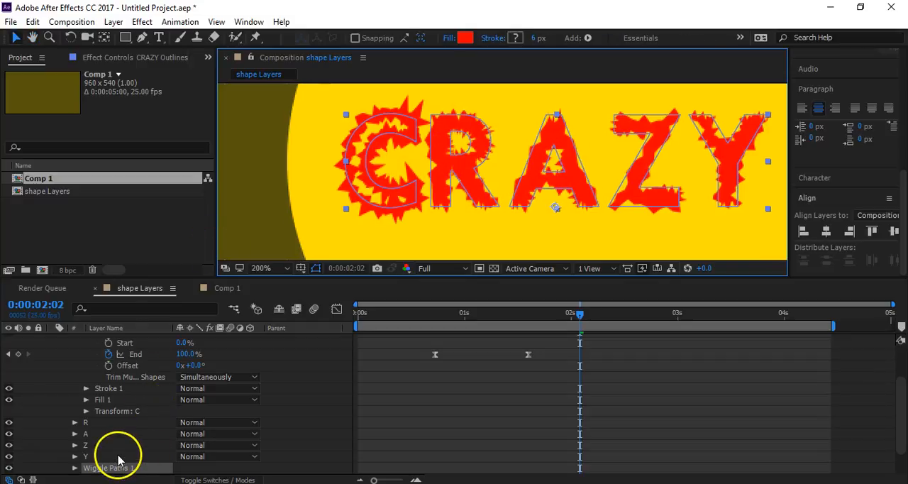
scroll(107, 452, down, 2)
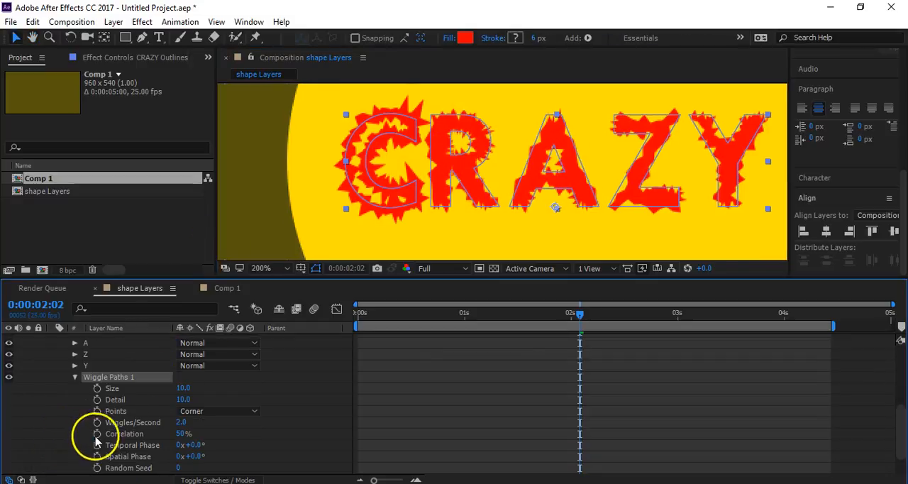
drag(190, 401, 176, 391)
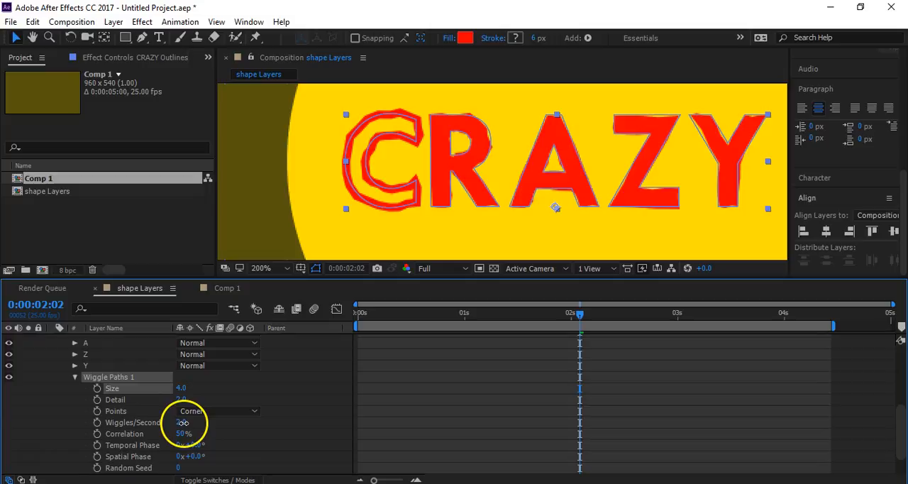
drag(184, 422, 185, 422)
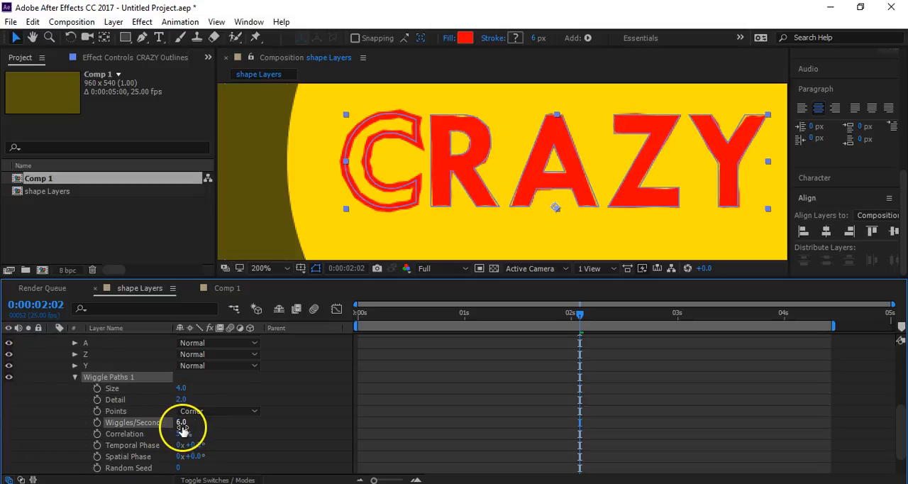
key(Return)
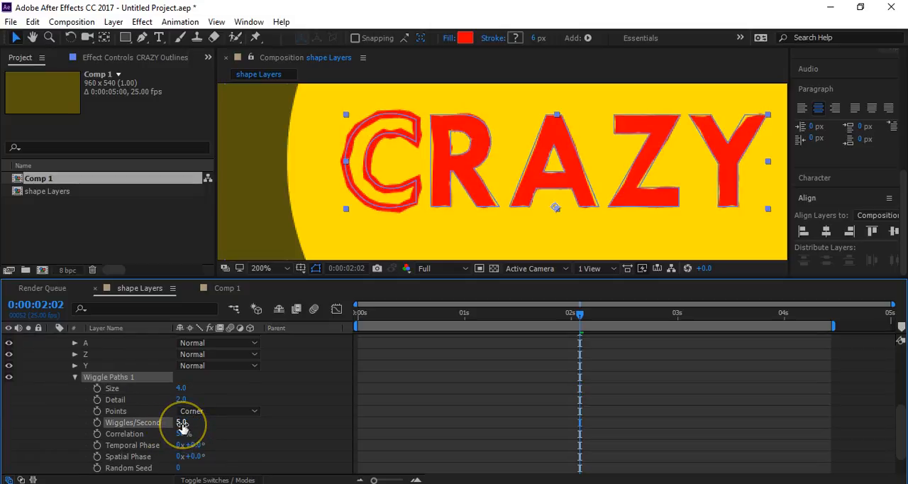
- Preview the wiggling CRAZY letters, with the composition viewed at 50%
click(398, 323)
key(space)
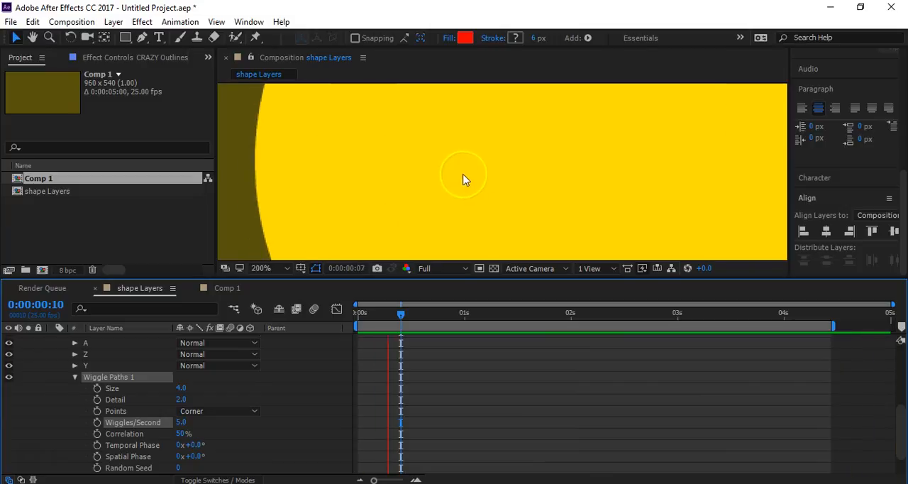
scroll(326, 177, down, 3)
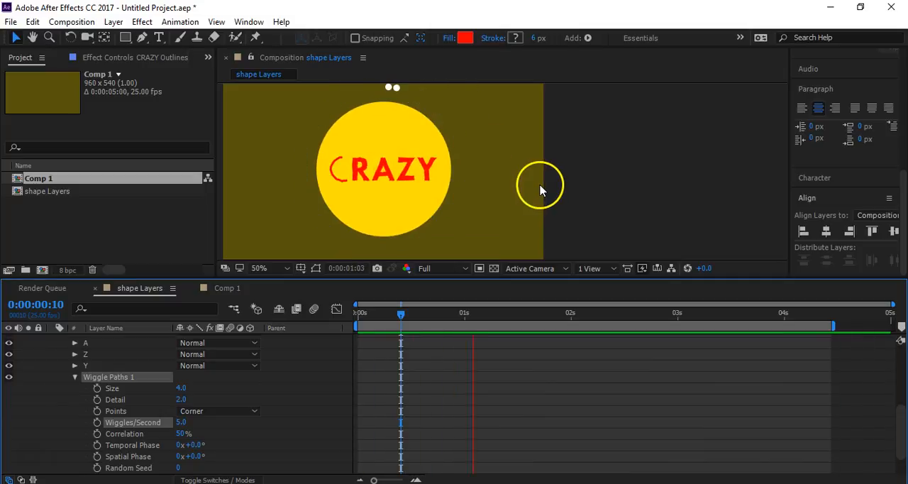
key(space)
drag(487, 187, 582, 197)
key(space)
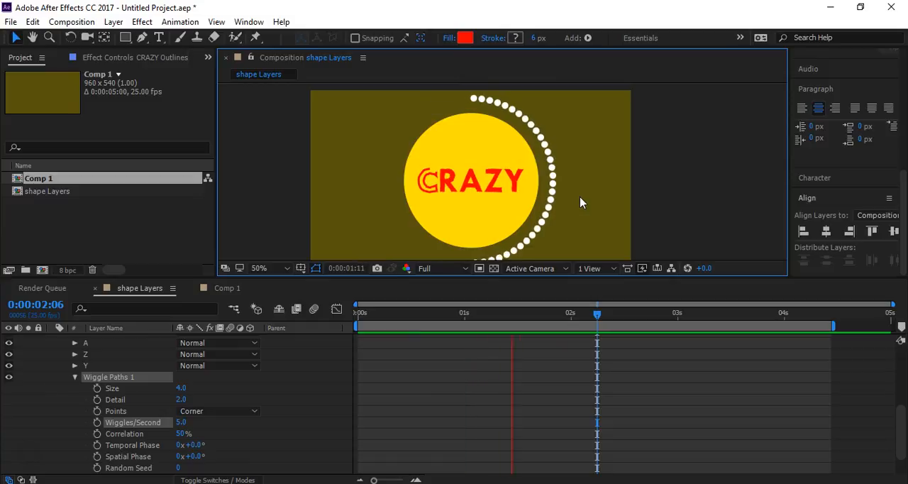
click(583, 198)
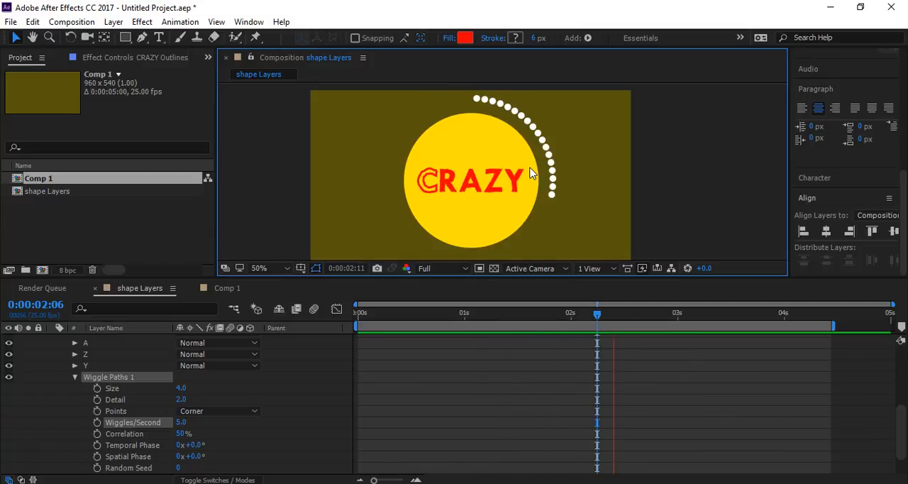
- Fit the whole composition in the viewer and preview the full animation
click(446, 223)
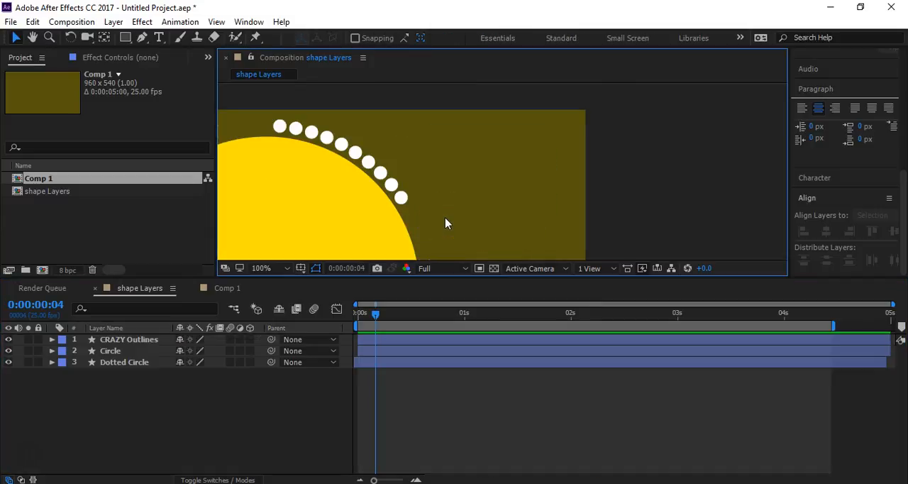
key(shift+slash)
key(space)
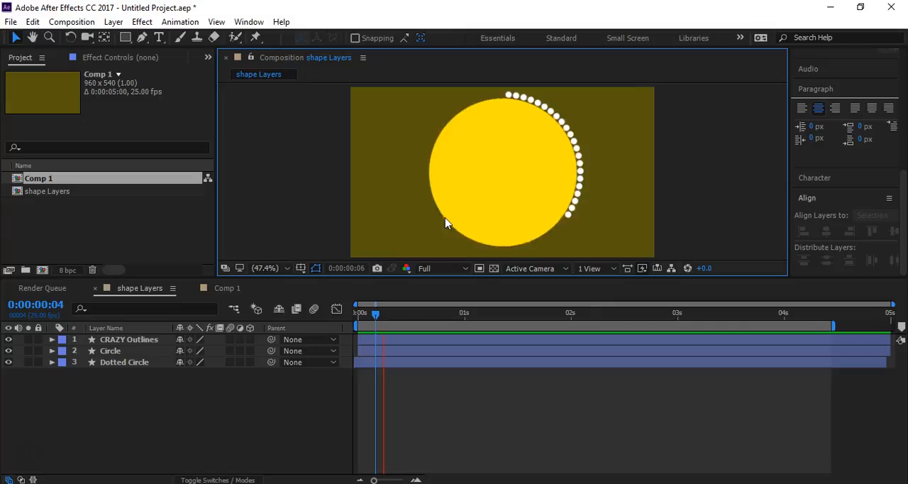